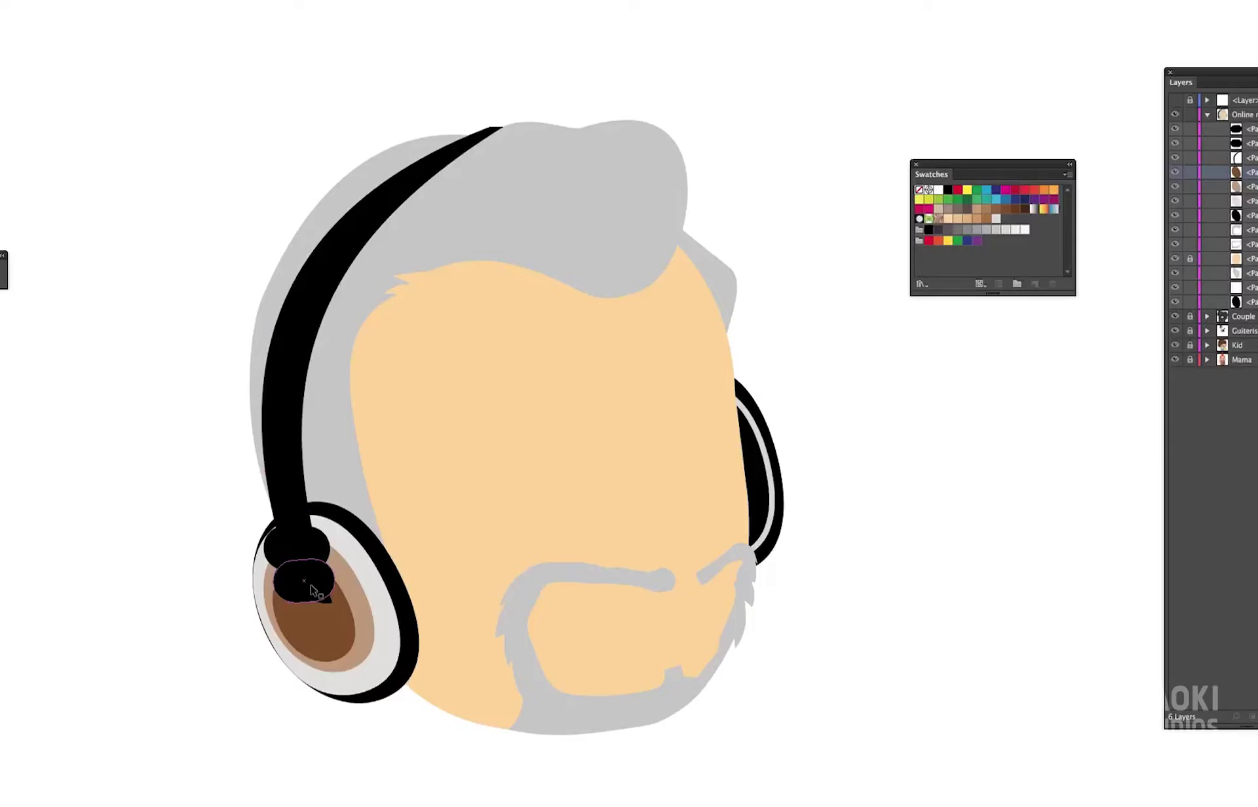
# - Pen a black-stroked U-shaped strap over the left earcup and expand it into a filled shape
pyautogui.press('p')
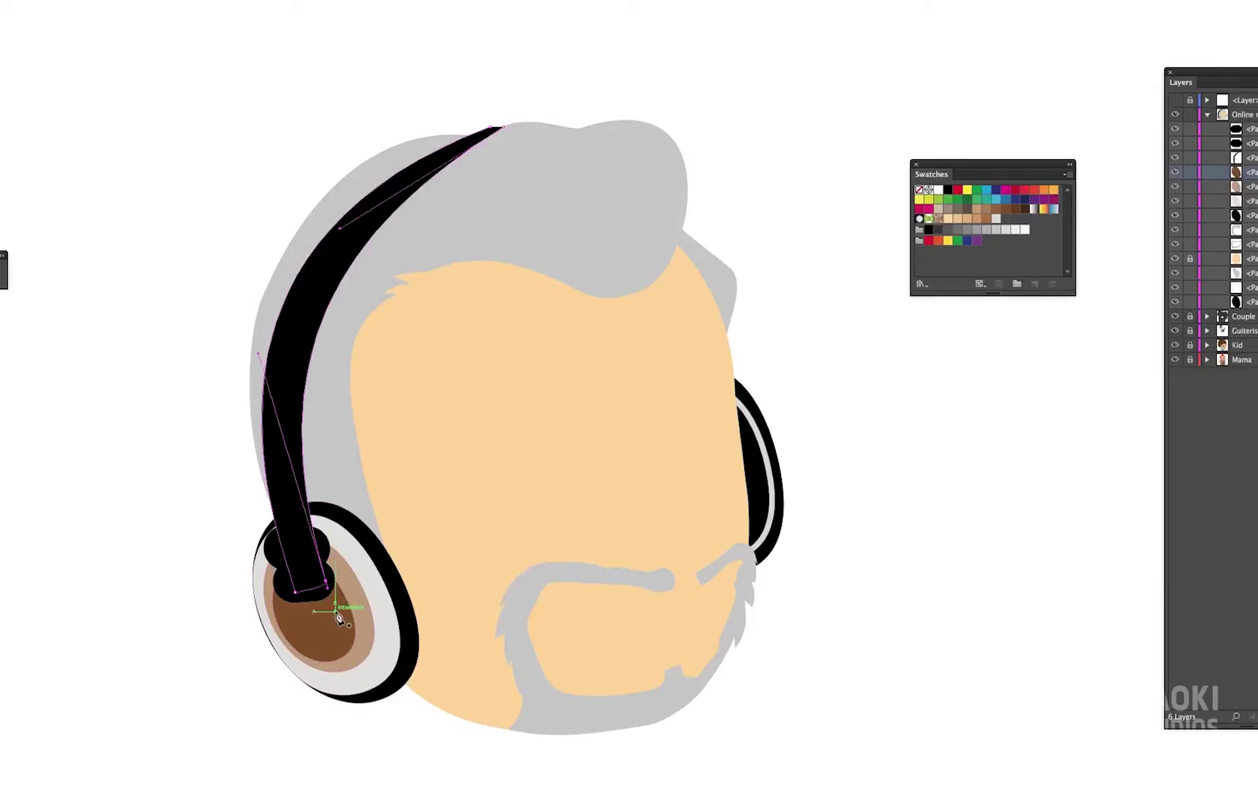
pyautogui.moveTo(296, 574); pyautogui.dragTo(321, 580)
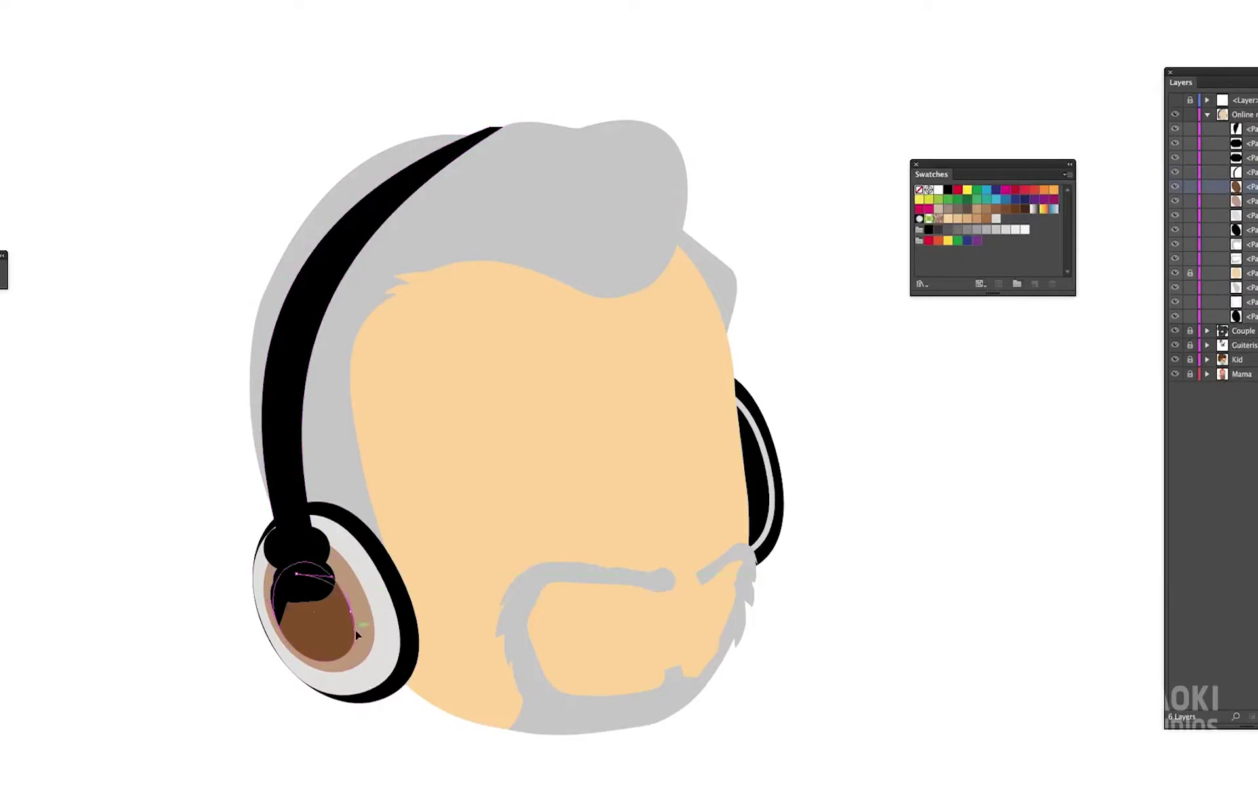
pyautogui.click(364, 657)
pyautogui.hotkey('shift', 'x')
pyautogui.click(4, 268)
pyautogui.click(116, 143)
pyautogui.moveTo(297, 575); pyautogui.dragTo(297, 548)
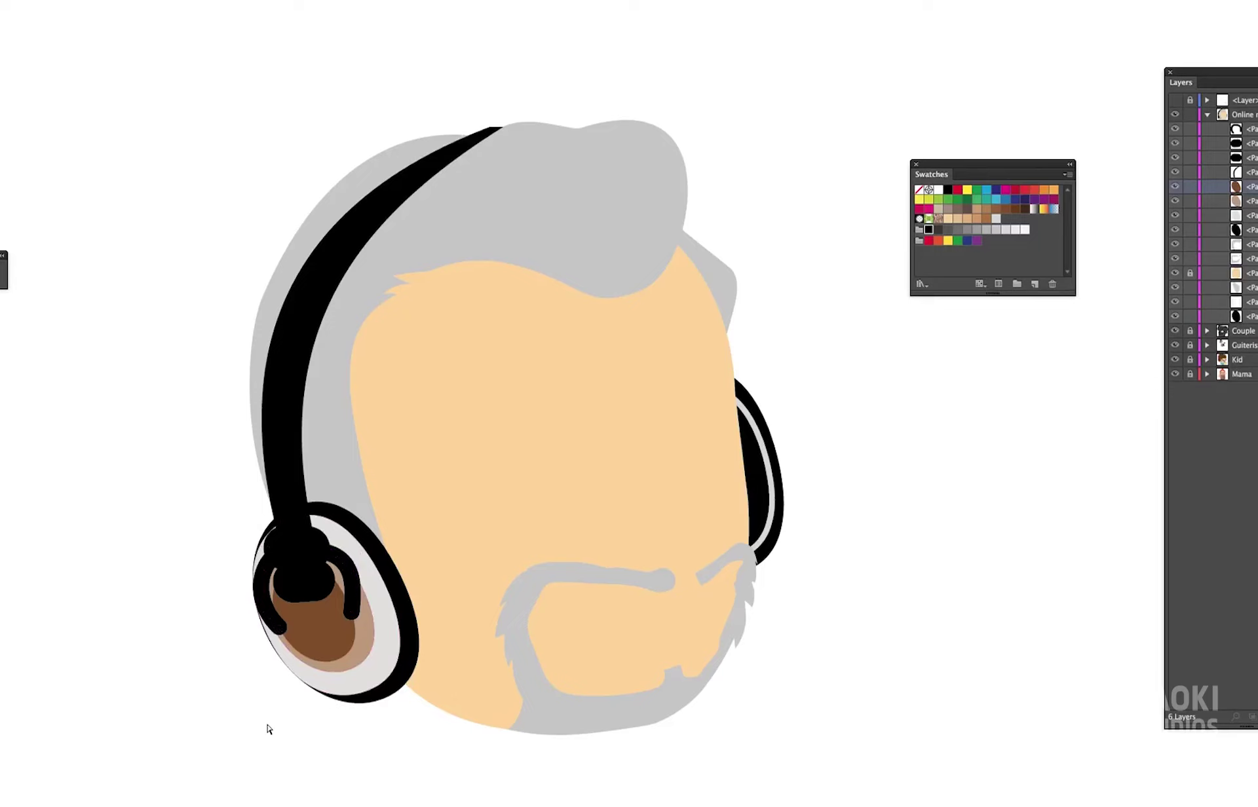
pyautogui.click(92, 25)
# - Send the strap backward behind the earcup and delete the leftover black blob
pyautogui.click(313, 612)
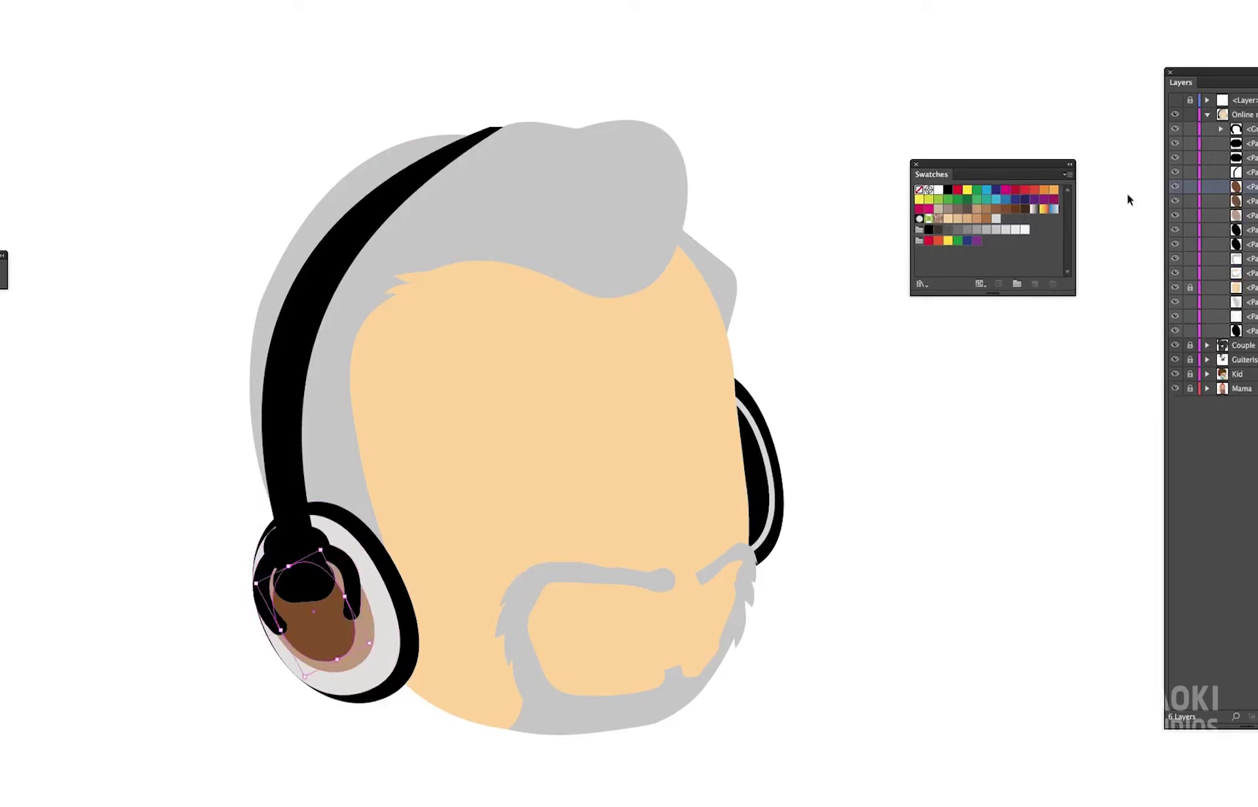
pyautogui.hotkey('ctrl', '[')
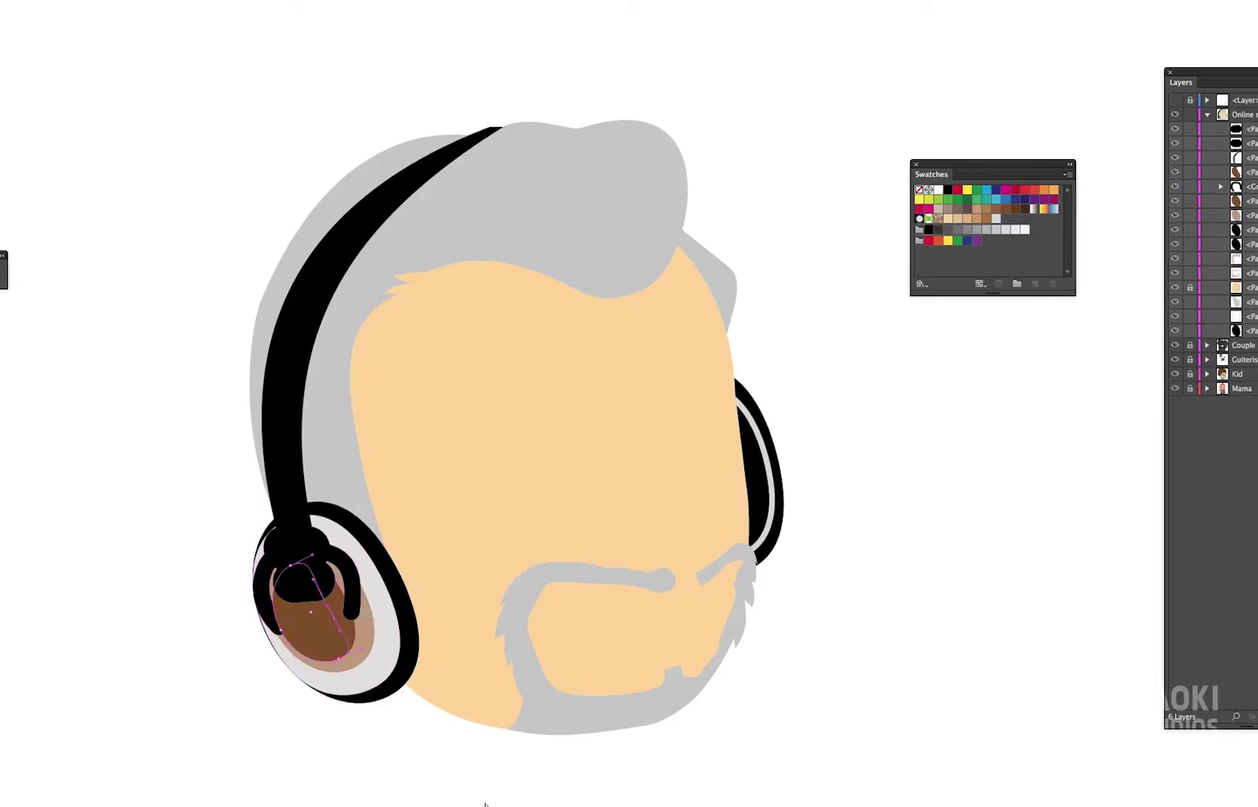
pyautogui.press('Delete')
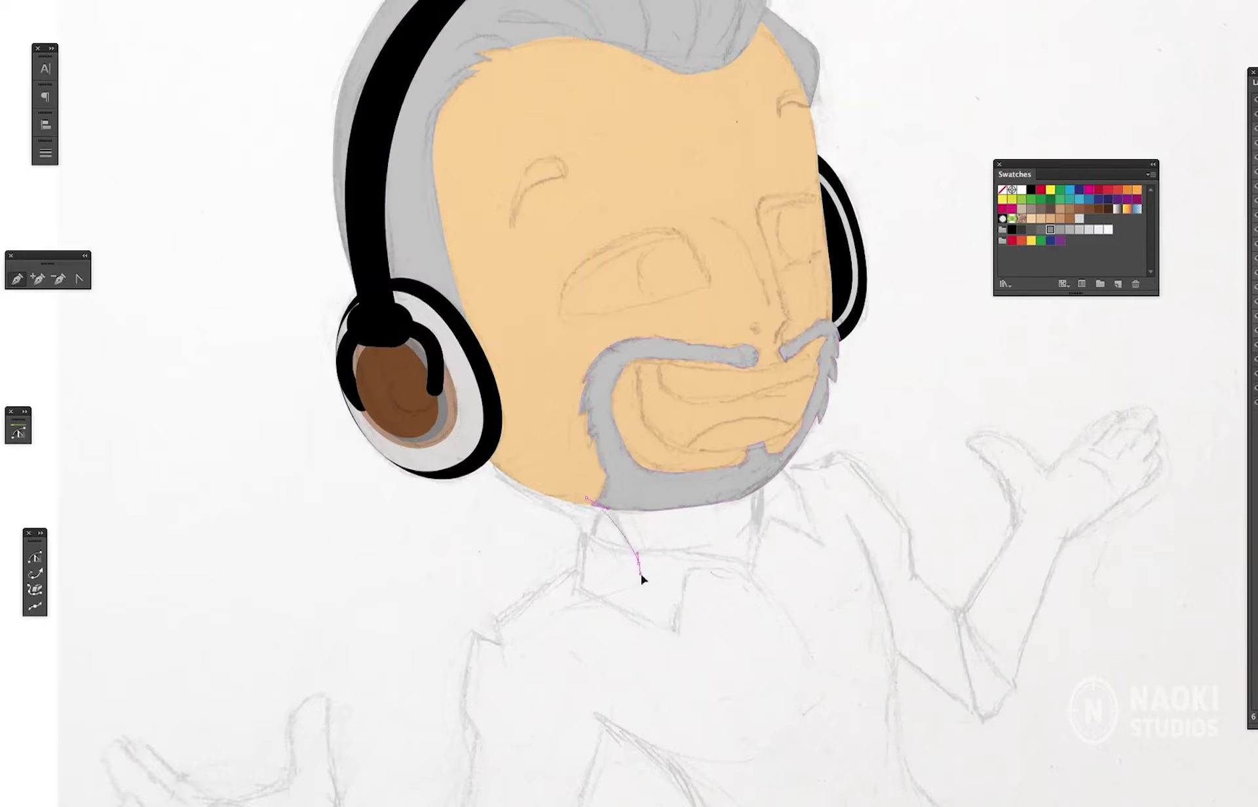
# - Outline a four-point neck shape below the beard
pyautogui.click(661, 606)
pyautogui.click(762, 528)
pyautogui.click(768, 448)
pyautogui.click(587, 498)
# - Send the neck shape to the back, behind the face and beard
pyautogui.press('i')
pyautogui.rightClick(707, 551)
pyautogui.click(875, 773)
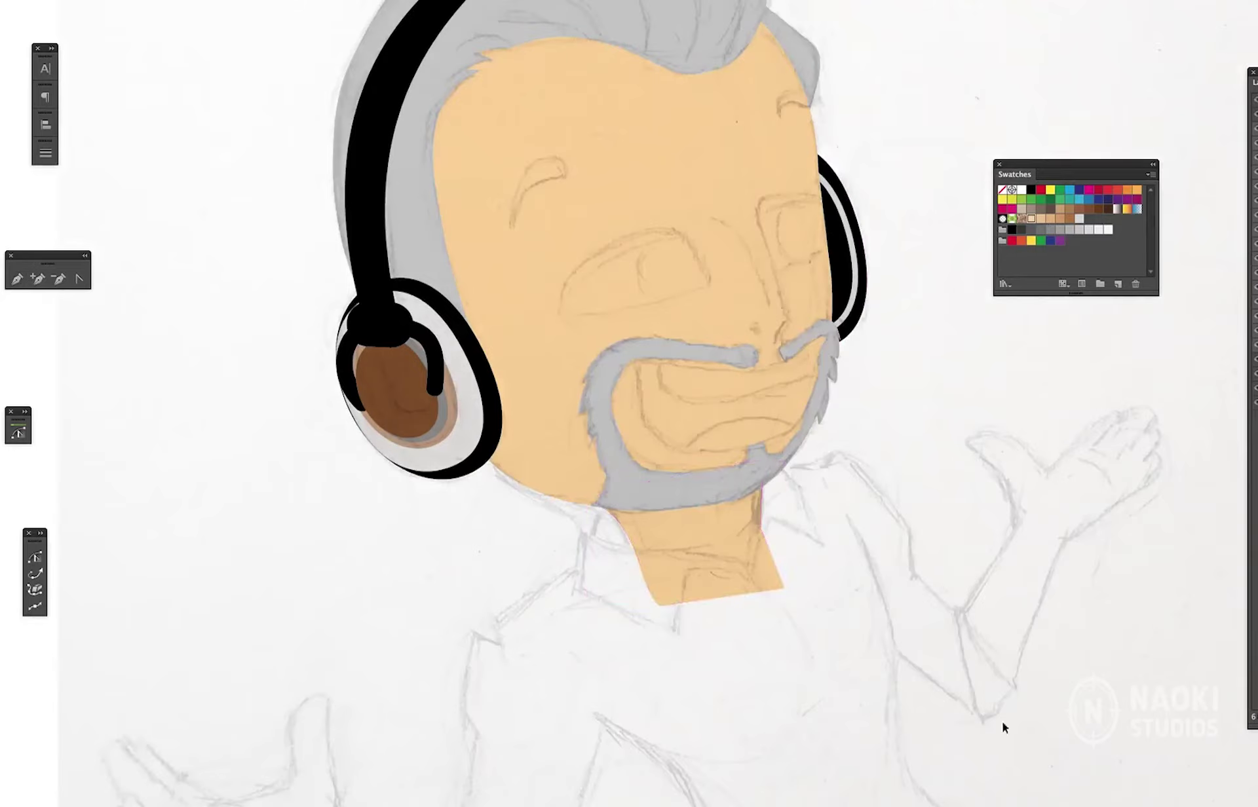
# - Trace the raised right forearm and hand, including thumb and fingertips, as a closed skin shape
pyautogui.hscroll(5, 657, 611)
pyautogui.click(725, 556)
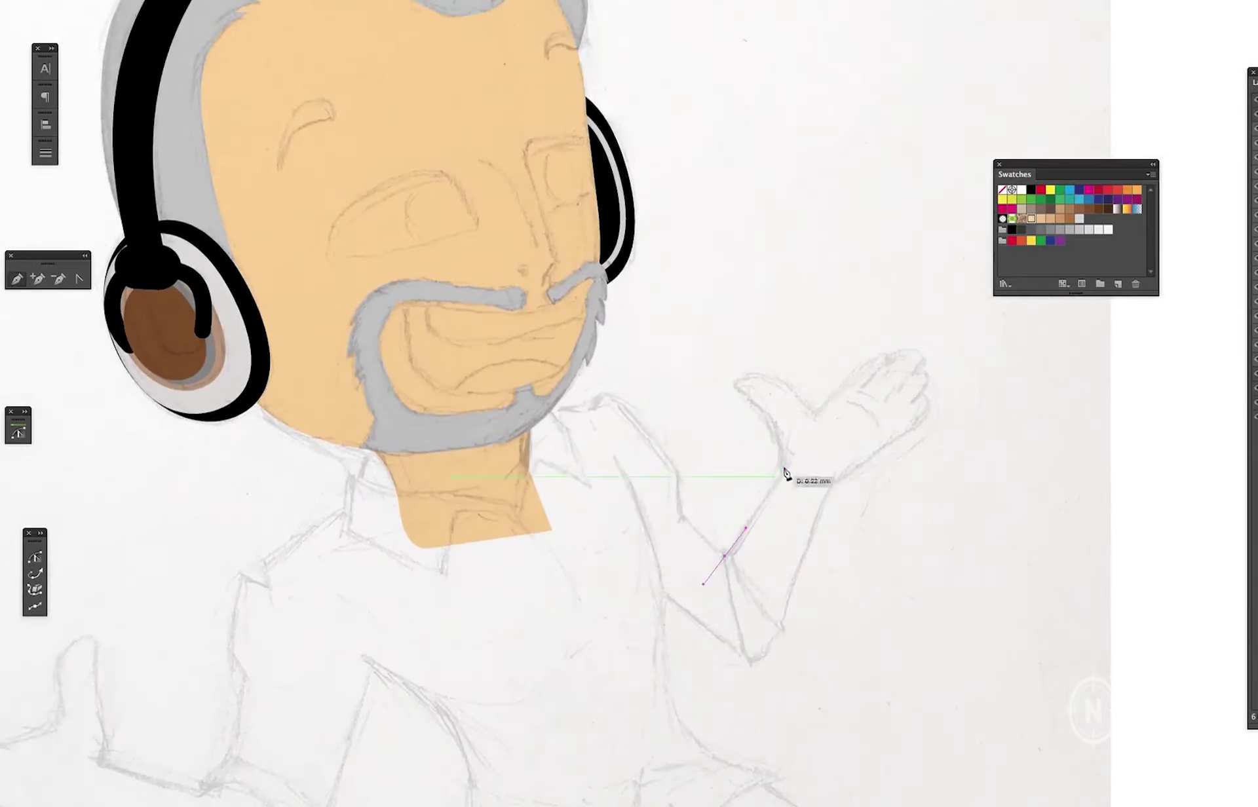
pyautogui.click(780, 470)
pyautogui.click(780, 447)
pyautogui.click(739, 391)
pyautogui.click(812, 414)
pyautogui.click(845, 380)
pyautogui.click(887, 354)
pyautogui.click(917, 352)
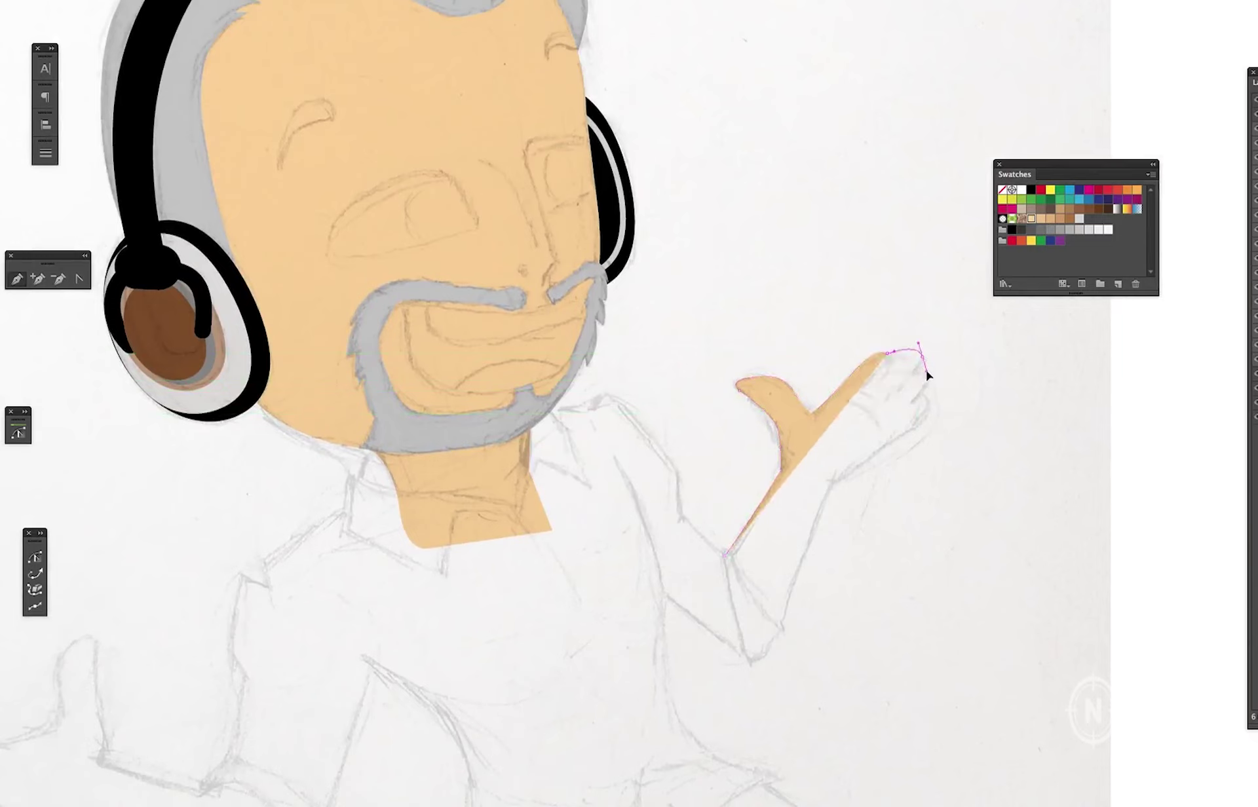
pyautogui.hotkey('ctrl', 'z')
pyautogui.hotkey('ctrl', 'z')
pyautogui.click(921, 358)
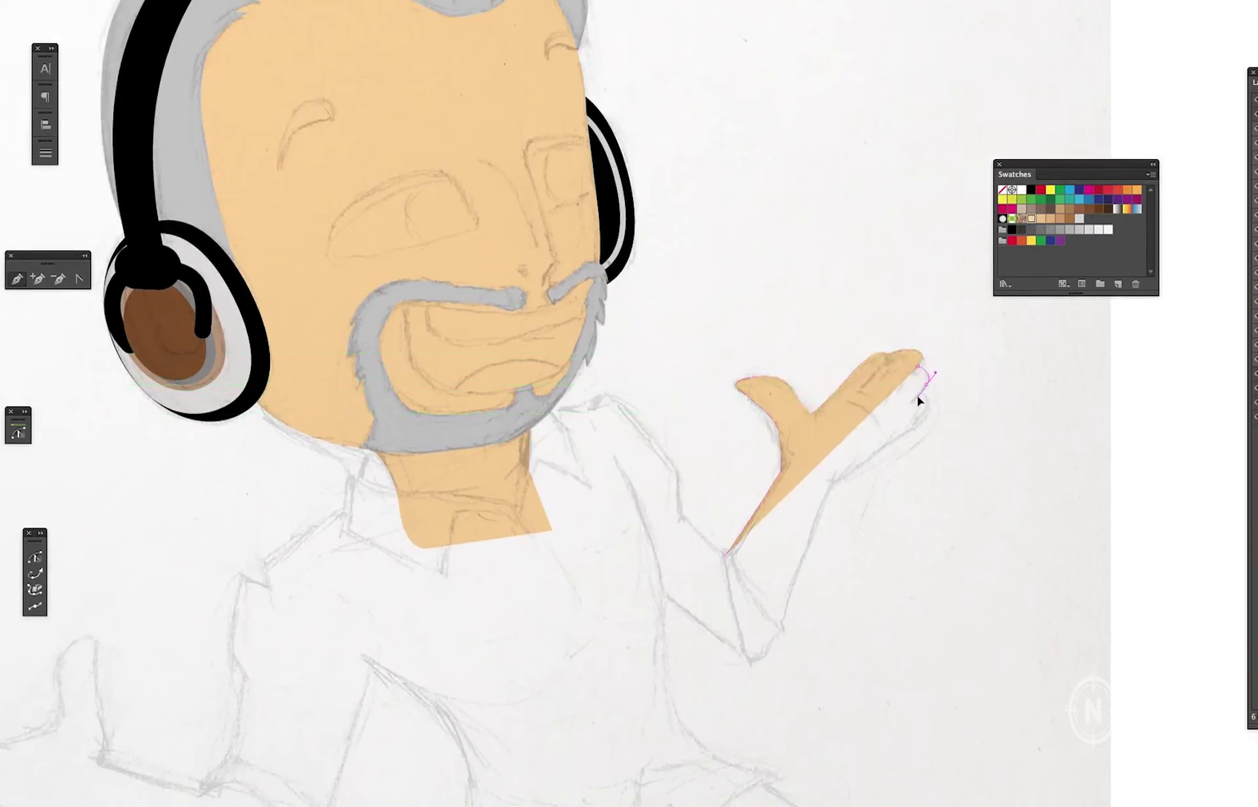
pyautogui.click(926, 384)
pyautogui.click(916, 398)
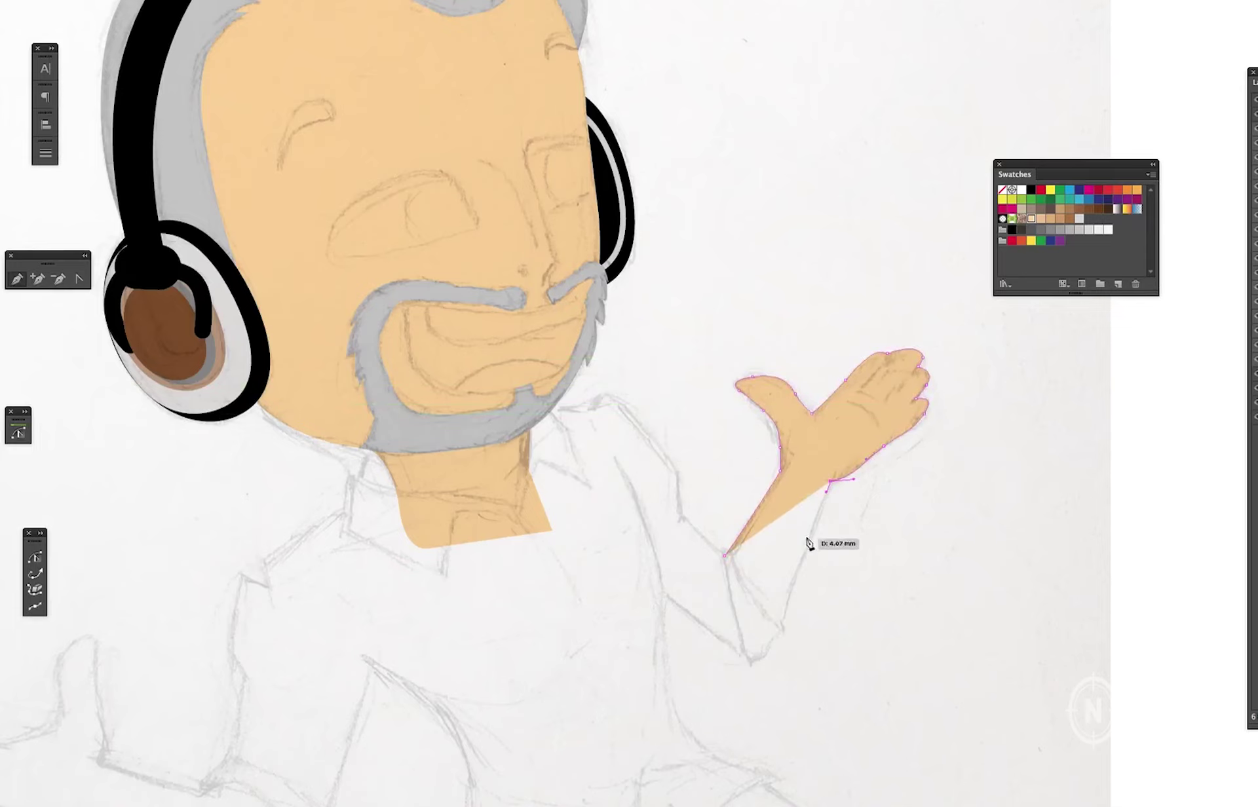
pyautogui.click(767, 636)
pyautogui.click(725, 556)
# - Trace the left hand's thumb, palm and curled fingertips over the sketch
pyautogui.scroll(-5, 845, 565)
pyautogui.hscroll(-5, 845, 565)
pyautogui.click(450, 589)
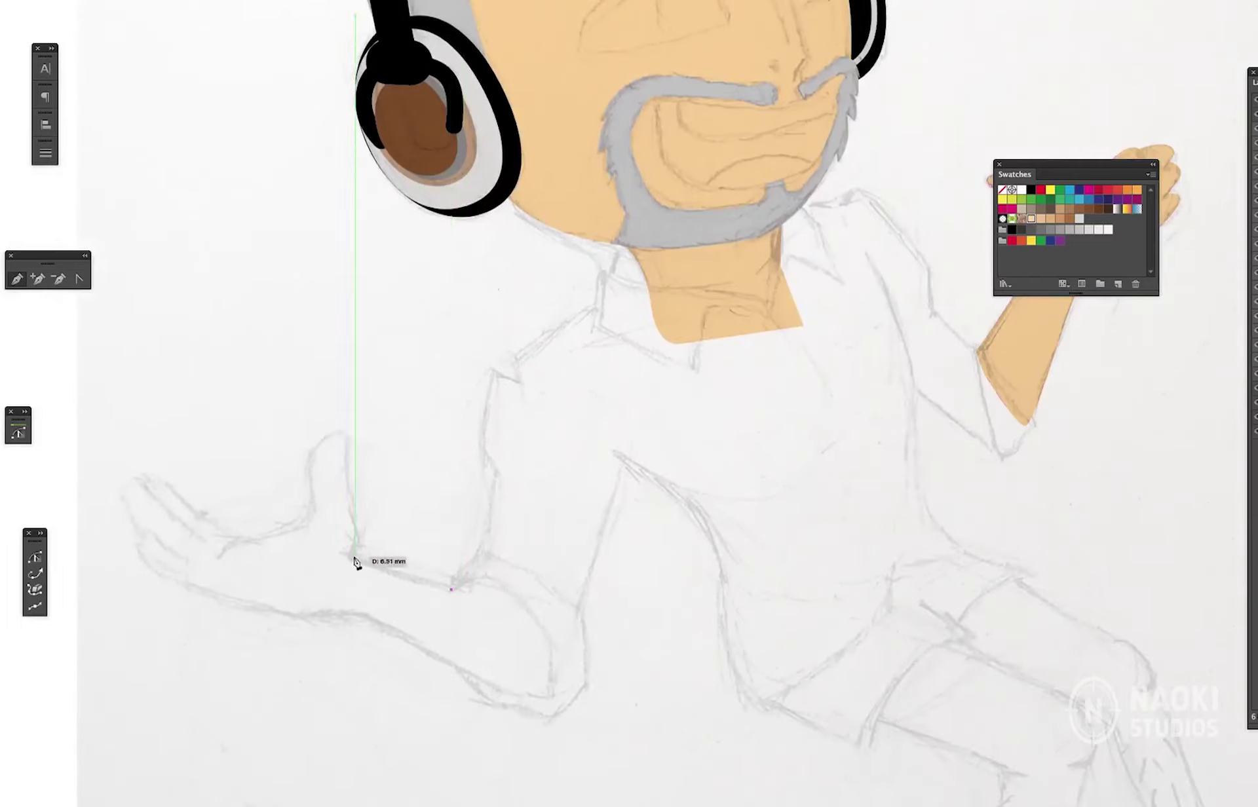
pyautogui.click(346, 433)
pyautogui.click(326, 433)
pyautogui.click(310, 480)
pyautogui.click(303, 521)
pyautogui.click(243, 541)
pyautogui.moveTo(131, 490); pyautogui.dragTo(130, 493)
pyautogui.click(133, 477)
pyautogui.click(126, 503)
pyautogui.click(157, 538)
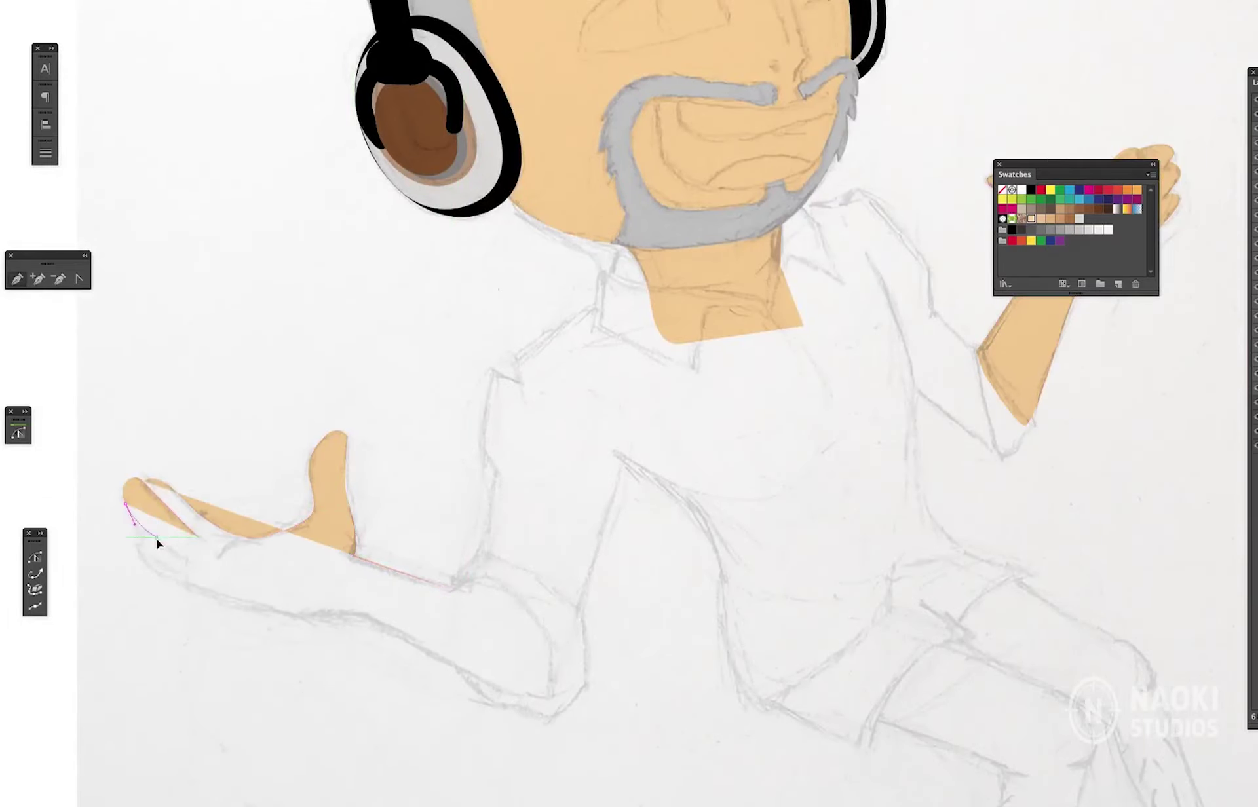
pyautogui.click(204, 561)
pyautogui.click(366, 614)
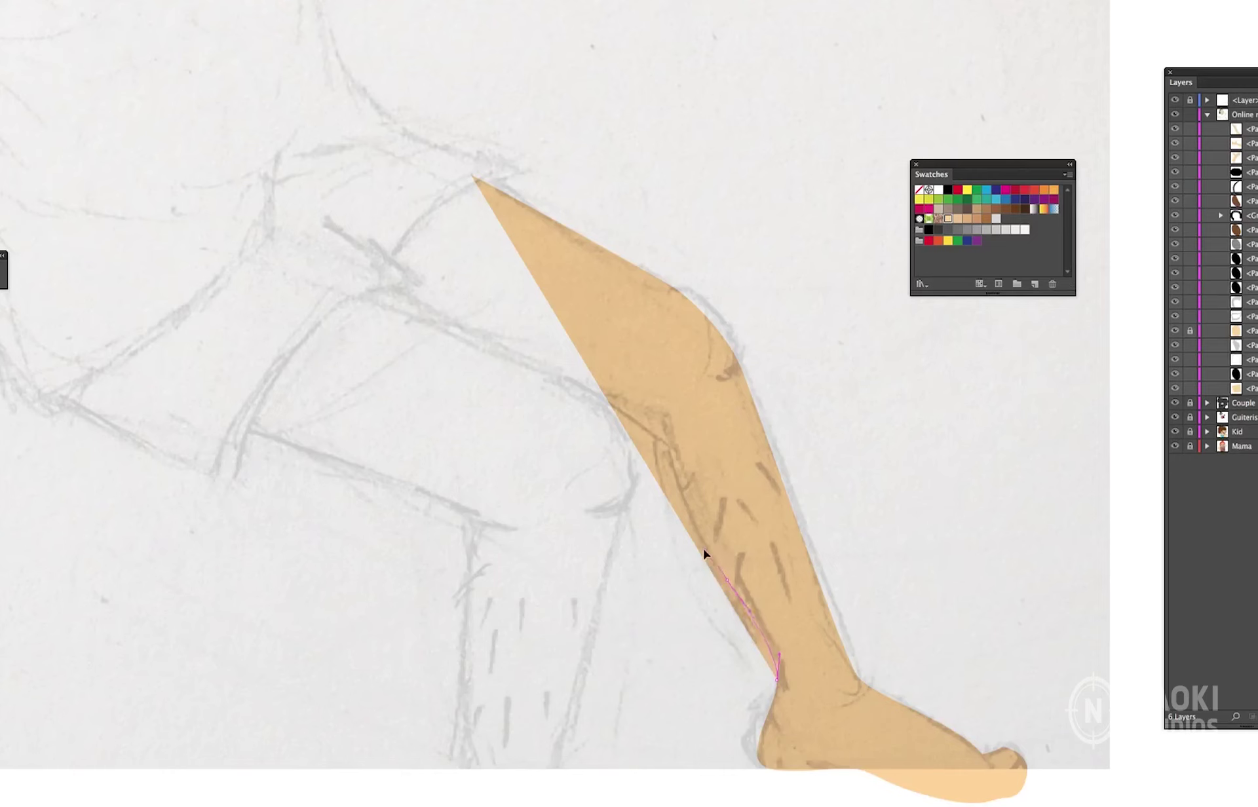
# - Close the first leg shape and trace the second leg from knee and shin up the thigh
pyautogui.click(606, 401)
pyautogui.click(472, 176)
pyautogui.moveTo(344, 259); pyautogui.dragTo(355, 265)
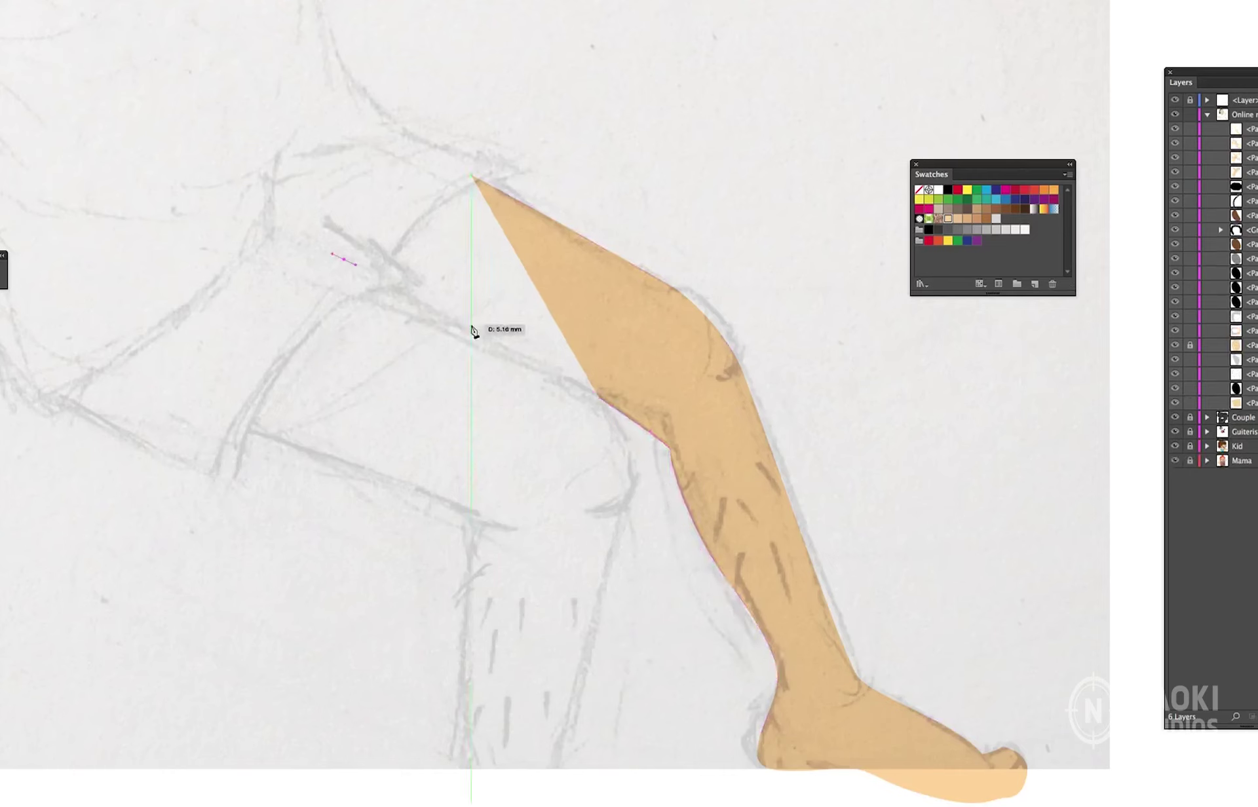
pyautogui.click(623, 511)
pyautogui.click(543, 799)
pyautogui.click(464, 705)
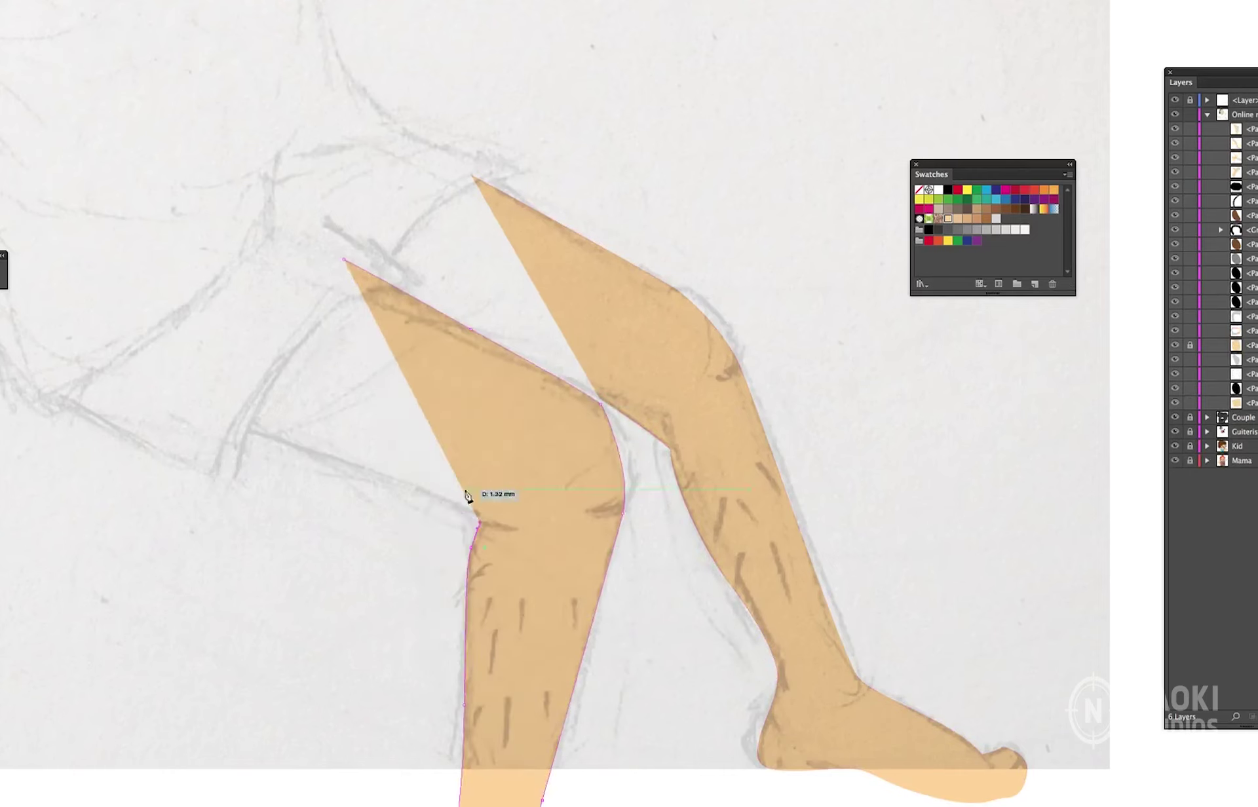
pyautogui.click(478, 522)
pyautogui.moveTo(244, 426); pyautogui.dragTo(159, 411)
pyautogui.click(204, 355)
pyautogui.click(471, 177)
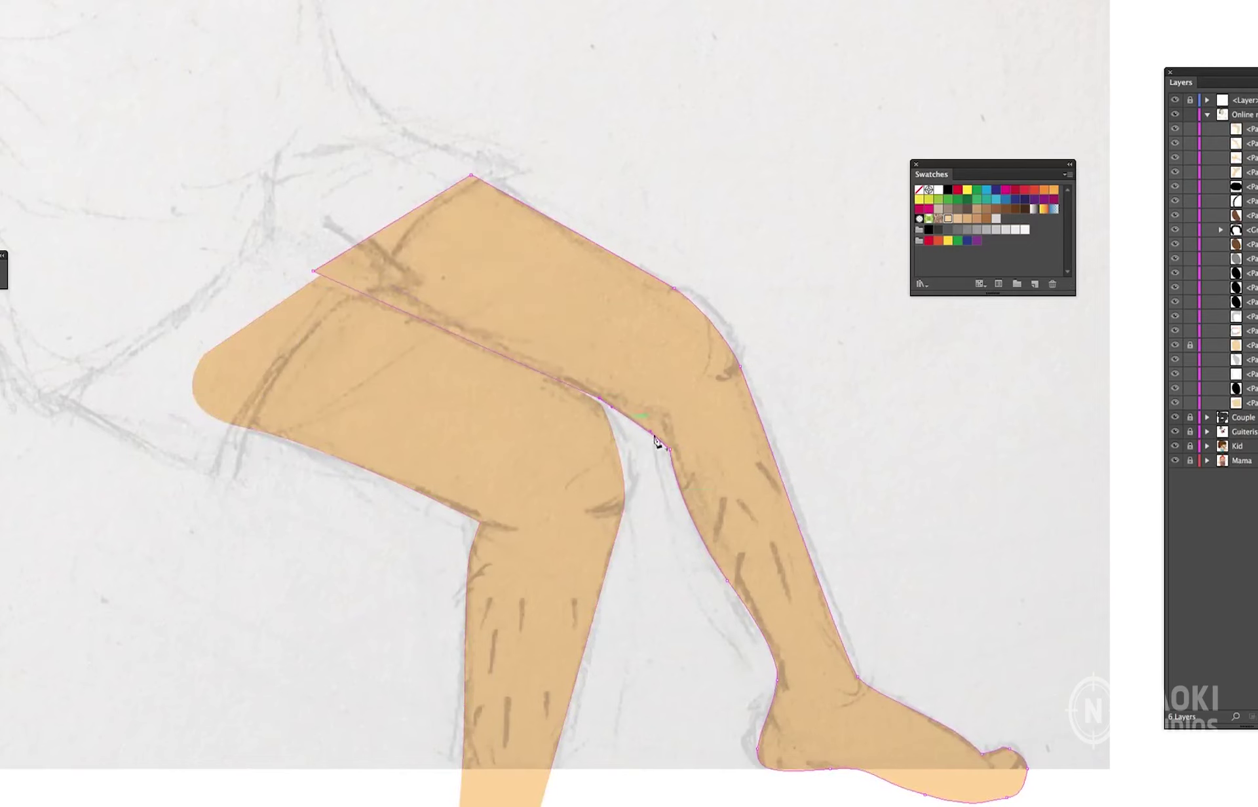
# - Fill the shorts light green D0D8A9 and deselect them
pyautogui.scroll(3, 921, 494)
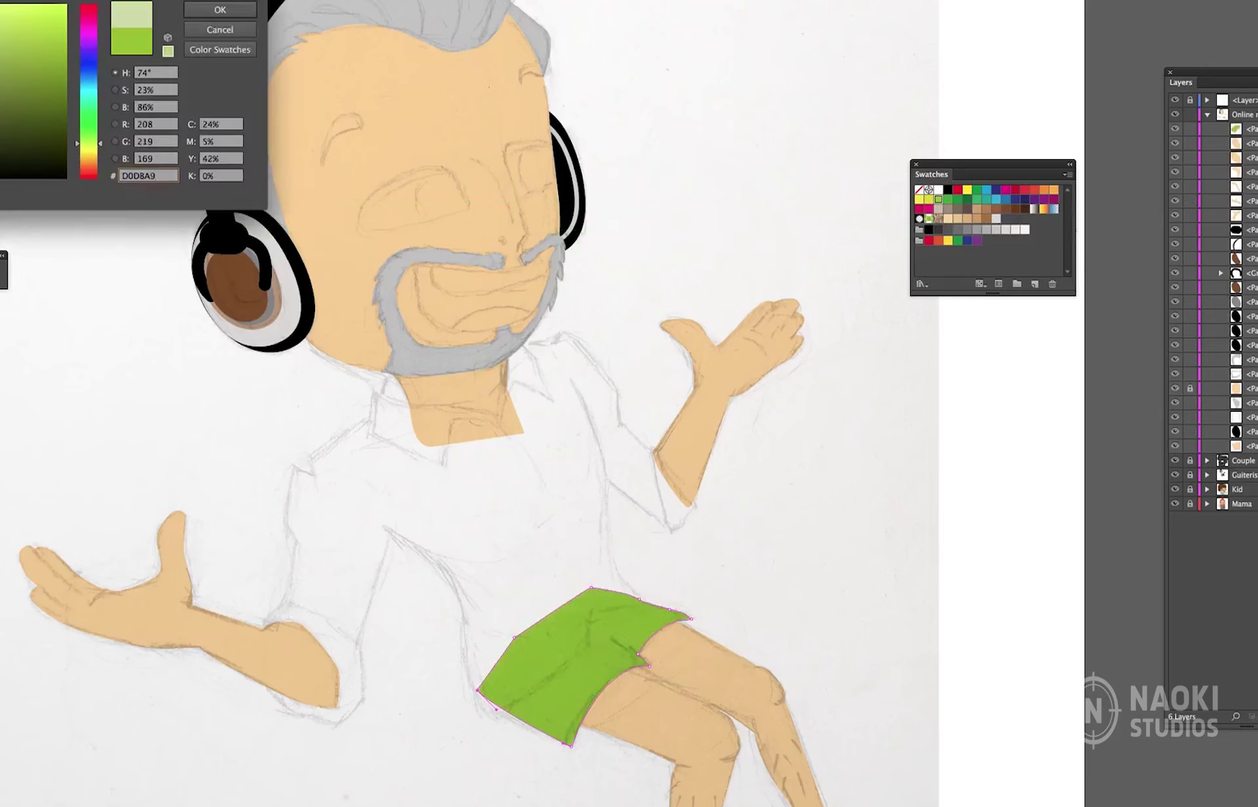
pyautogui.press('Return')
pyautogui.click(836, 647)
# - Make eight tall green bars and rotate them diagonally over the shorts
pyautogui.moveTo(889, 409); pyautogui.dragTo(901, 698)
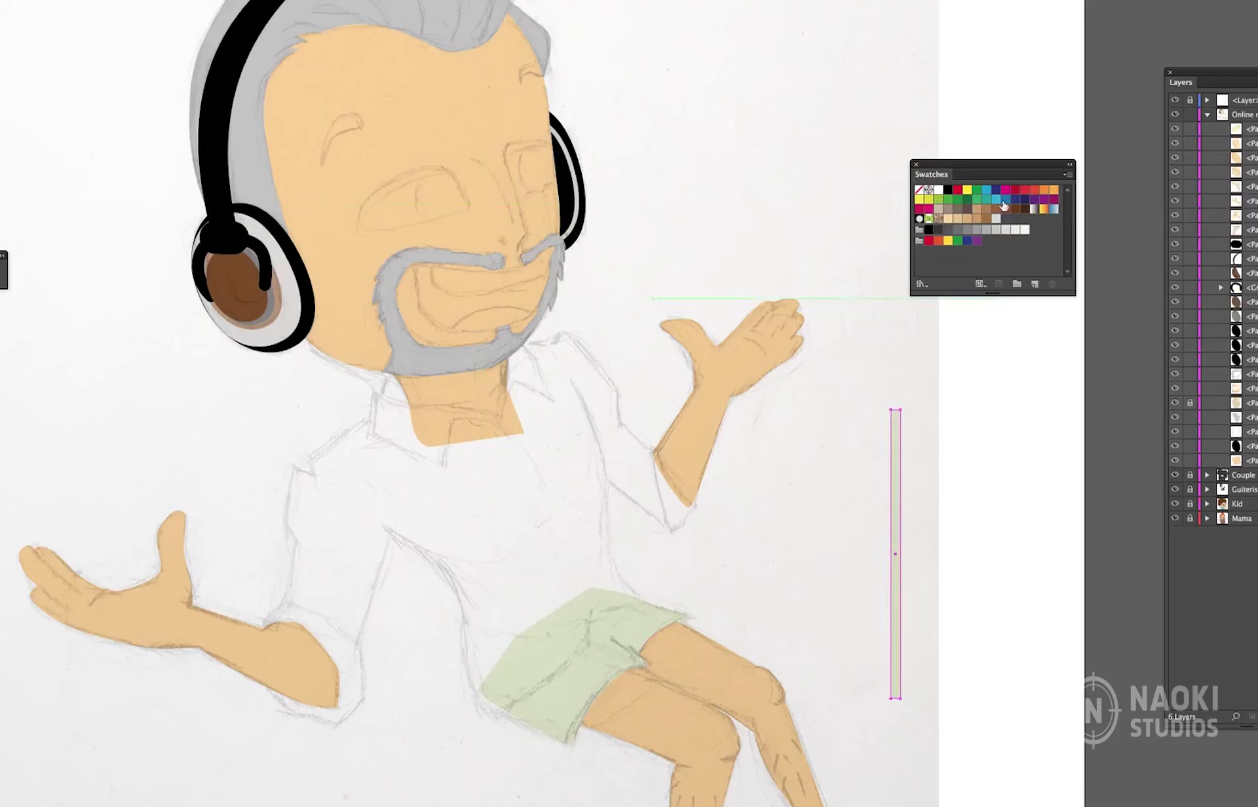
pyautogui.moveTo(895, 590)
pyautogui.mouseDown()
pyautogui.moveTo(925, 590)
pyautogui.moveTo(904, 596)
pyautogui.mouseUp()
pyautogui.hotkey('ctrl', 'd')
pyautogui.hotkey('ctrl', 'd')
pyautogui.hotkey('ctrl', 'd')
pyautogui.moveTo(771, 614)
pyautogui.mouseDown()
pyautogui.moveTo(665, 714)
pyautogui.moveTo(538, 721)
pyautogui.mouseUp()
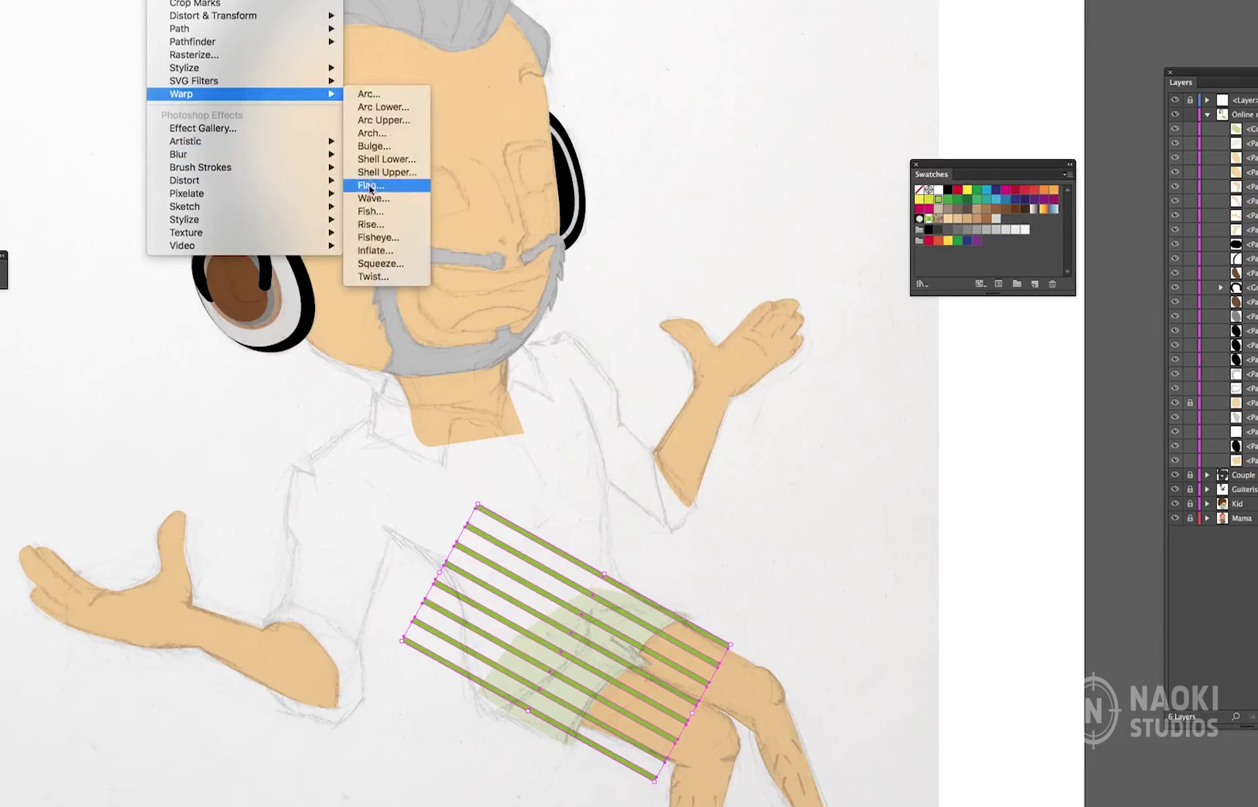
# - Apply a Flag warp to the bars and expand them into wavy stripes
pyautogui.click(386, 240)
pyautogui.press('Tab')
pyautogui.click(108, 136)
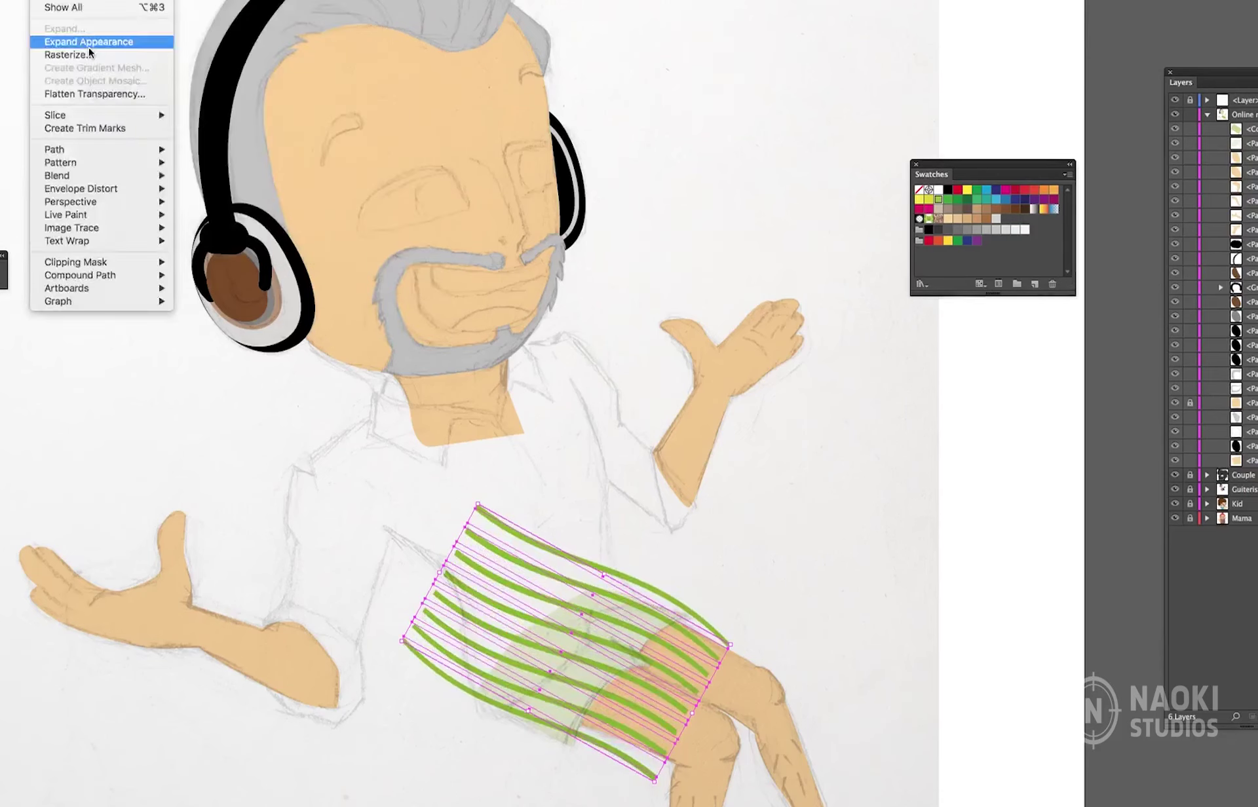
pyautogui.click(93, 43)
# - Clip the wavy stripes inside the shorts and hide the sketch to check
pyautogui.click(570, 749)
pyautogui.hotkey('ctrl', '7')
pyautogui.click(835, 607)
pyautogui.click(1175, 102)
# - Pen-trace the shirt's right side from the chin down to the hem along the shorts
pyautogui.press('p')
pyautogui.moveTo(524, 345); pyautogui.dragTo(554, 348)
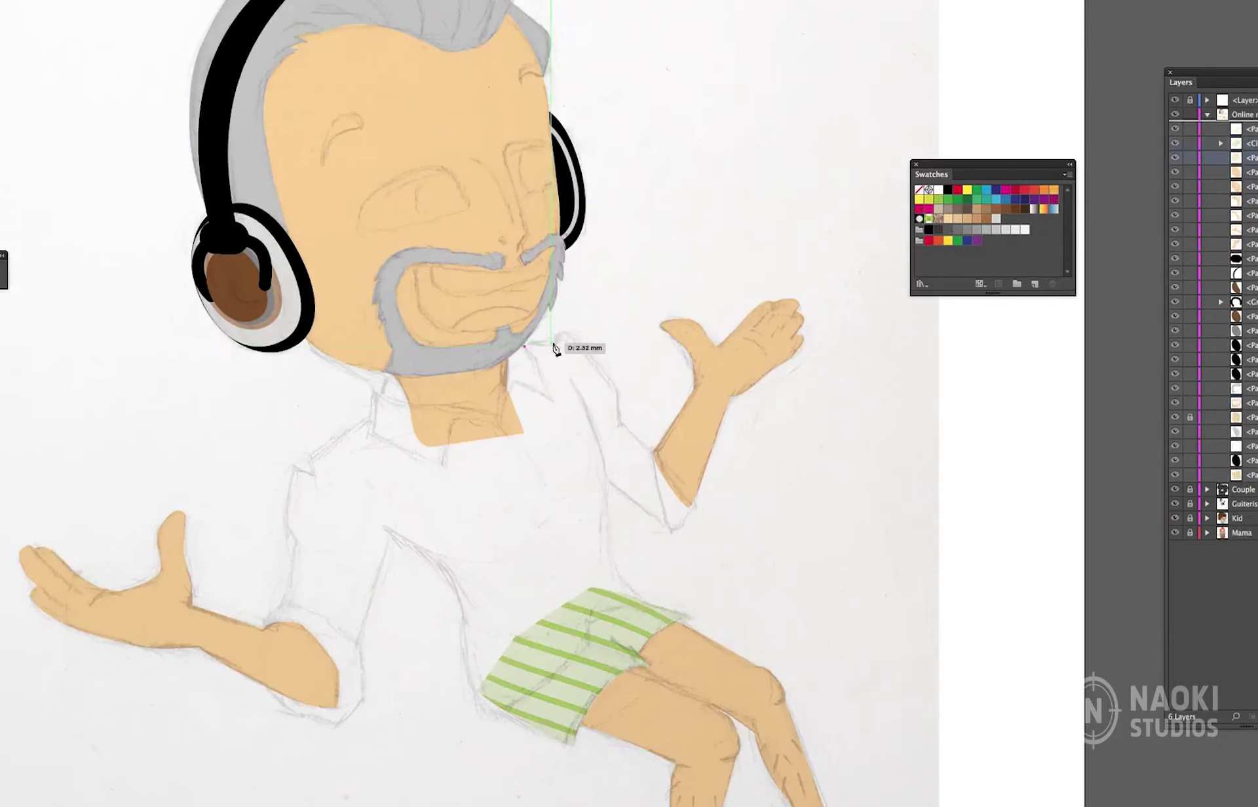
pyautogui.click(620, 423)
pyautogui.click(652, 453)
pyautogui.click(672, 529)
pyautogui.click(606, 482)
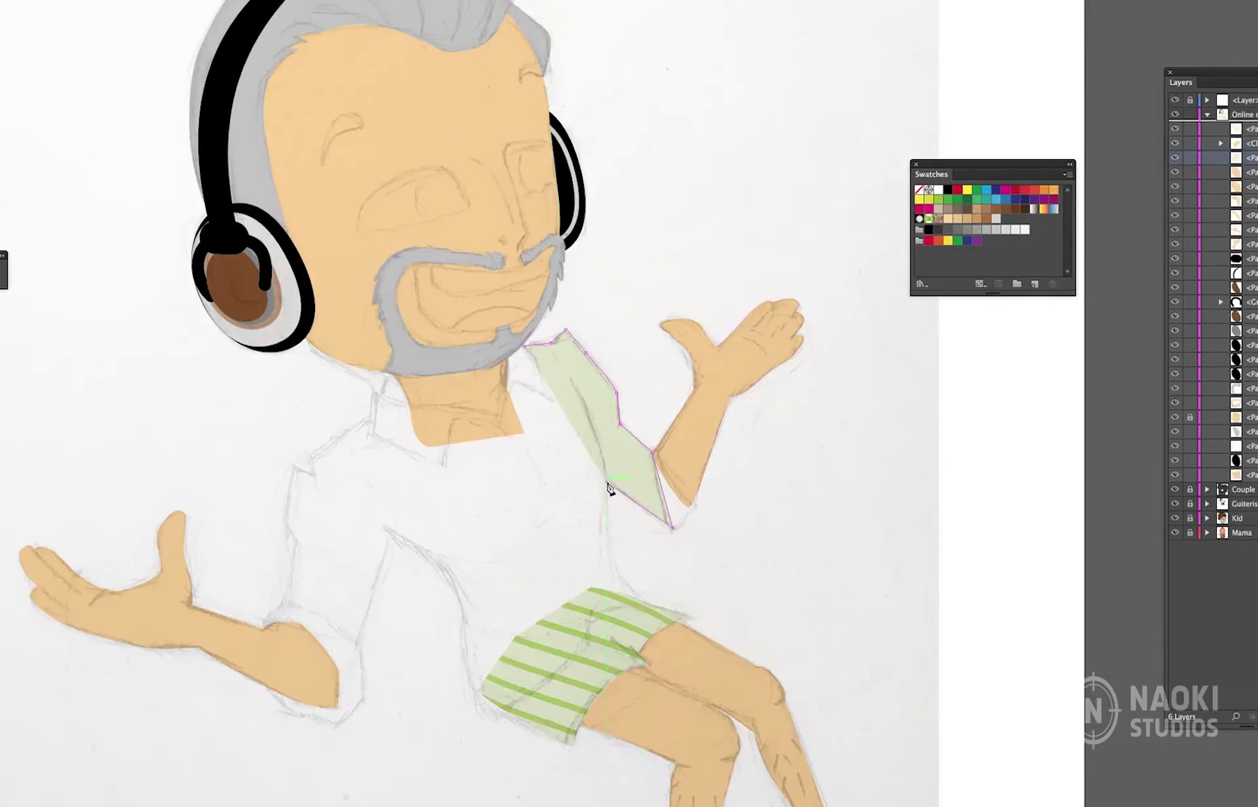
pyautogui.click(608, 539)
pyautogui.click(593, 612)
pyautogui.click(587, 650)
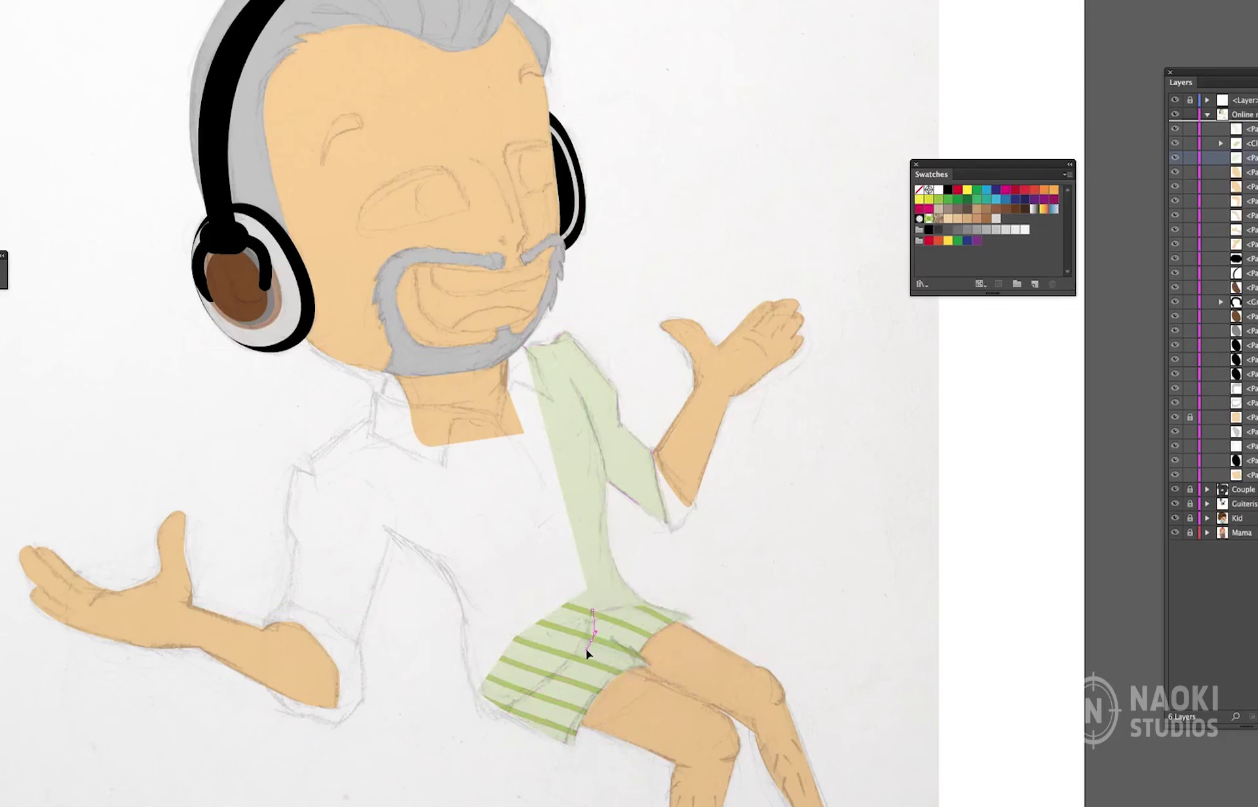
pyautogui.moveTo(493, 711); pyautogui.dragTo(529, 704)
pyautogui.click(472, 688)
# - Trace the shirt's left side, sleeve and collar, closing the shape at the neck
pyautogui.click(461, 618)
pyautogui.click(389, 532)
pyautogui.click(355, 646)
pyautogui.click(287, 610)
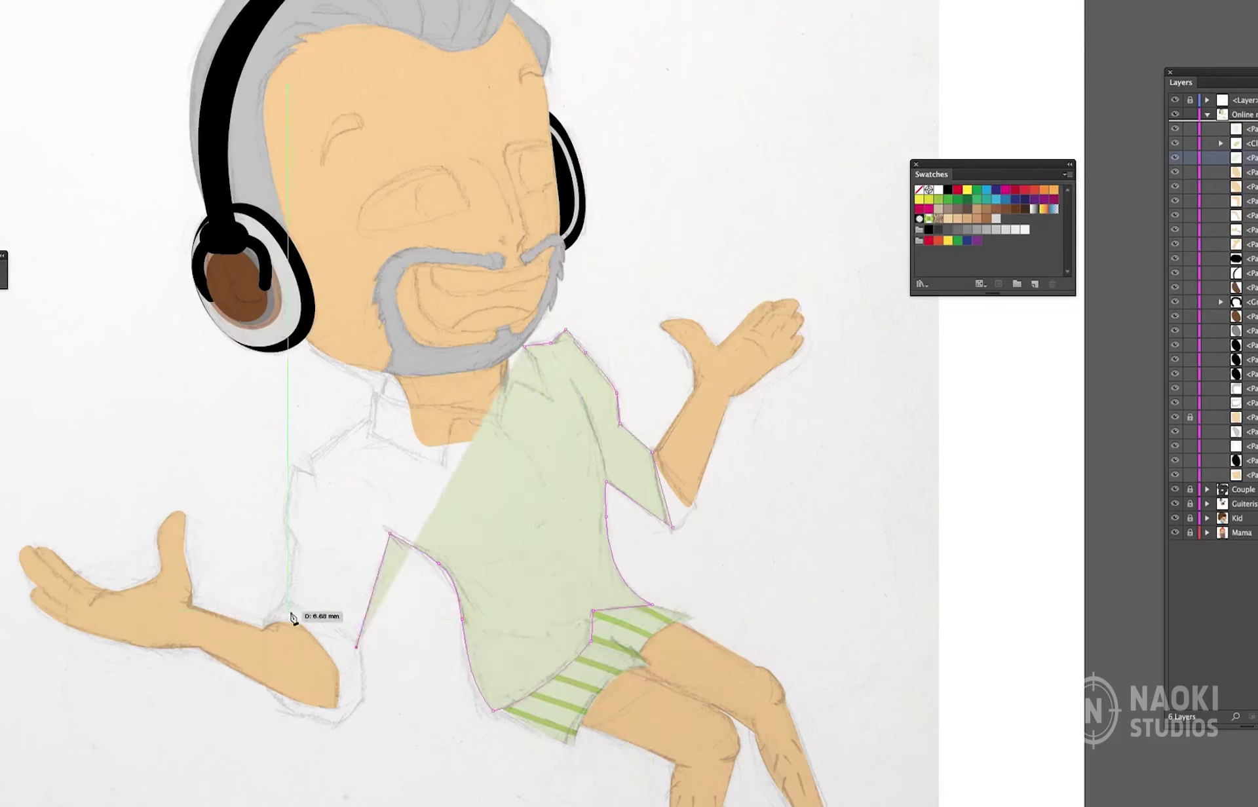
pyautogui.click(296, 543)
pyautogui.click(297, 464)
pyautogui.click(371, 416)
pyautogui.click(423, 422)
pyautogui.click(447, 416)
pyautogui.click(497, 418)
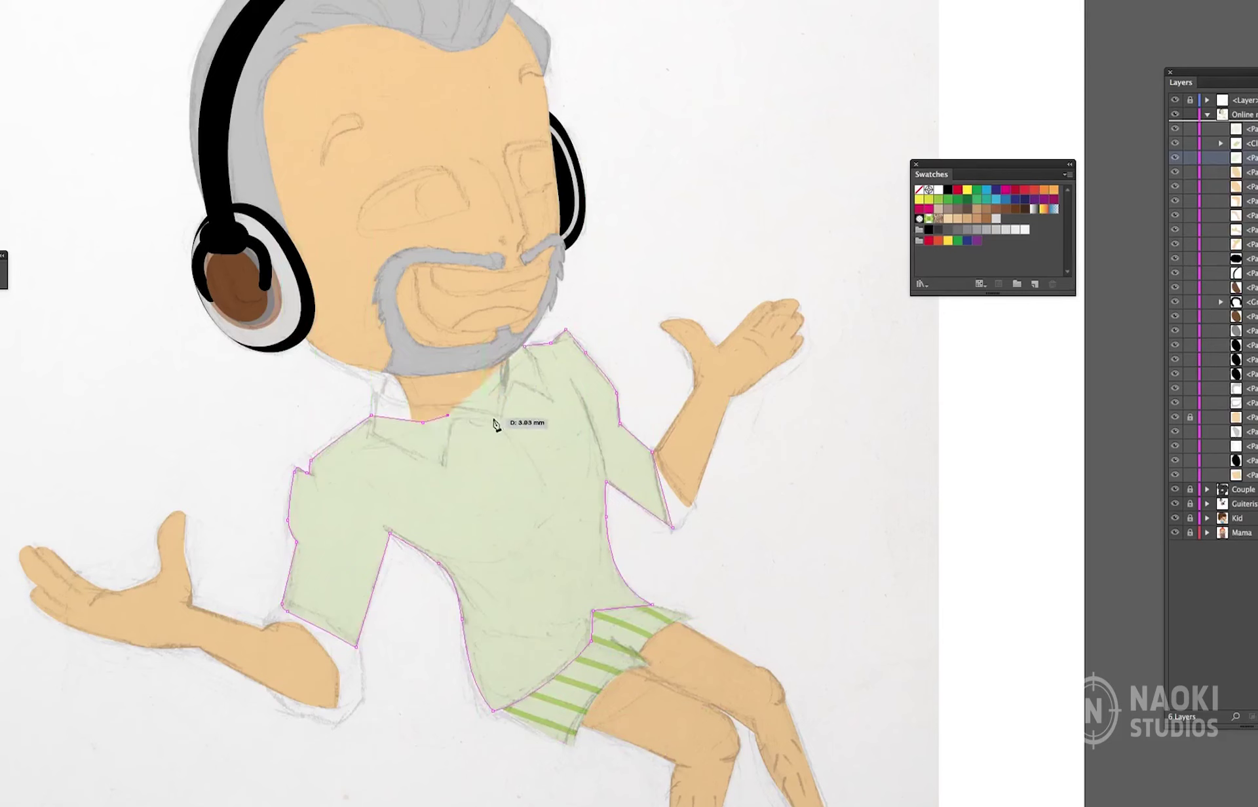
pyautogui.click(525, 346)
# - Fill the shirt very light blue E9EFF2
pyautogui.click(996, 200)
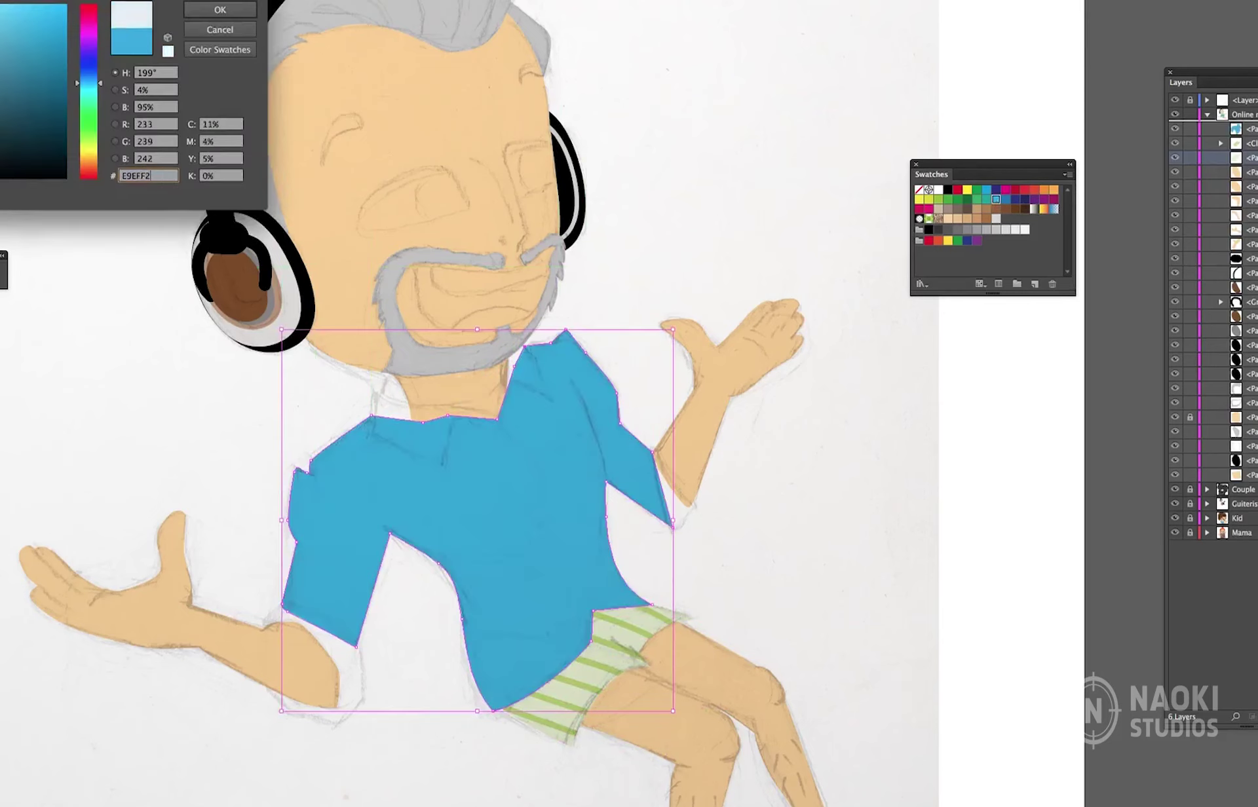
pyautogui.press('Return')
pyautogui.click(866, 595)
# - Draw a set of tall blue strips with one orange strip and group them
pyautogui.moveTo(907, 387); pyautogui.dragTo(915, 806)
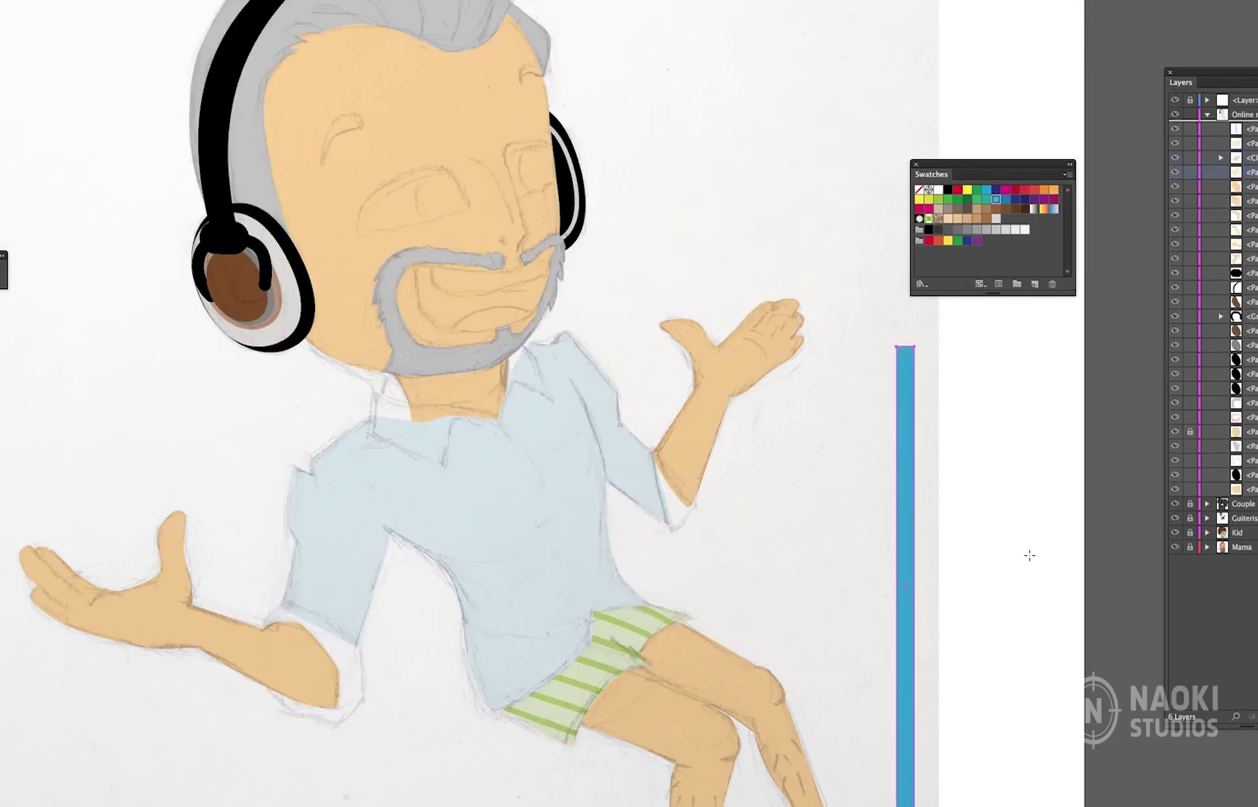
pyautogui.moveTo(920, 550); pyautogui.dragTo(924, 580)
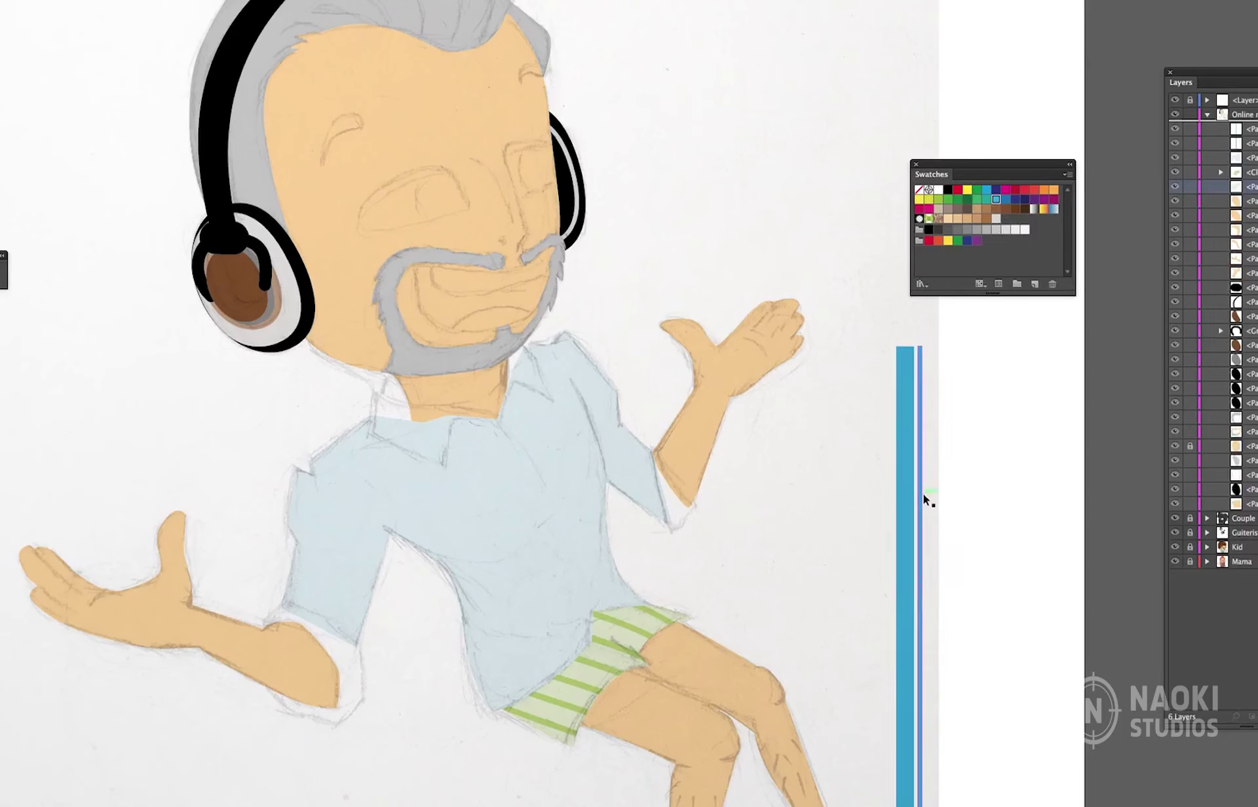
pyautogui.hotkey('ctrl', 'd')
pyautogui.click(1053, 190)
pyautogui.hotkey('ctrl', 'g')
# - Duplicate the strip group into a crossed plaid grid and space the groups evenly
pyautogui.moveTo(947, 428); pyautogui.dragTo(1012, 497)
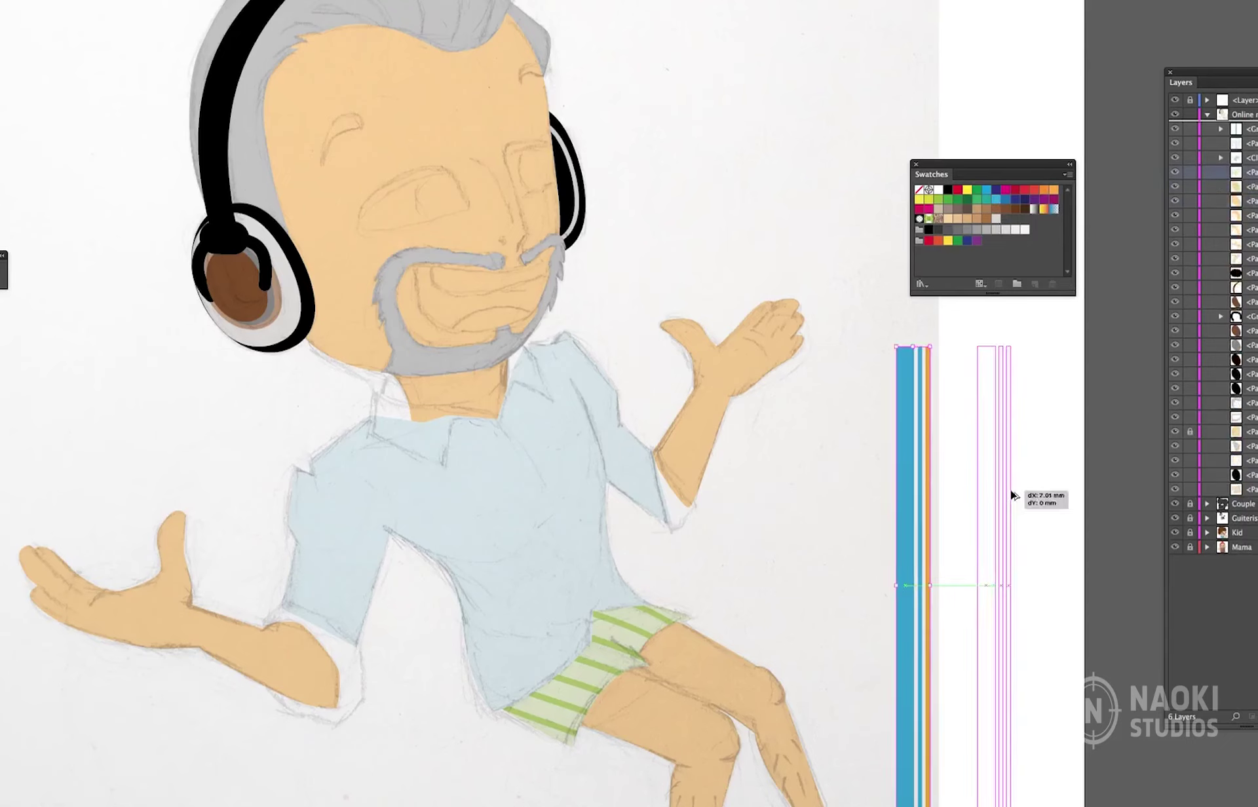
pyautogui.hotkey('ctrl', 'd')
pyautogui.hscroll(5, 1012, 498)
pyautogui.moveTo(957, 586); pyautogui.dragTo(957, 700)
pyautogui.moveTo(993, 599); pyautogui.dragTo(993, 473)
pyautogui.hotkey('shift', 'F7')
pyautogui.moveTo(858, 393); pyautogui.dragTo(1078, 394)
pyautogui.click(11, 223)
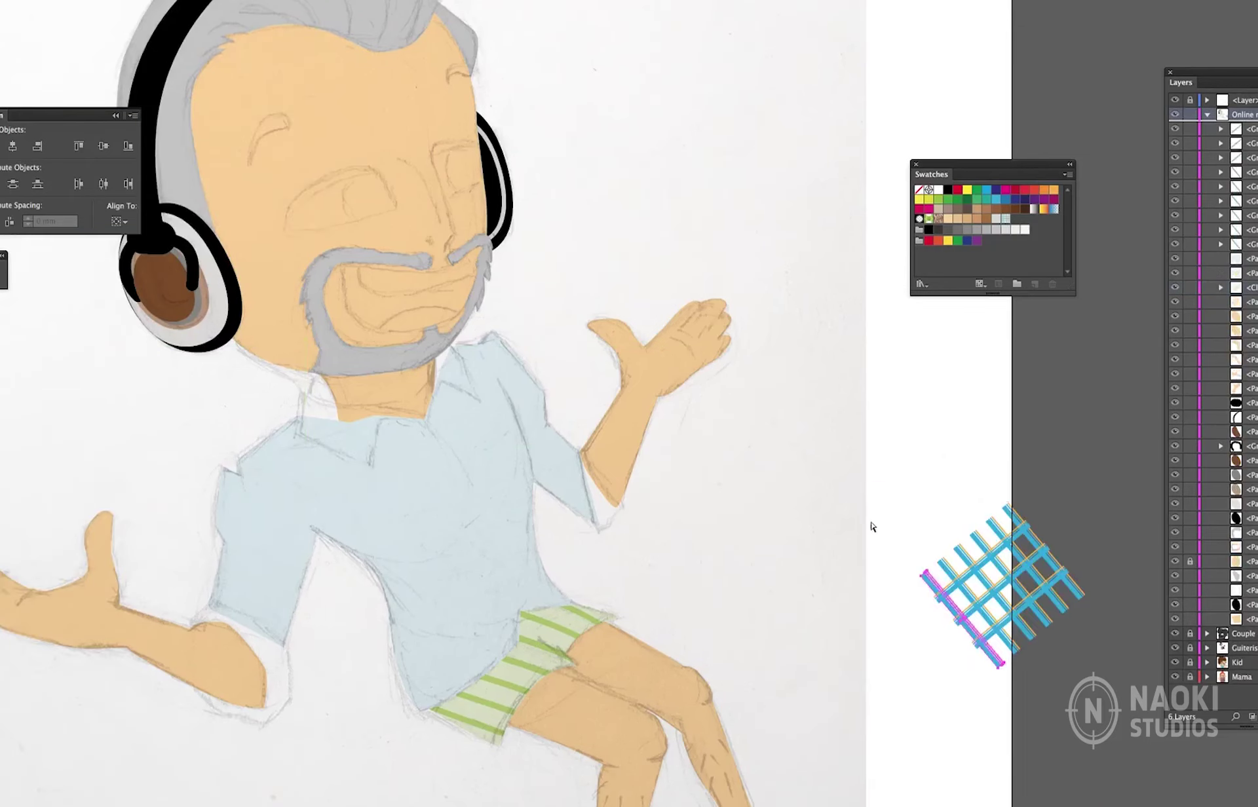
# - Lay diagonal plaid strips across the shirt and clip them to its outline with Make Clipping Mask
pyautogui.moveTo(367, 637); pyautogui.dragTo(371, 639)
pyautogui.moveTo(367, 589); pyautogui.dragTo(570, 593)
pyautogui.moveTo(570, 593)
pyautogui.mouseDown()
pyautogui.moveTo(643, 586)
pyautogui.moveTo(360, 599)
pyautogui.moveTo(718, 548)
pyautogui.mouseUp()
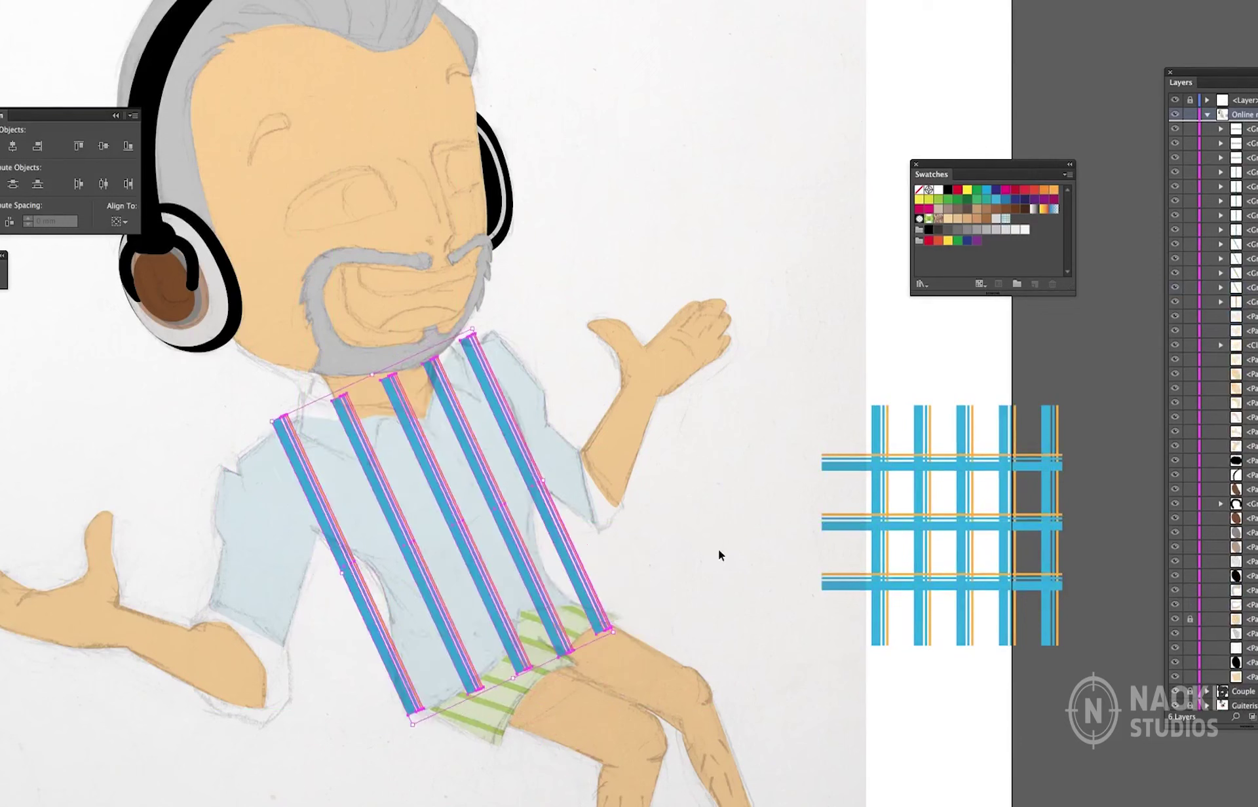
pyautogui.moveTo(348, 517); pyautogui.dragTo(310, 530)
pyautogui.keyDown('shift'); pyautogui.click(524, 470); pyautogui.keyUp('shift')
pyautogui.rightClick(541, 476)
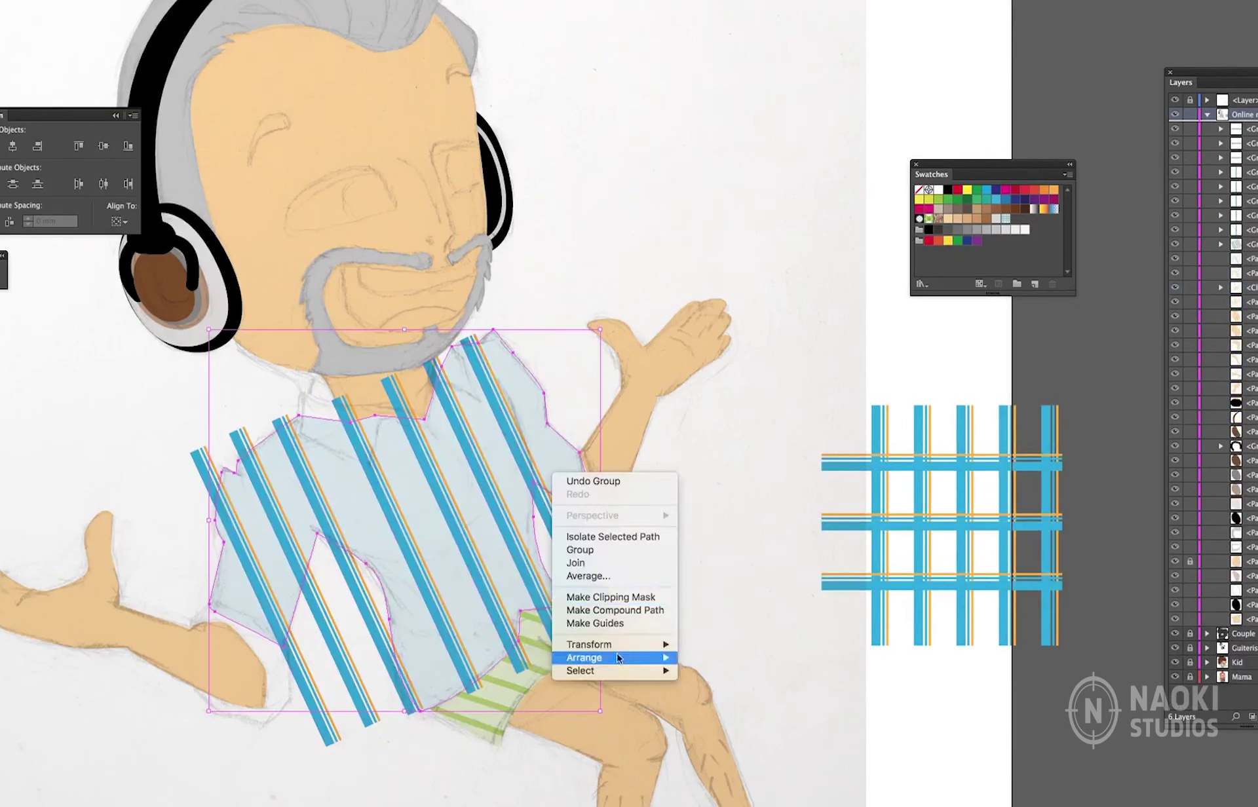
pyautogui.click(604, 563)
pyautogui.hotkey('ctrl', 'shift', 'a')
pyautogui.hotkey('ctrl', 'shift', 'w')
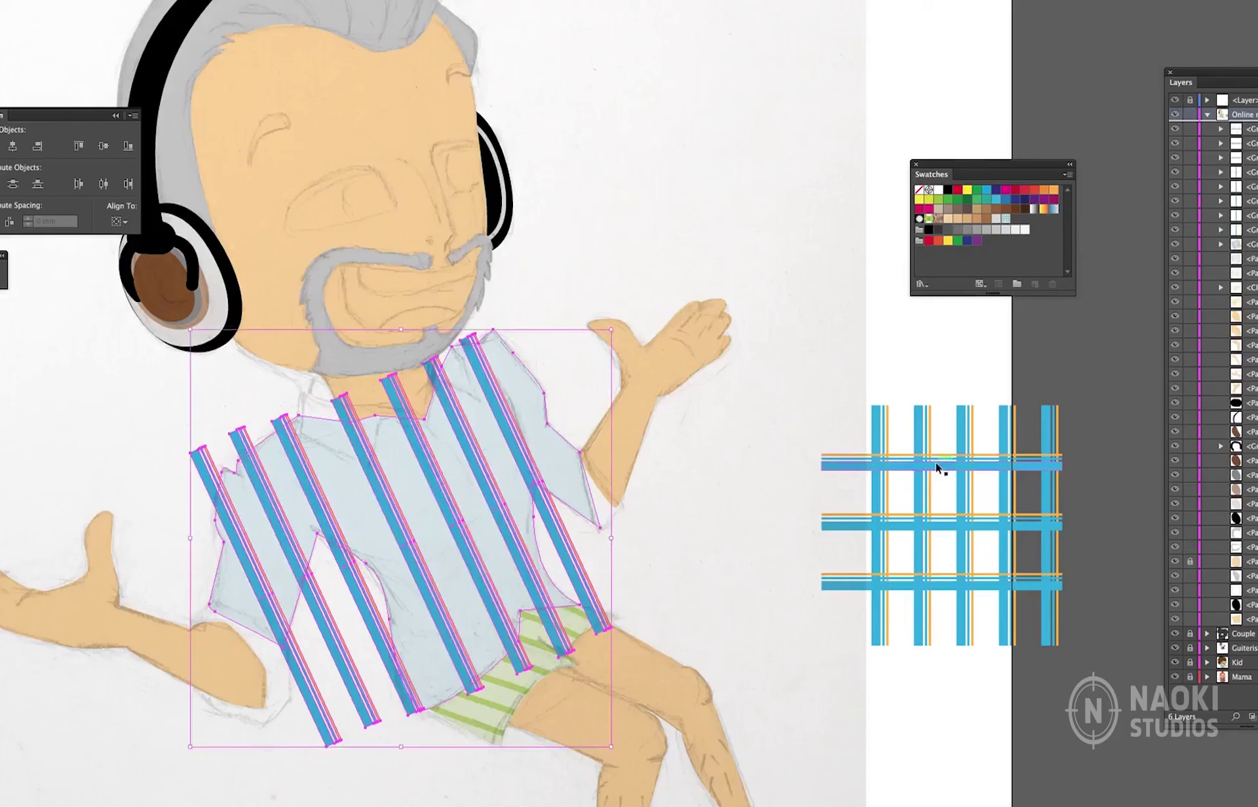
# - Add more rotated plaid strips over the shirt, clip them with Ctrl+7, and preview without the sketch
pyautogui.moveTo(943, 463); pyautogui.dragTo(354, 524)
pyautogui.moveTo(514, 485)
pyautogui.mouseDown()
pyautogui.moveTo(440, 451)
pyautogui.moveTo(513, 585)
pyautogui.mouseUp()
pyautogui.hotkey('ctrl', 'd')
pyautogui.hotkey('ctrl', 'd')
pyautogui.keyDown('shift'); pyautogui.click(541, 421); pyautogui.keyUp('shift')
pyautogui.hotkey('ctrl', '7')
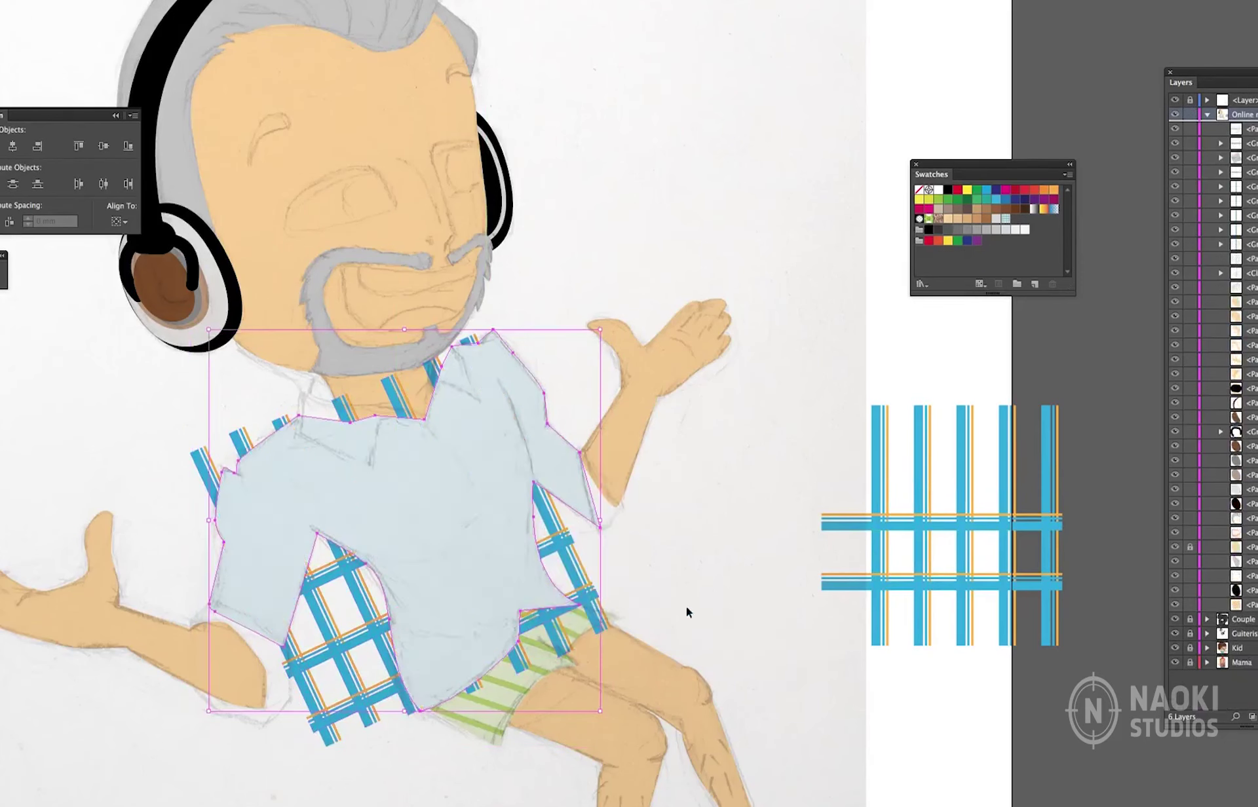
pyautogui.hotkey('ctrl', '7')
pyautogui.hotkey('ctrl', 'shift', 'a')
pyautogui.hotkey('ctrl', 'shift', 'w')
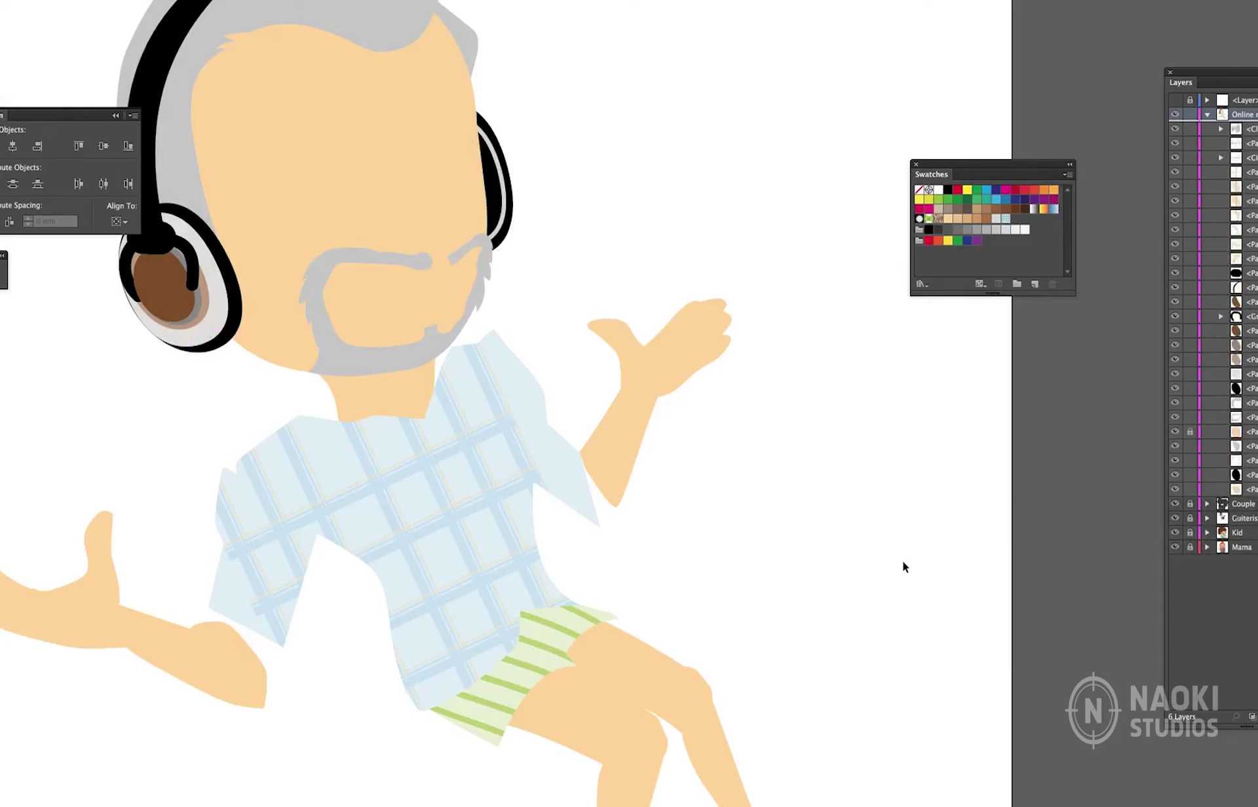
# - Isolate the shirt's clipped plaid and move one strip lower on the shirt
pyautogui.doubleClick(501, 424)
pyautogui.moveTo(501, 424); pyautogui.dragTo(613, 519)
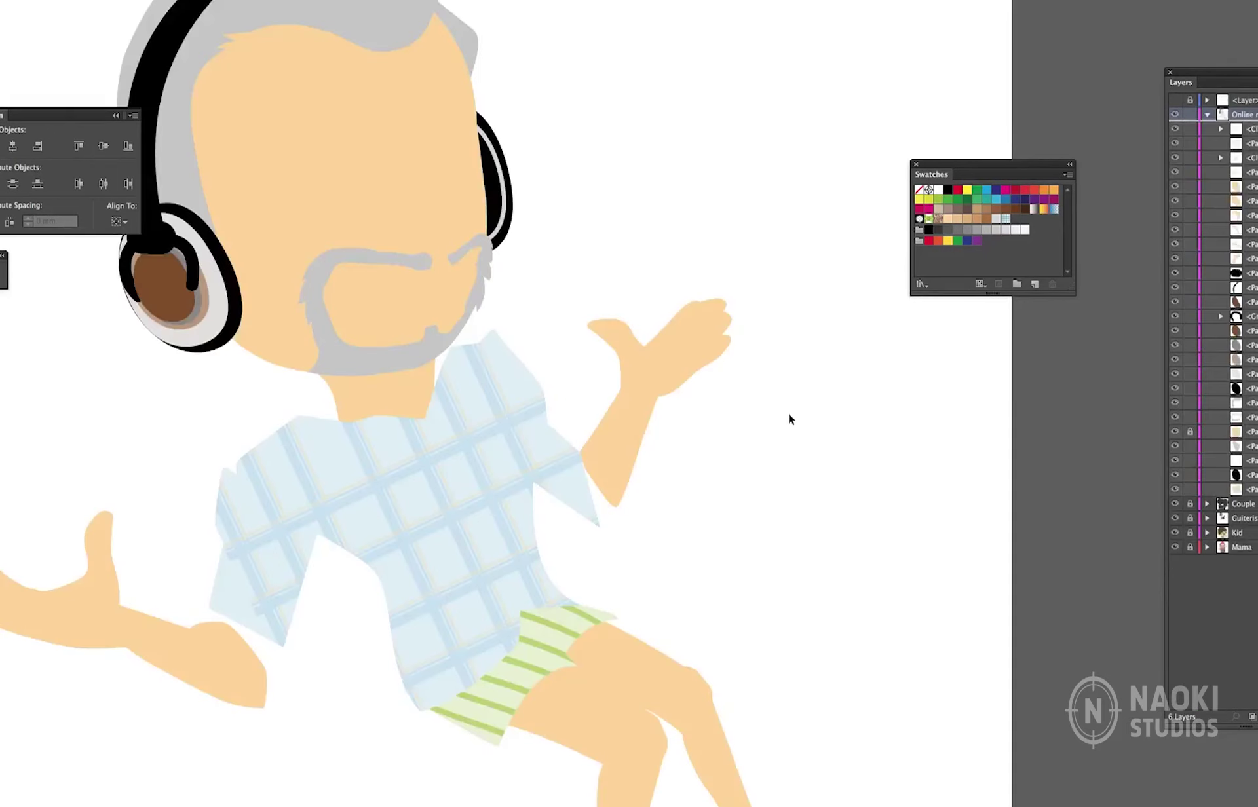
pyautogui.hscroll(-3, 789, 413)
# - Trace the collar outline along the neckline over the pencil sketch
pyautogui.hotkey('ctrl', 'shift', 'w')
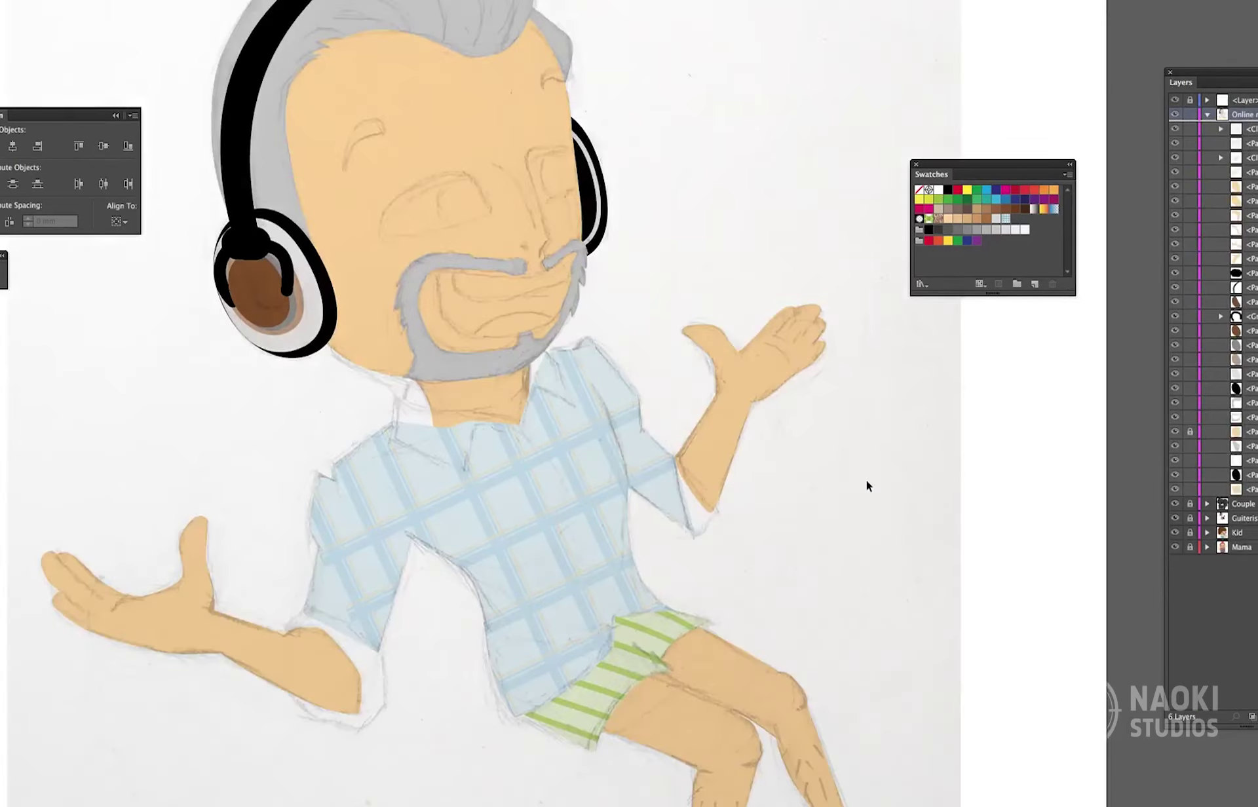
pyautogui.moveTo(400, 398); pyautogui.dragTo(437, 410)
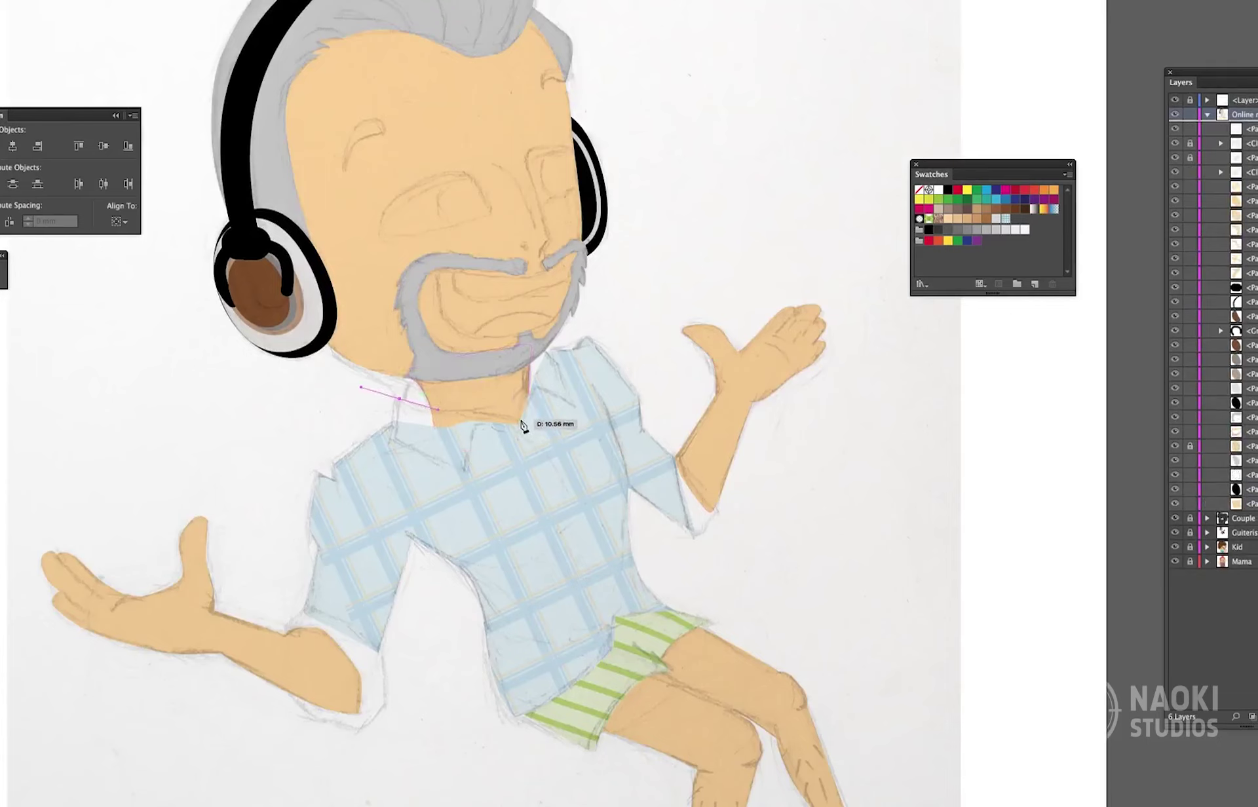
pyautogui.click(530, 361)
pyautogui.click(543, 345)
pyautogui.moveTo(558, 364); pyautogui.dragTo(573, 403)
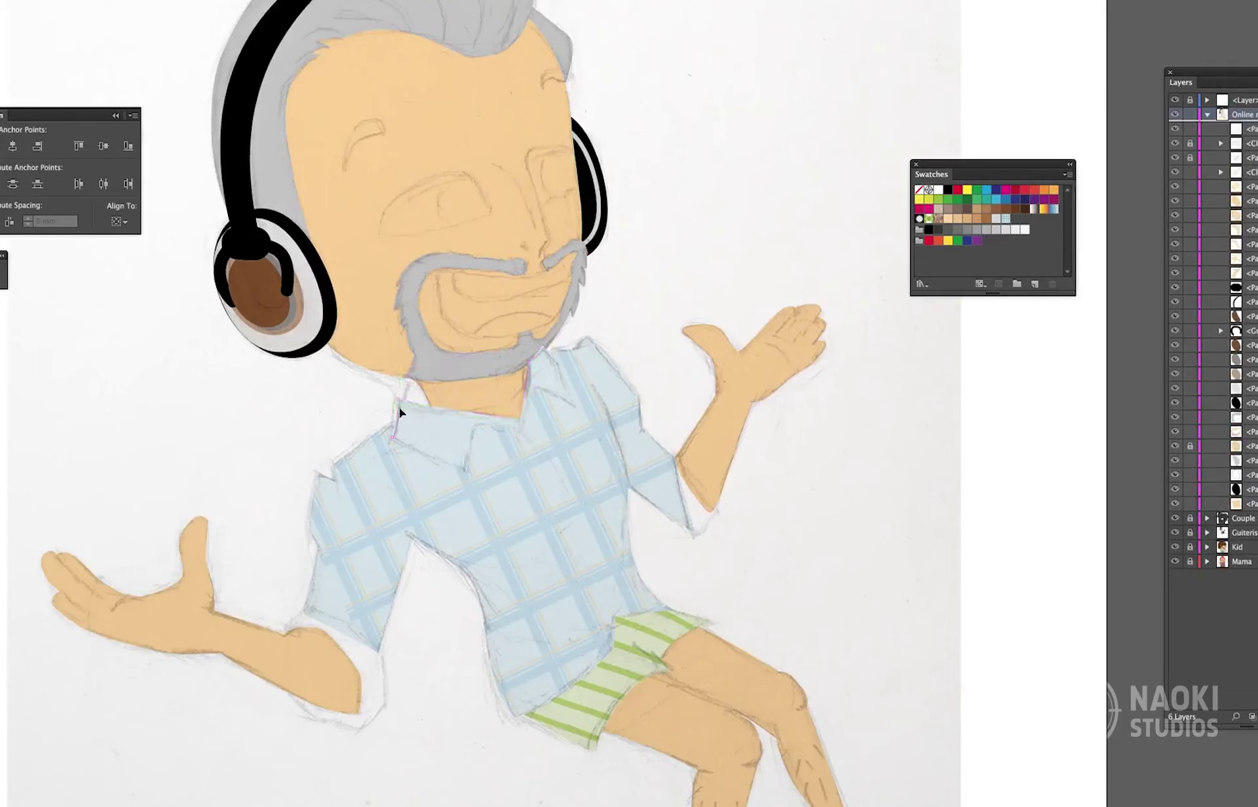
pyautogui.hotkey('ctrl', 'shift', 'w')
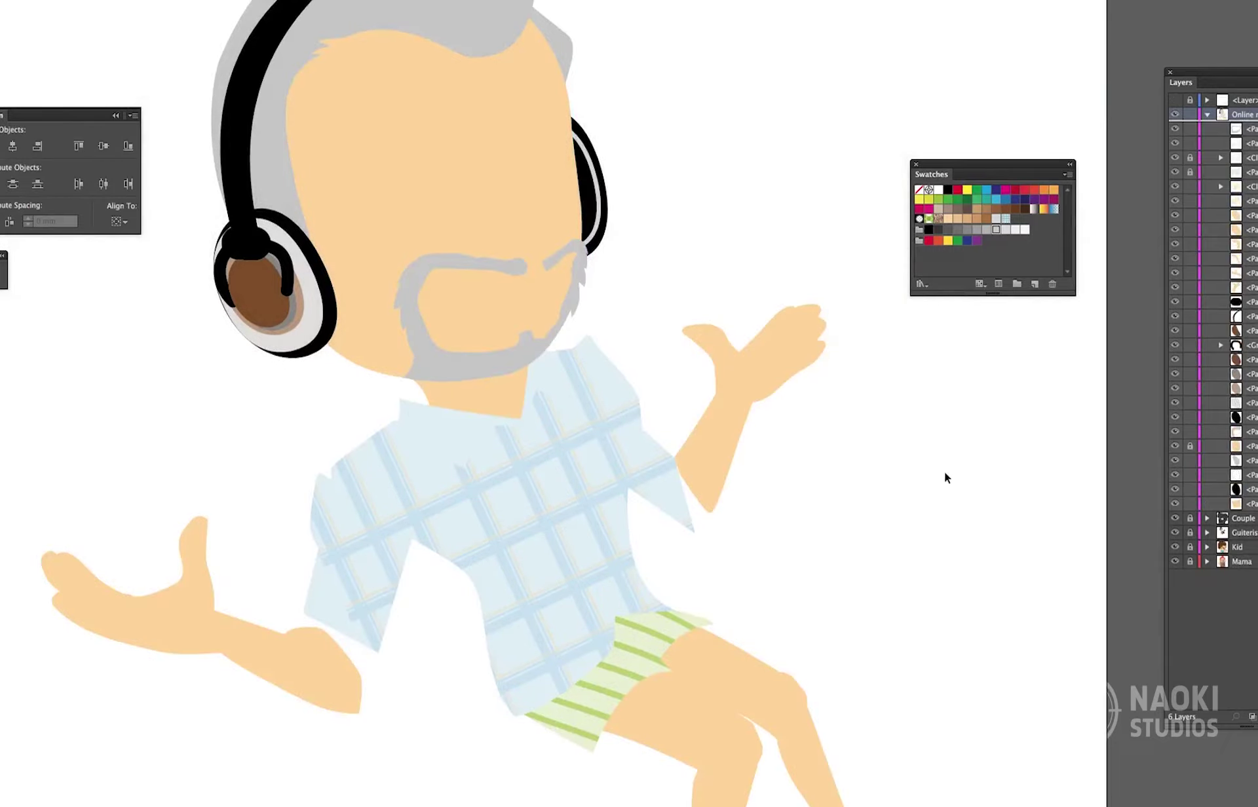
# - Try a copy of the plaid grid over the shirt, undo it, and save the file
pyautogui.moveTo(1006, 218); pyautogui.dragTo(645, 383)
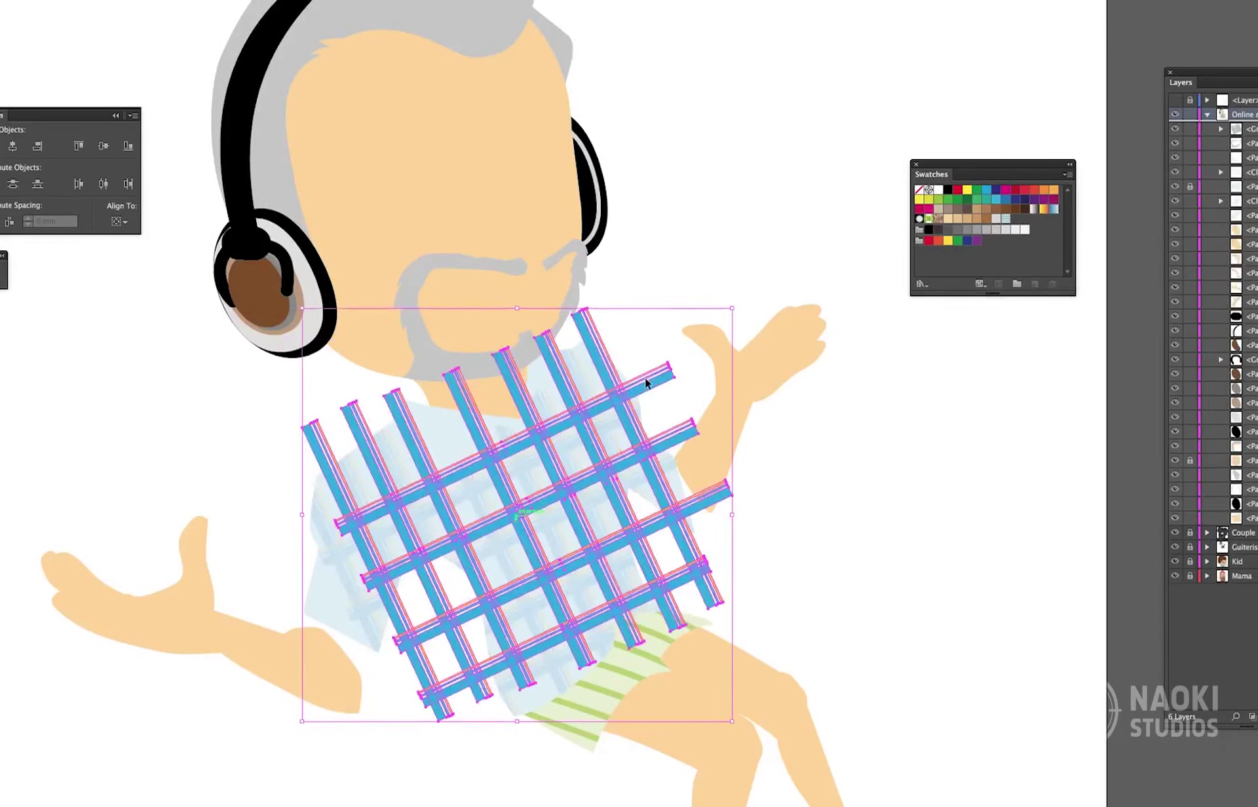
pyautogui.hotkey('ctrl', 'z')
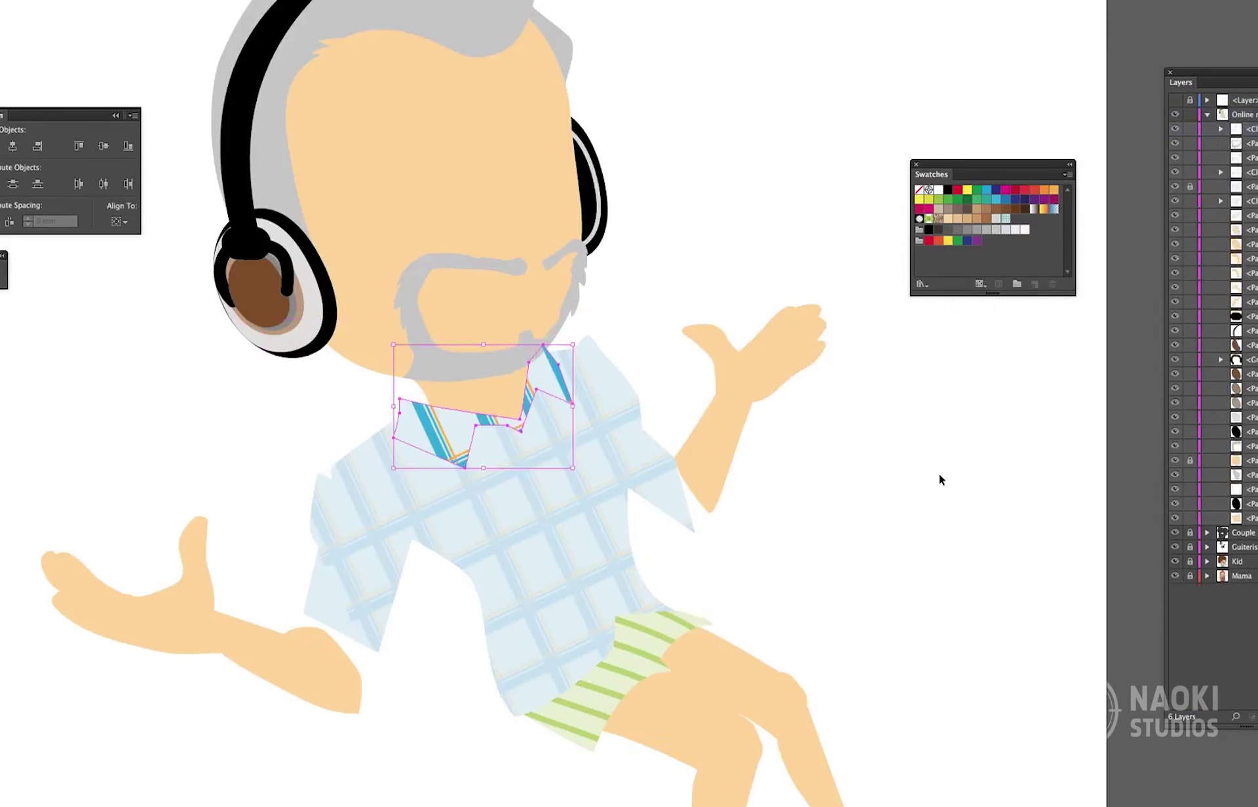
pyautogui.click(859, 547)
pyautogui.hotkey('ctrl', 's')
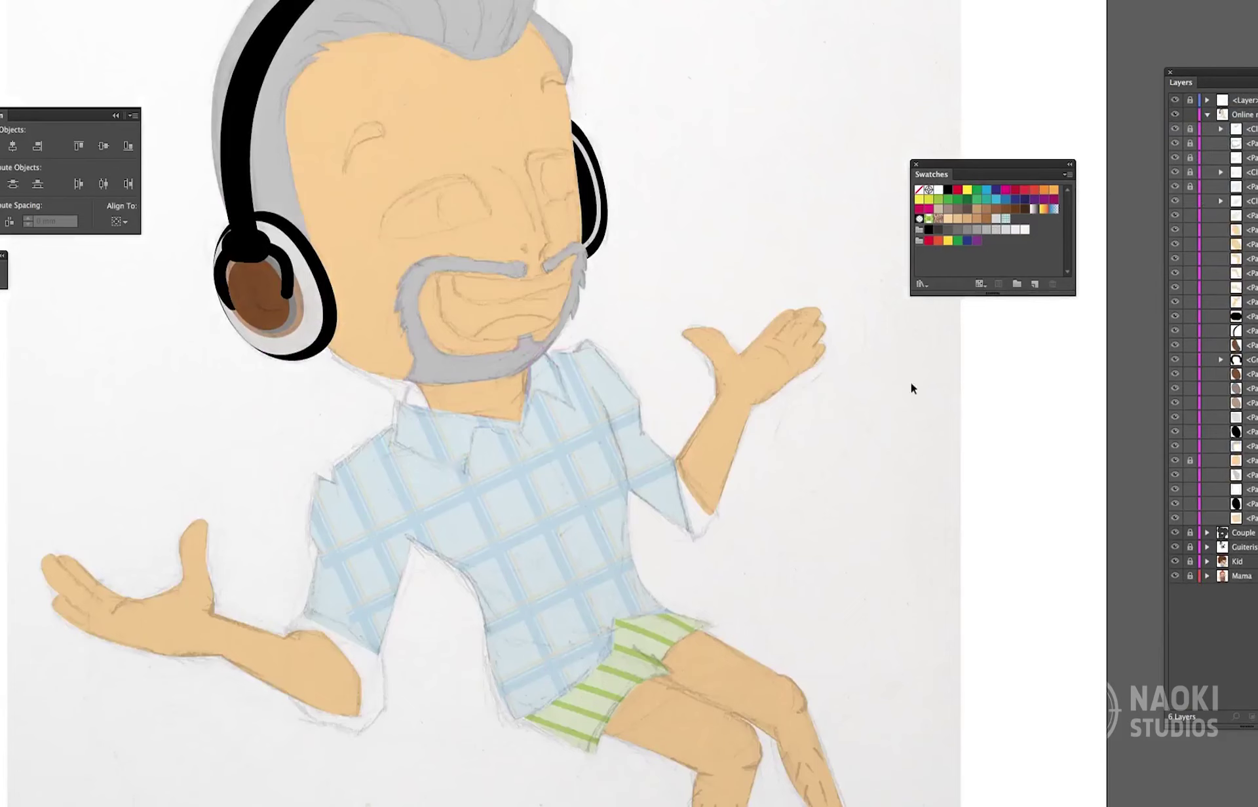
# - Draw the collar piece at the neck behind the neck and hide the sketch layer
pyautogui.scroll(1, 911, 389)
pyautogui.click(414, 472)
pyautogui.click(419, 430)
pyautogui.click(463, 458)
pyautogui.rightClick(446, 475)
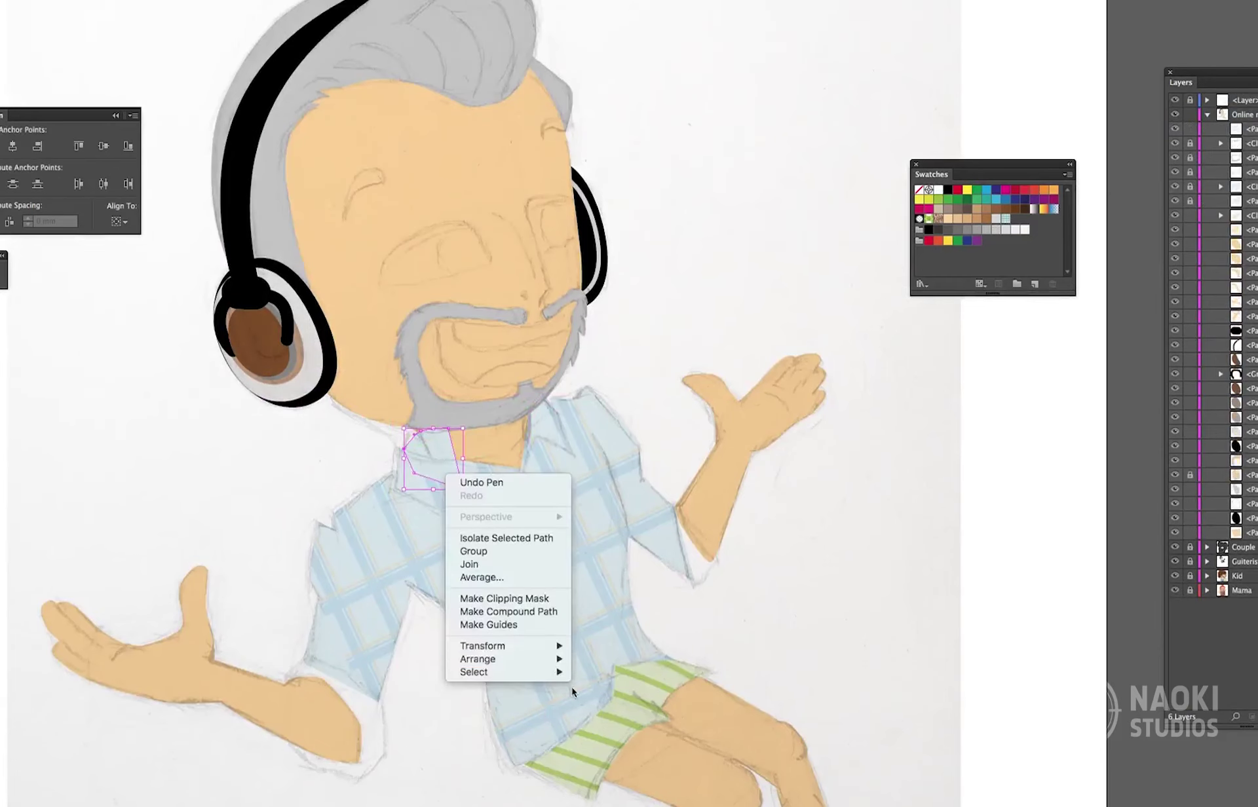
pyautogui.press('Escape')
pyautogui.click(1176, 102)
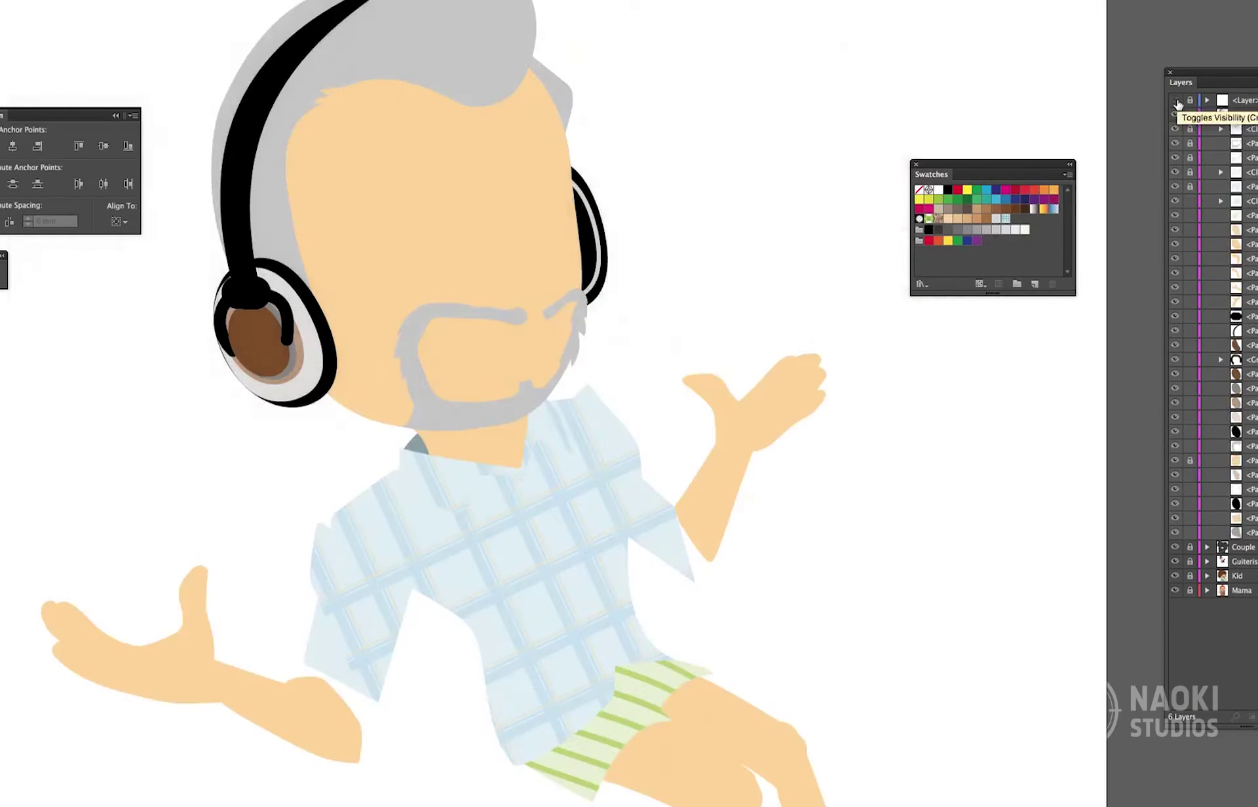
pyautogui.scroll(5, 786, 435)
# - Trace the left eyebrow as a closed curved grey shape
pyautogui.click(284, 615)
pyautogui.click(321, 506)
pyautogui.moveTo(422, 483); pyautogui.dragTo(452, 471)
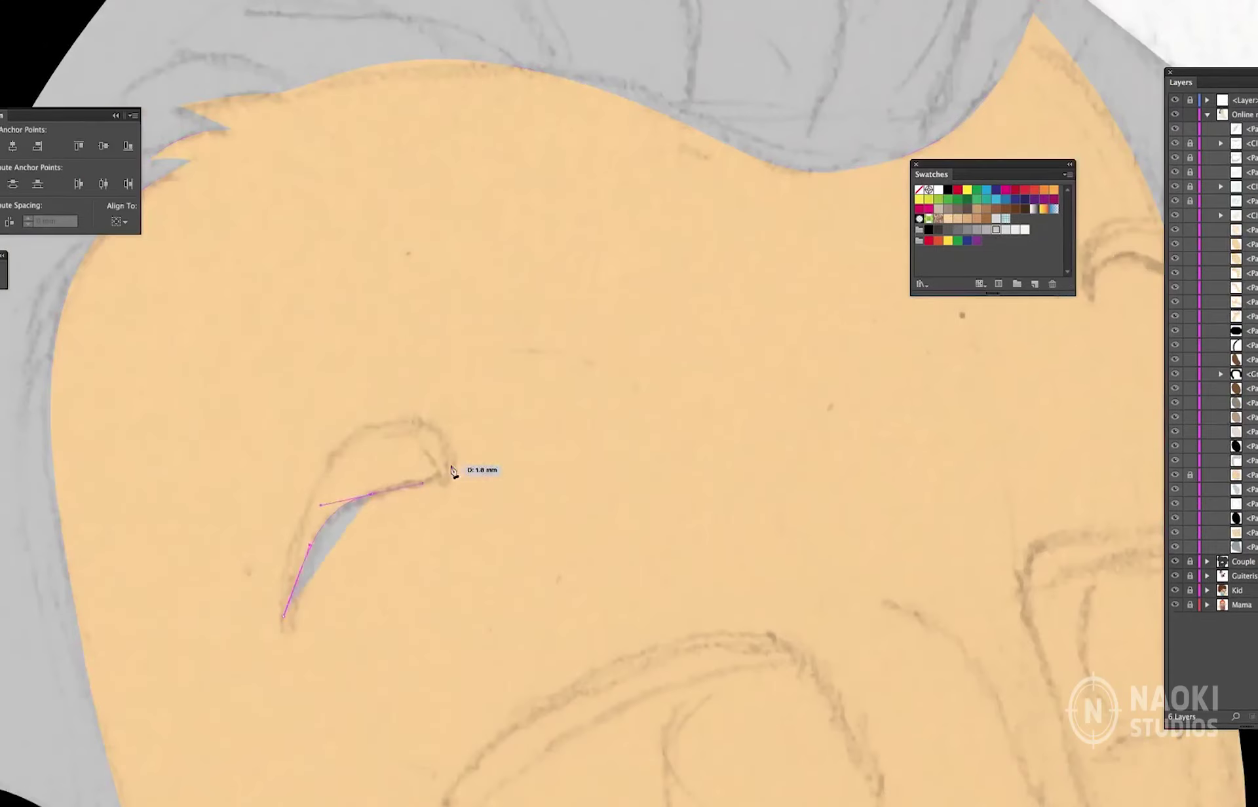
pyautogui.moveTo(373, 422); pyautogui.dragTo(320, 455)
pyautogui.moveTo(284, 613); pyautogui.dragTo(283, 633)
pyautogui.moveTo(306, 685); pyautogui.dragTo(306, 693)
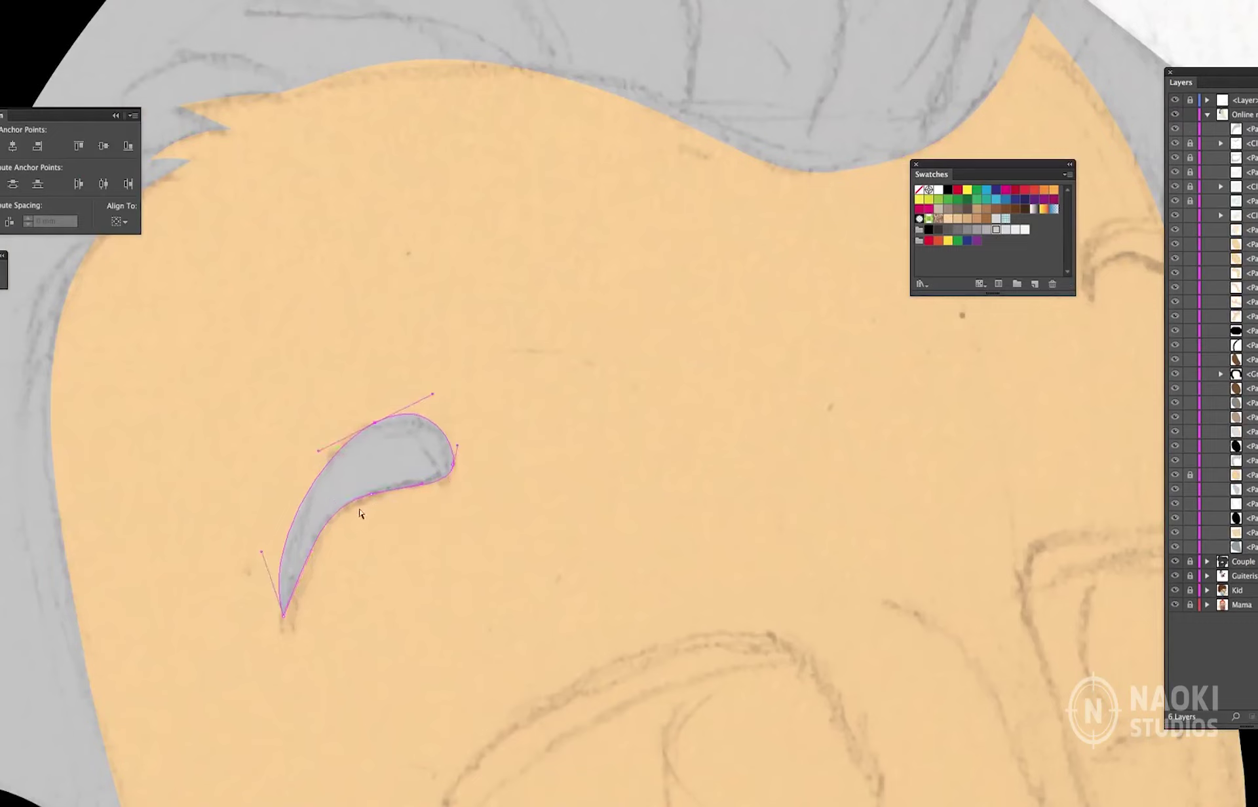
# - Trace the right eyebrow as a closed curved grey shape
pyautogui.hscroll(5, 500, 479)
pyautogui.click(725, 298)
pyautogui.click(768, 254)
pyautogui.click(819, 271)
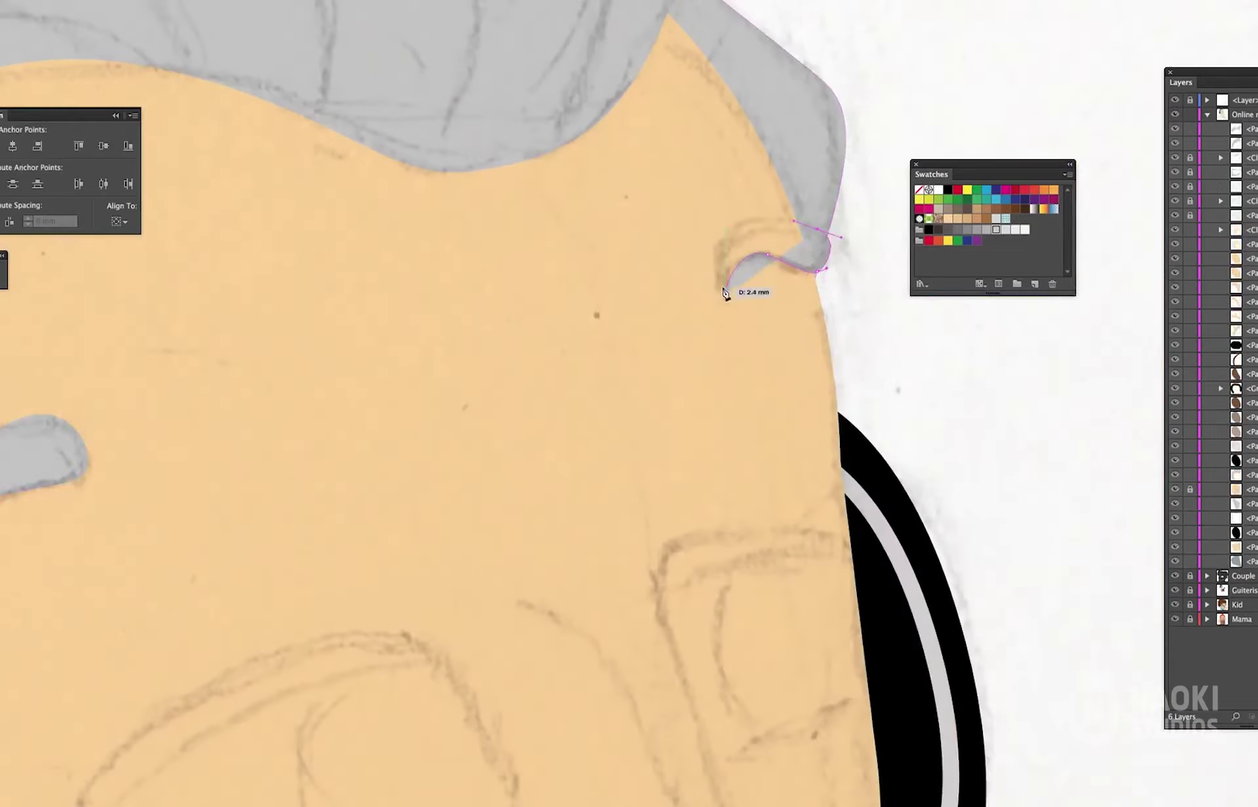
pyautogui.moveTo(724, 292); pyautogui.dragTo(718, 382)
pyautogui.hscroll(-3, 717, 199)
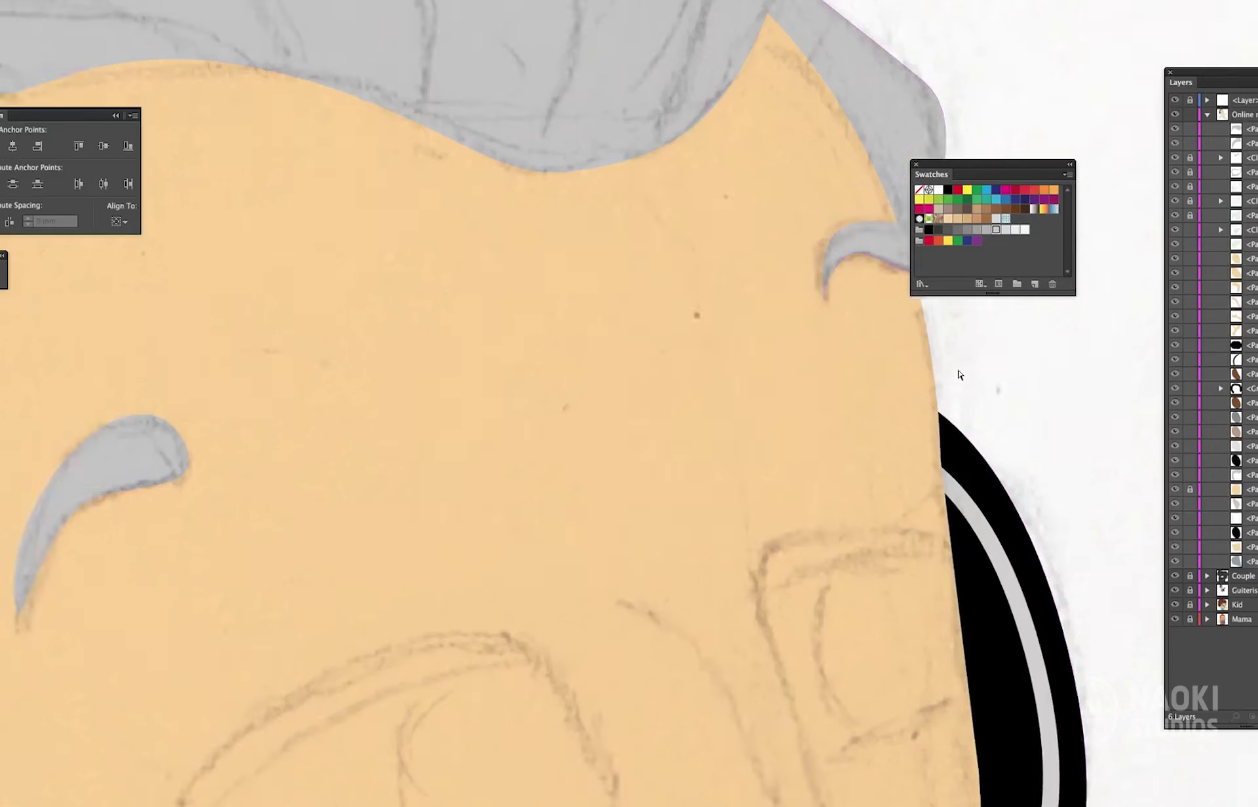
pyautogui.scroll(-10, 917, 281)
# - Draw a white rounded shape over the left eye, reshape it to the sketch, and rotate it
pyautogui.scroll(-5, 917, 282)
pyautogui.moveTo(146, 413); pyautogui.dragTo(618, 631)
pyautogui.moveTo(144, 636); pyautogui.dragTo(282, 662)
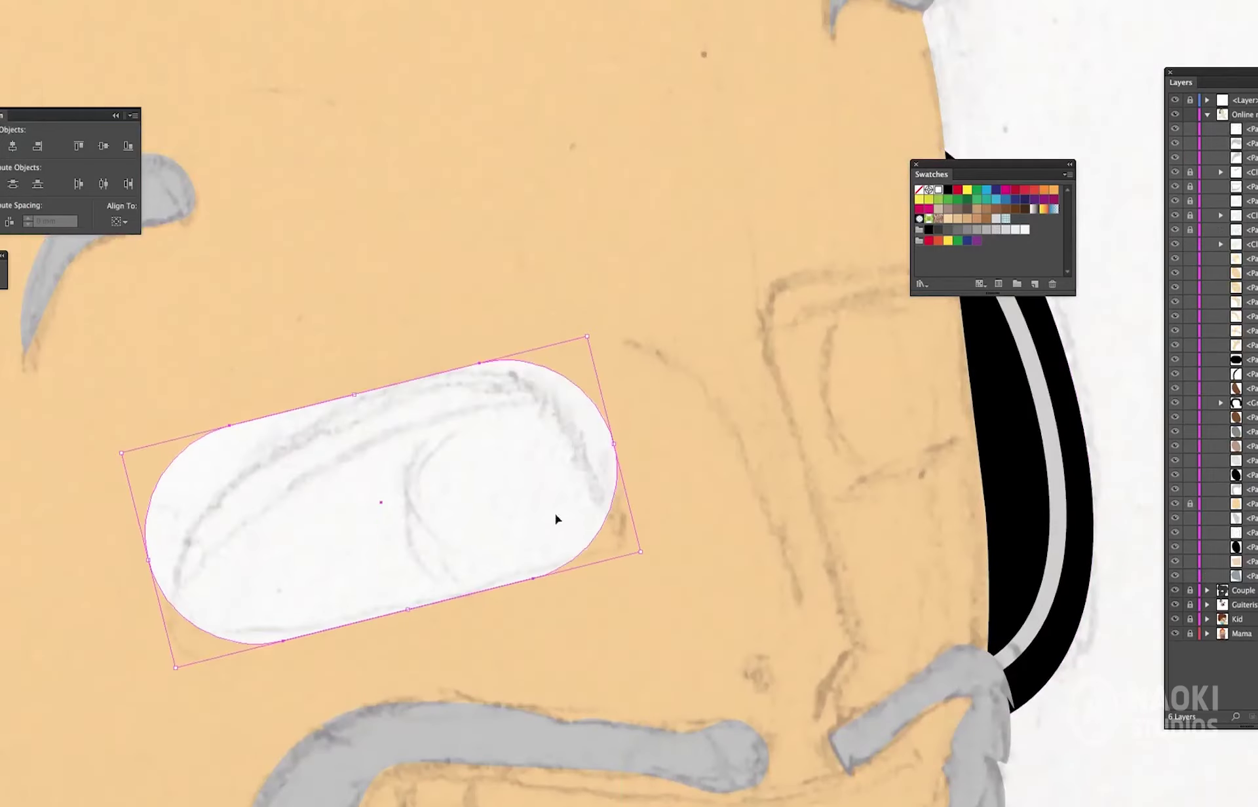
pyautogui.moveTo(151, 570); pyautogui.dragTo(200, 641)
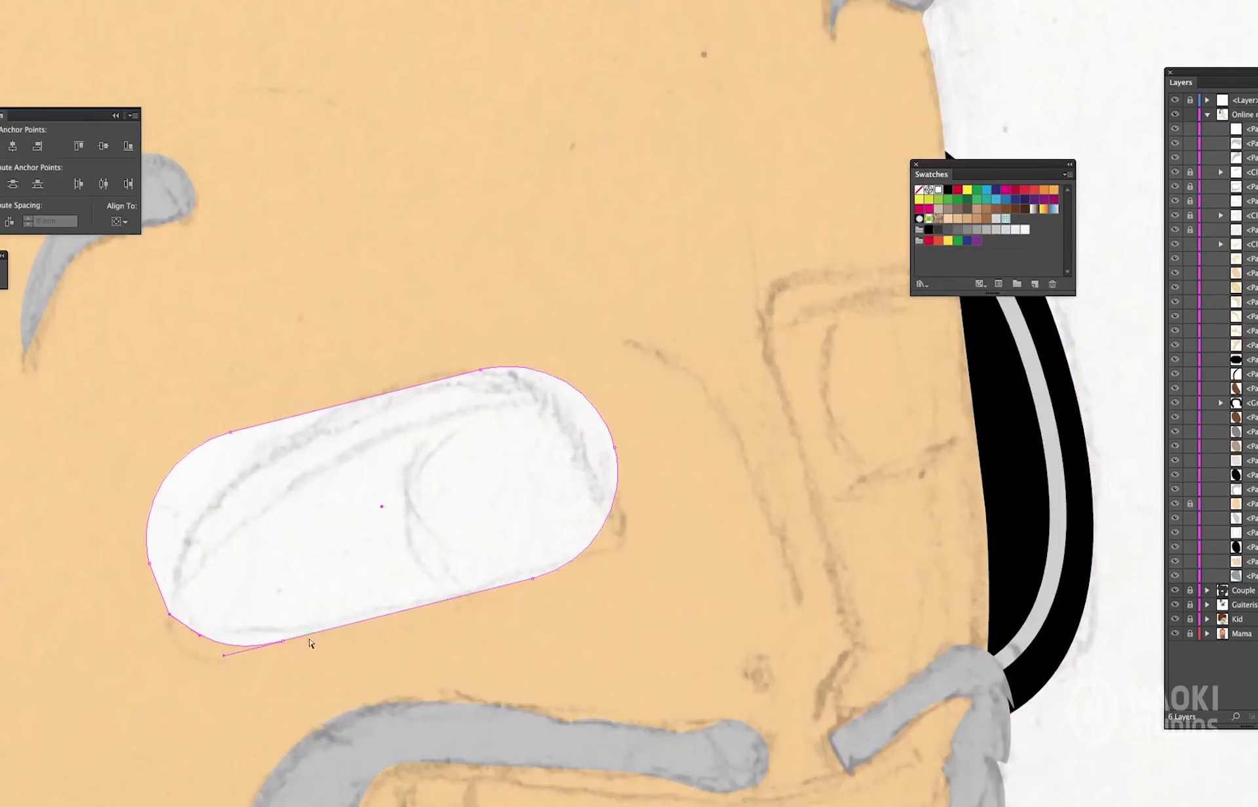
pyautogui.moveTo(154, 504); pyautogui.dragTo(314, 426)
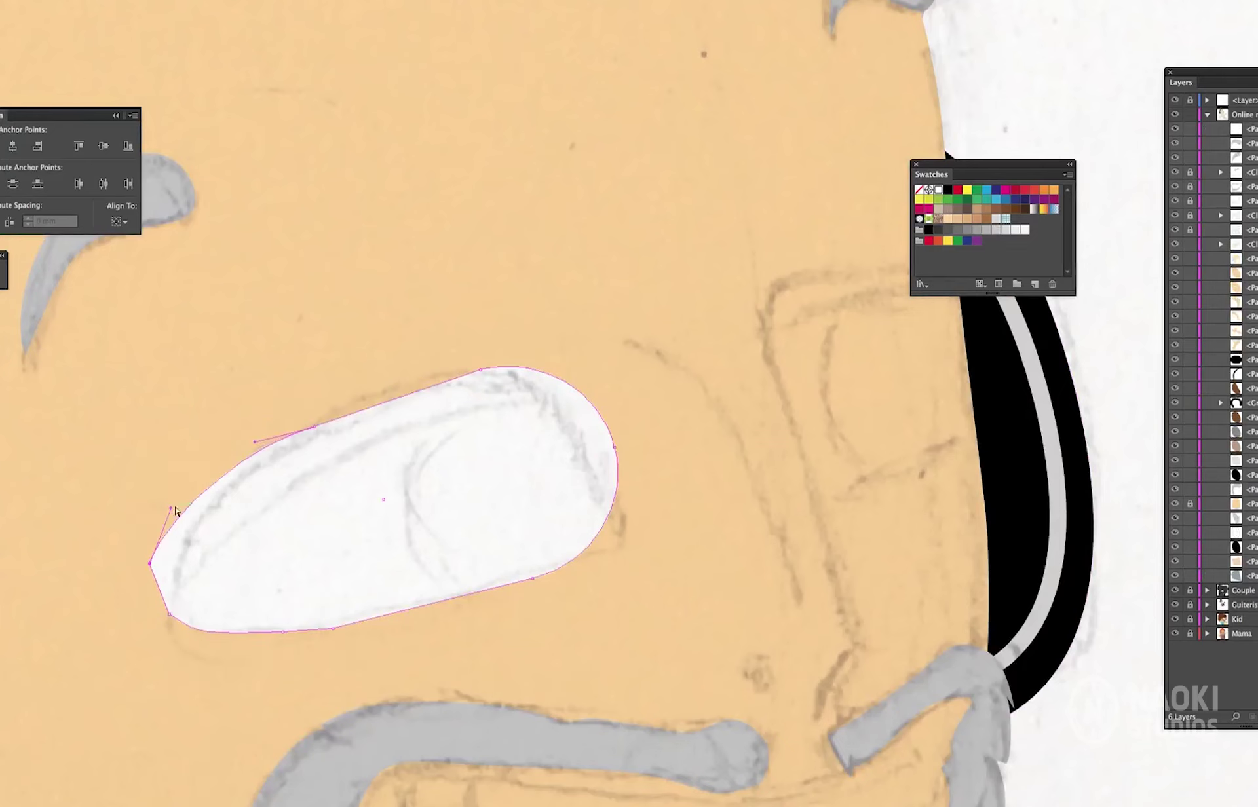
pyautogui.moveTo(168, 575); pyautogui.dragTo(171, 617)
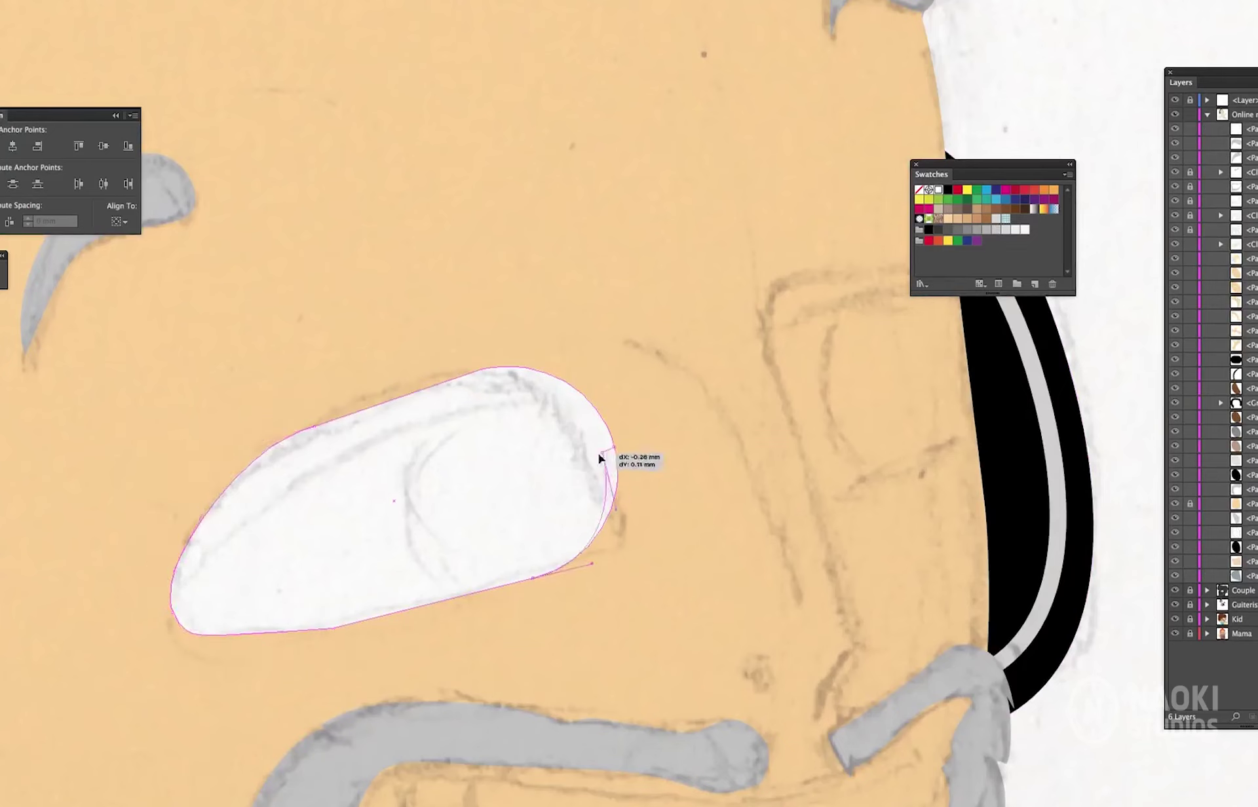
pyautogui.moveTo(599, 459); pyautogui.dragTo(586, 450)
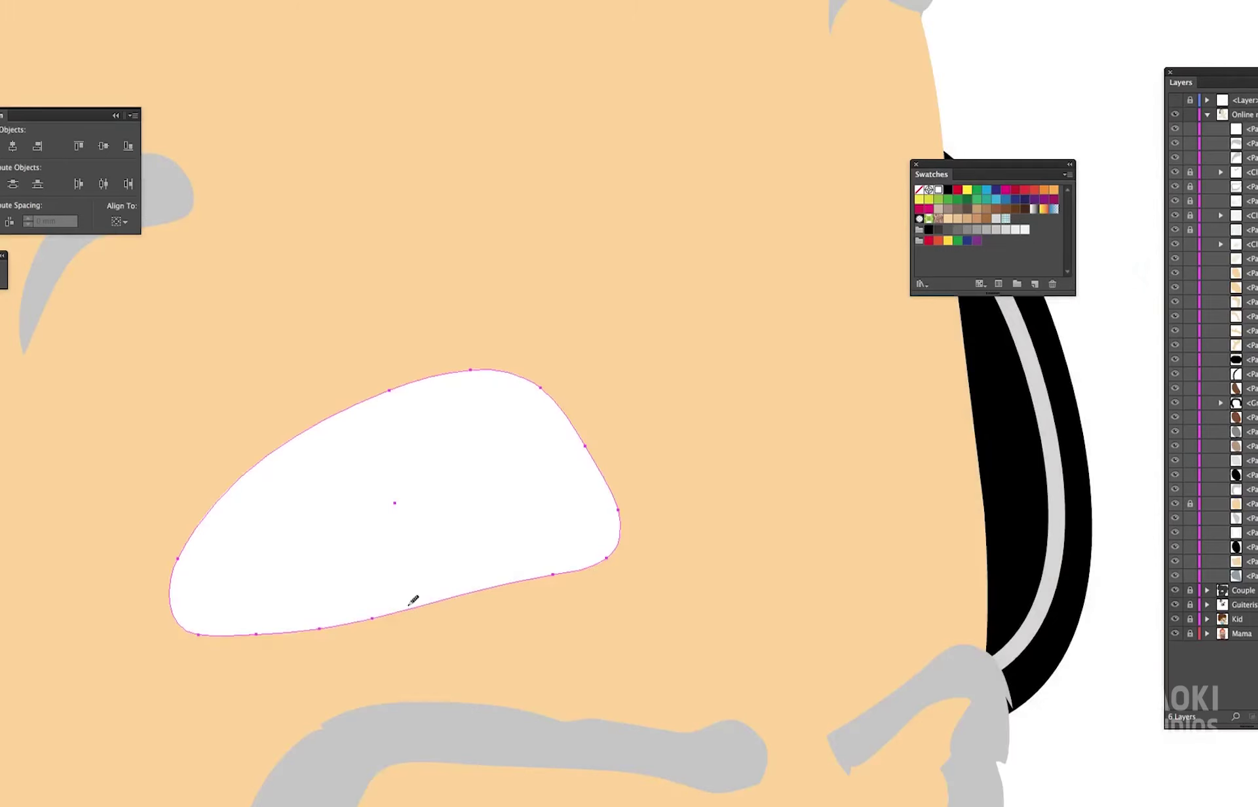
pyautogui.hscroll(5, 446, 308)
pyautogui.press('v')
pyautogui.moveTo(430, 508); pyautogui.dragTo(882, 705)
# - Copy the eye shape to the other eye and reshape its anchors to fit
pyautogui.moveTo(262, 498); pyautogui.dragTo(983, 323)
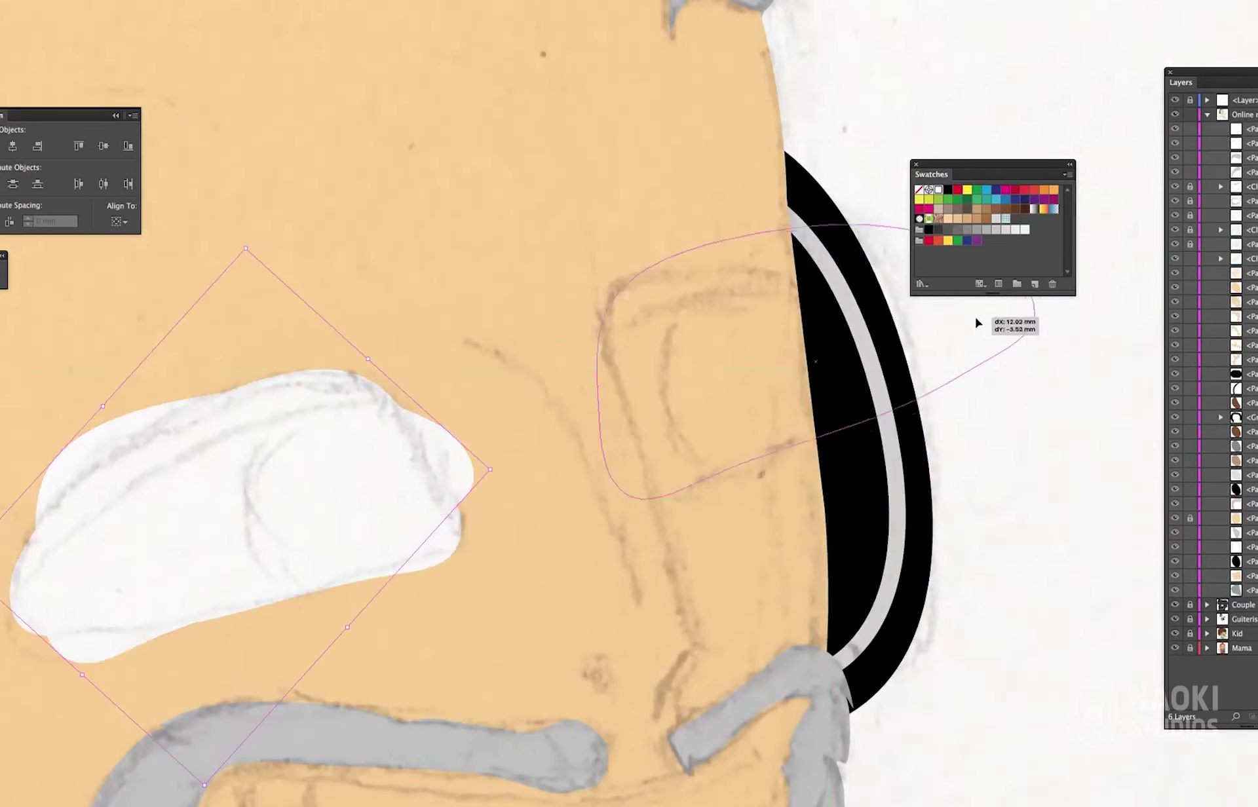
pyautogui.hscroll(5, 982, 393)
pyautogui.press('a')
pyautogui.moveTo(822, 281); pyautogui.dragTo(644, 252)
pyautogui.moveTo(681, 427); pyautogui.dragTo(696, 422)
pyautogui.moveTo(451, 470); pyautogui.dragTo(456, 502)
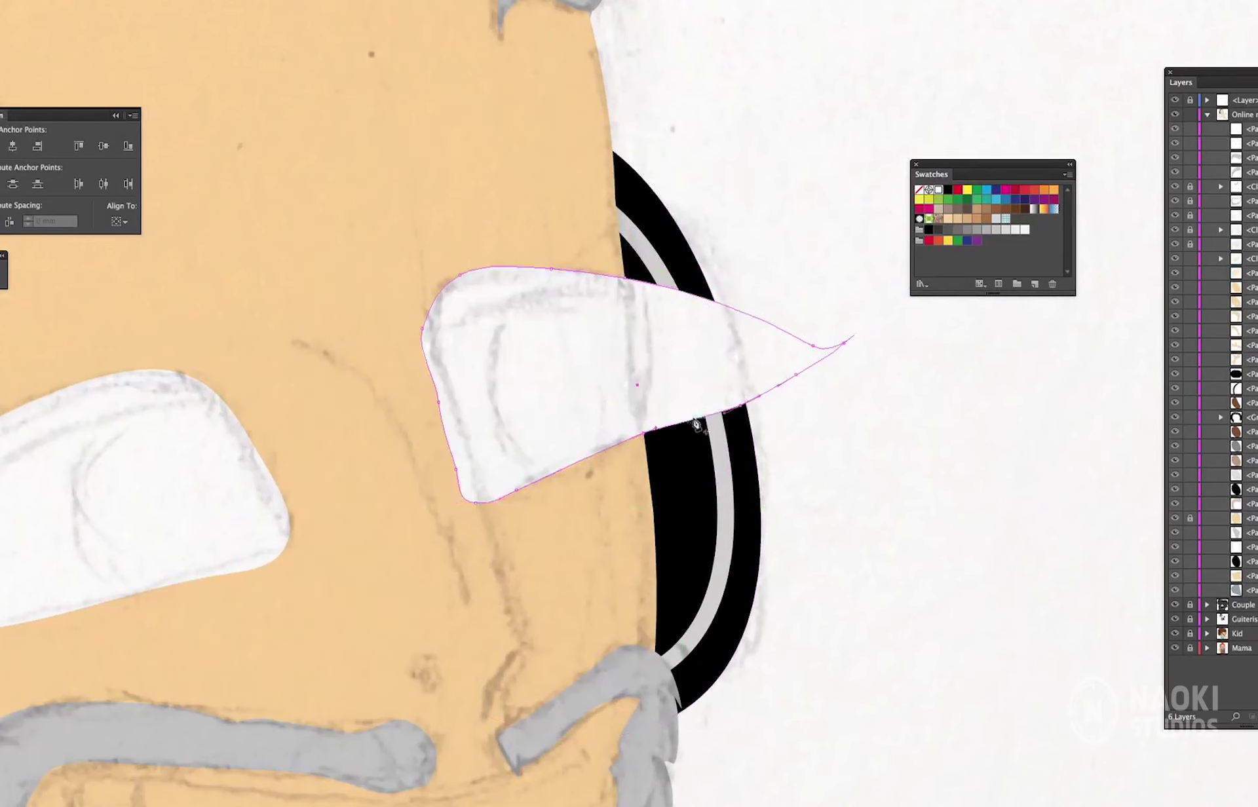
pyautogui.hotkey('ctrl', 'z')
pyautogui.moveTo(692, 293); pyautogui.dragTo(643, 415)
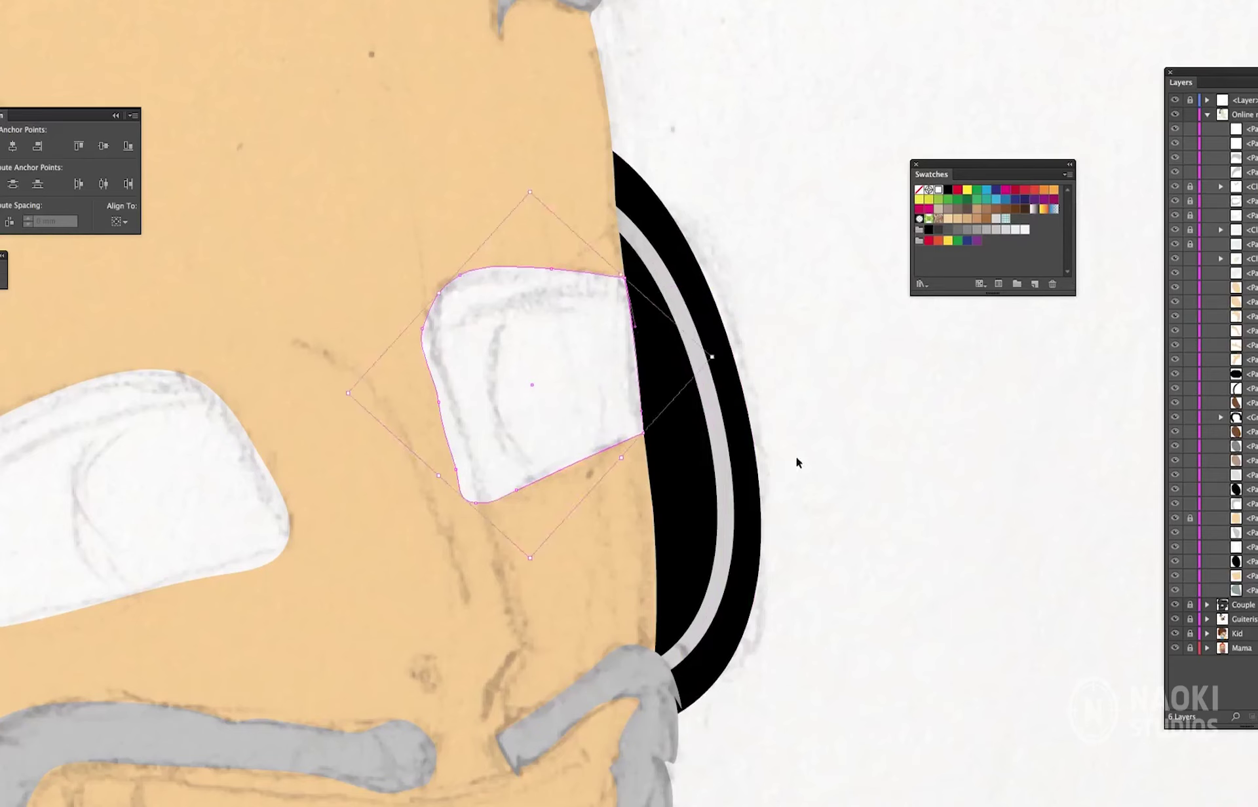
pyautogui.hscroll(-10, 813, 457)
# - Fill the left eye shape with tan and delete its lower and right-side anchors
pyautogui.click(589, 492)
pyautogui.click(967, 218)
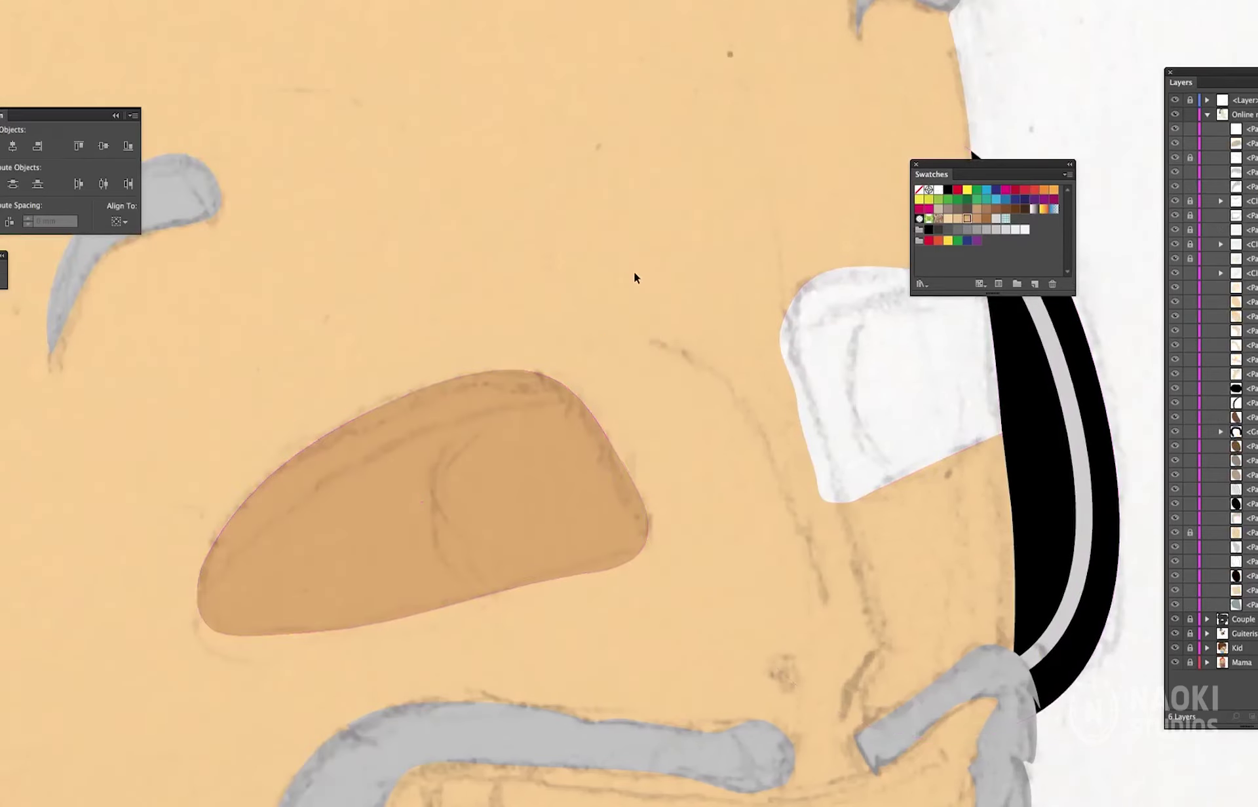
pyautogui.press('p')
pyautogui.click(230, 634)
pyautogui.click(393, 612)
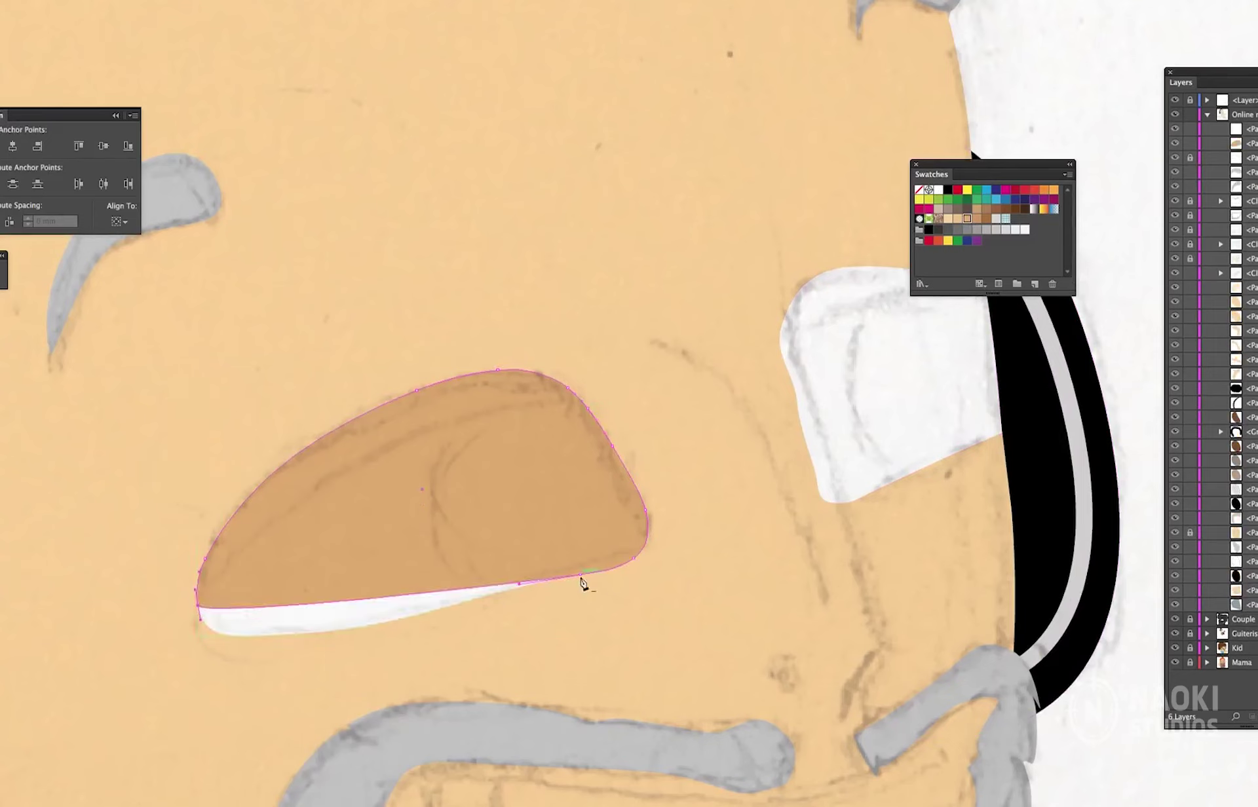
pyautogui.click(581, 575)
pyautogui.click(612, 447)
# - Reshape the tan shape into a curved eyelid crescent over the eye
pyautogui.click(198, 604)
pyautogui.moveTo(392, 507); pyautogui.dragTo(383, 454)
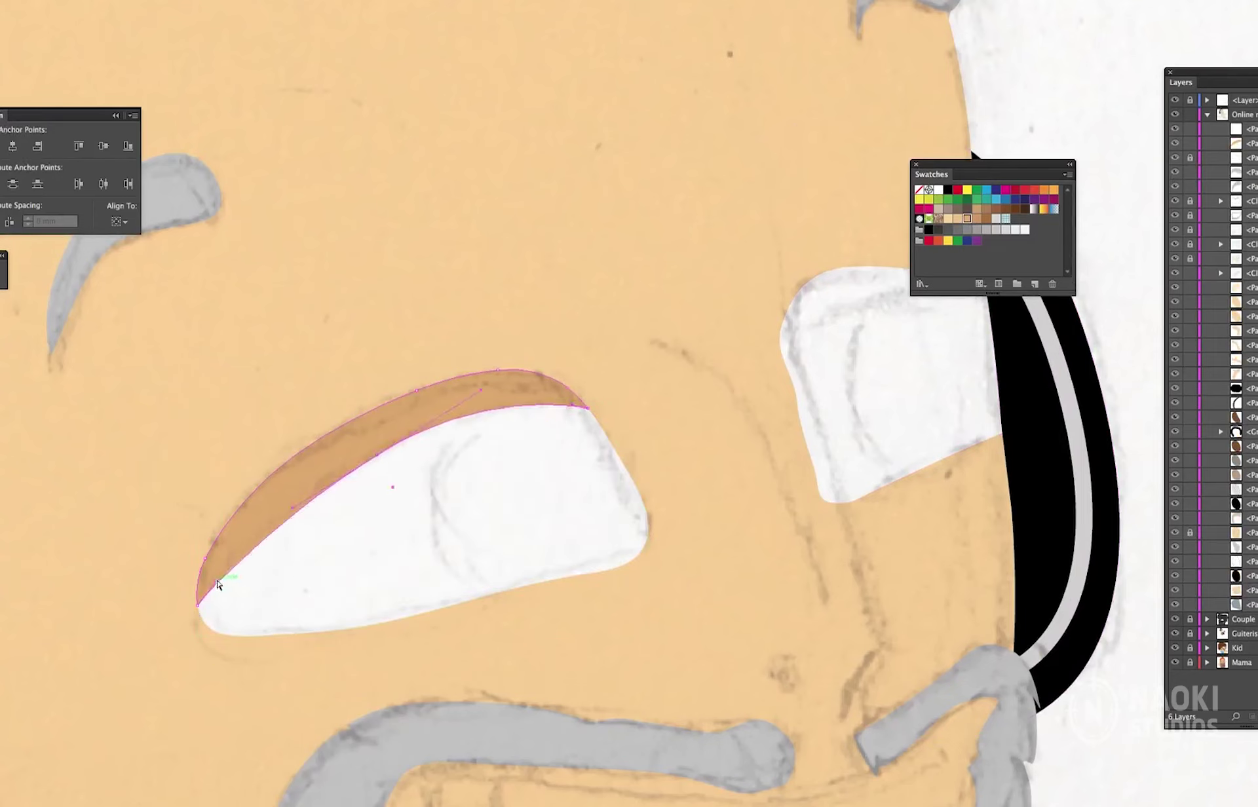
pyautogui.moveTo(467, 499); pyautogui.dragTo(380, 454)
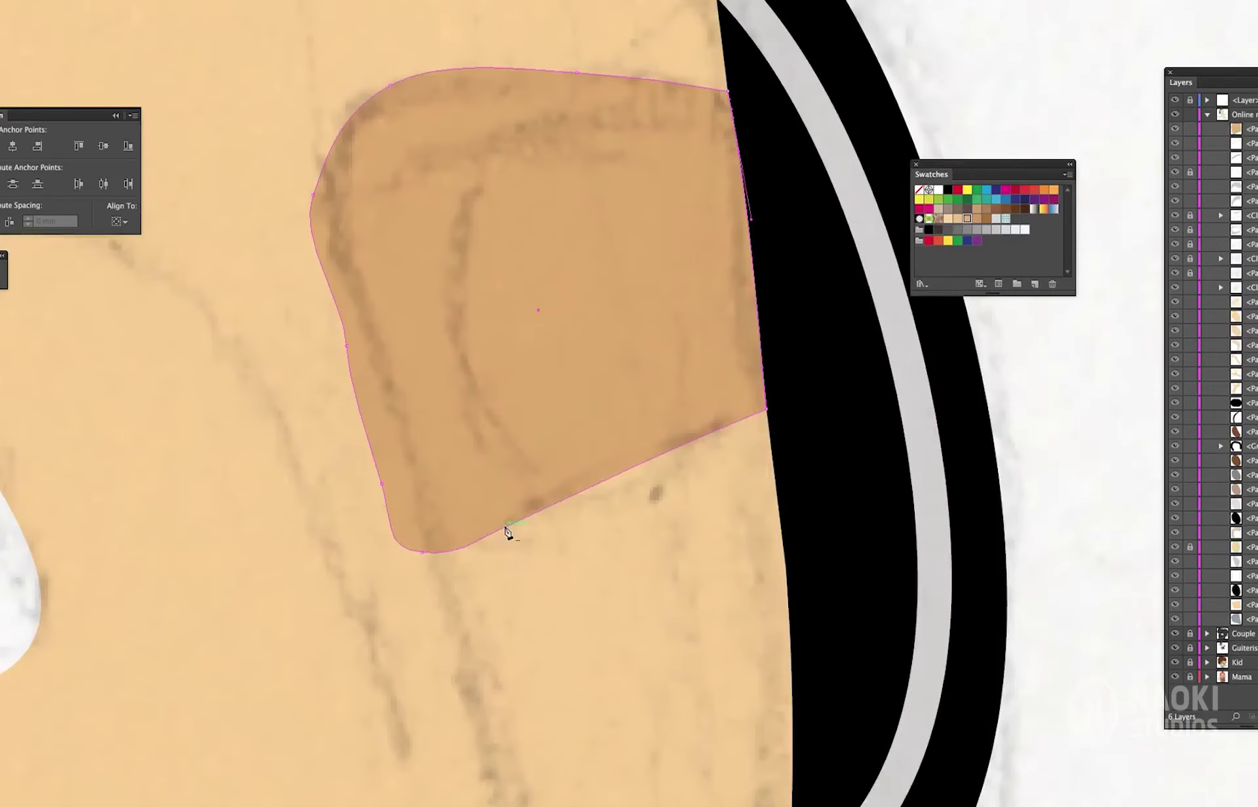
pyautogui.hotkey('ctrl', 'z')
pyautogui.moveTo(731, 110); pyautogui.dragTo(635, 90)
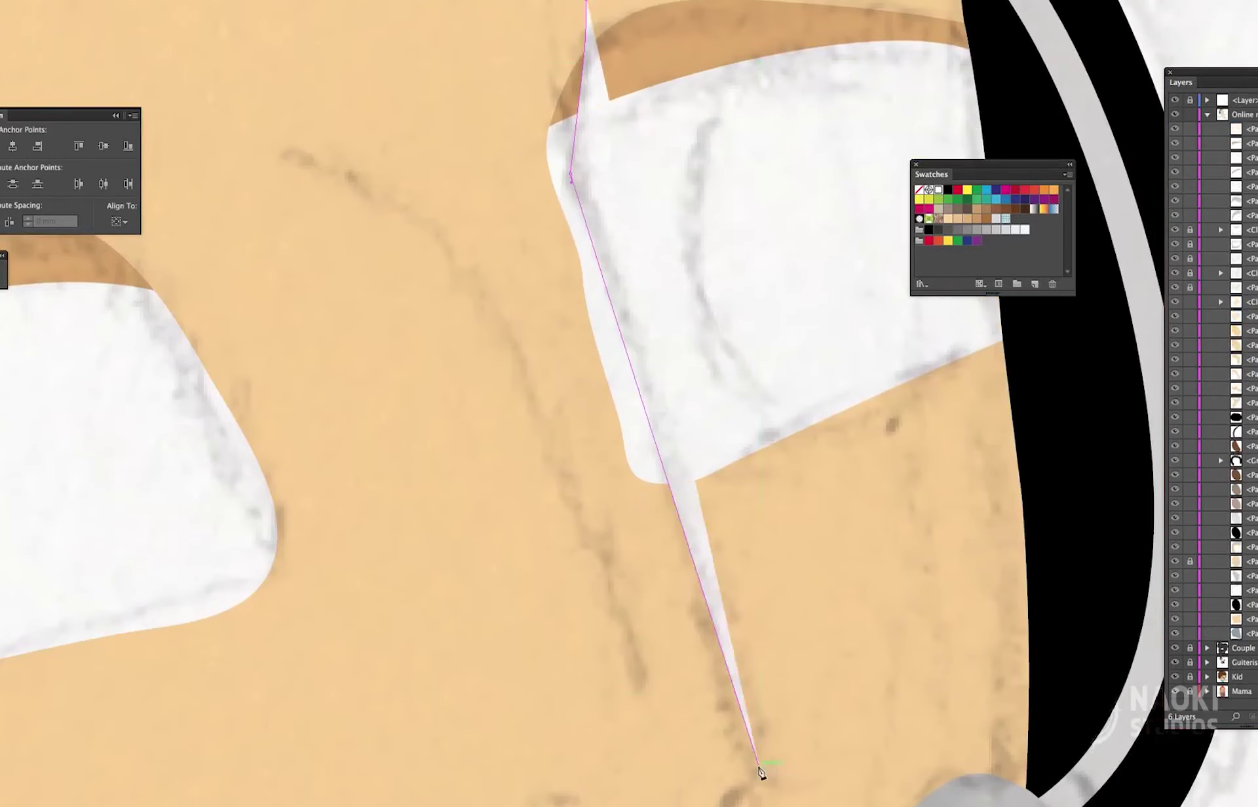
# - Outline the other eye's white and add the brown lid crescent to the selection
pyautogui.click(759, 767)
pyautogui.click(585, 4)
pyautogui.click(792, 360)
pyautogui.click(485, 72)
pyautogui.keyDown('shift'); pyautogui.click(760, 62); pyautogui.keyUp('shift')
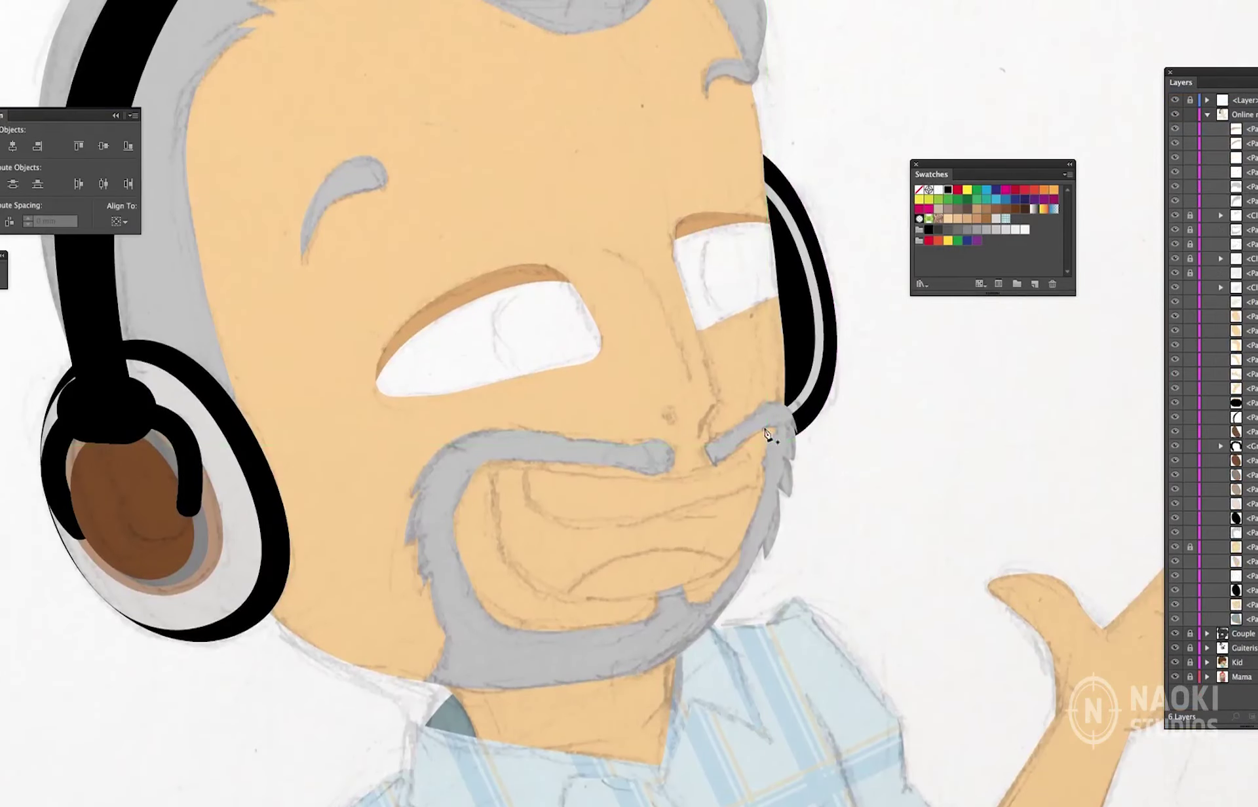
# - Outline the open mouth over the sketch, fill it black, and round its curves
pyautogui.click(765, 428)
pyautogui.click(715, 465)
pyautogui.click(585, 474)
pyautogui.click(500, 469)
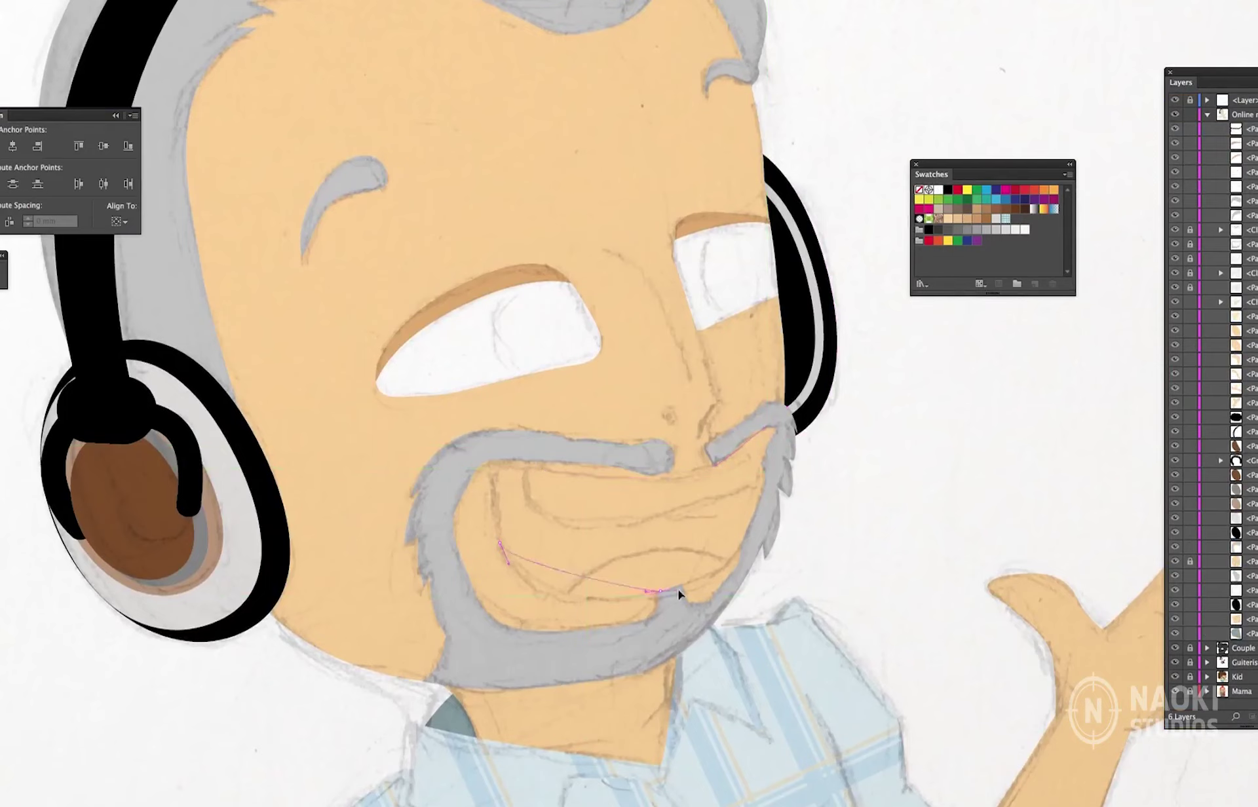
pyautogui.hotkey('ctrl', '=')
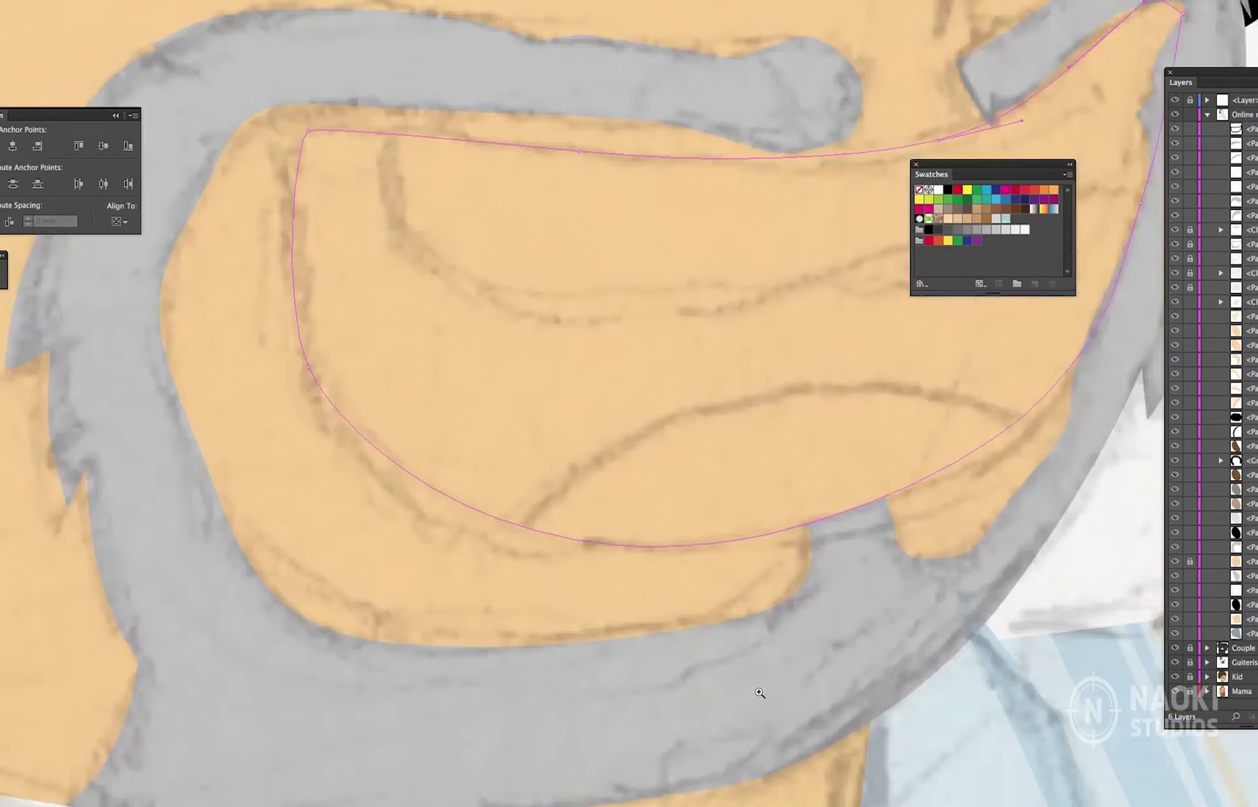
pyautogui.hotkey('ctrl', '=')
pyautogui.moveTo(414, 159); pyautogui.dragTo(438, 148)
pyautogui.hotkey('ctrl', '-')
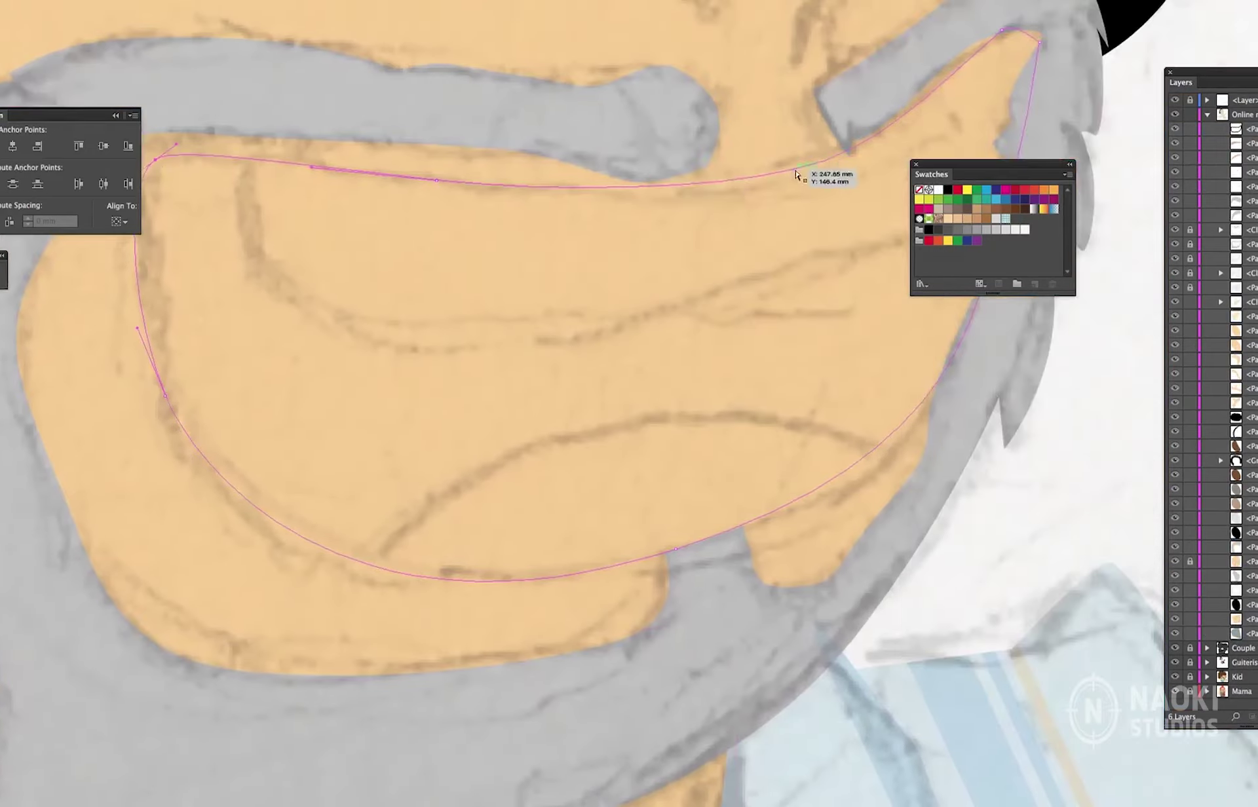
pyautogui.click(928, 229)
pyautogui.moveTo(239, 662)
pyautogui.mouseDown()
pyautogui.moveTo(189, 631)
pyautogui.moveTo(151, 643)
pyautogui.mouseUp()
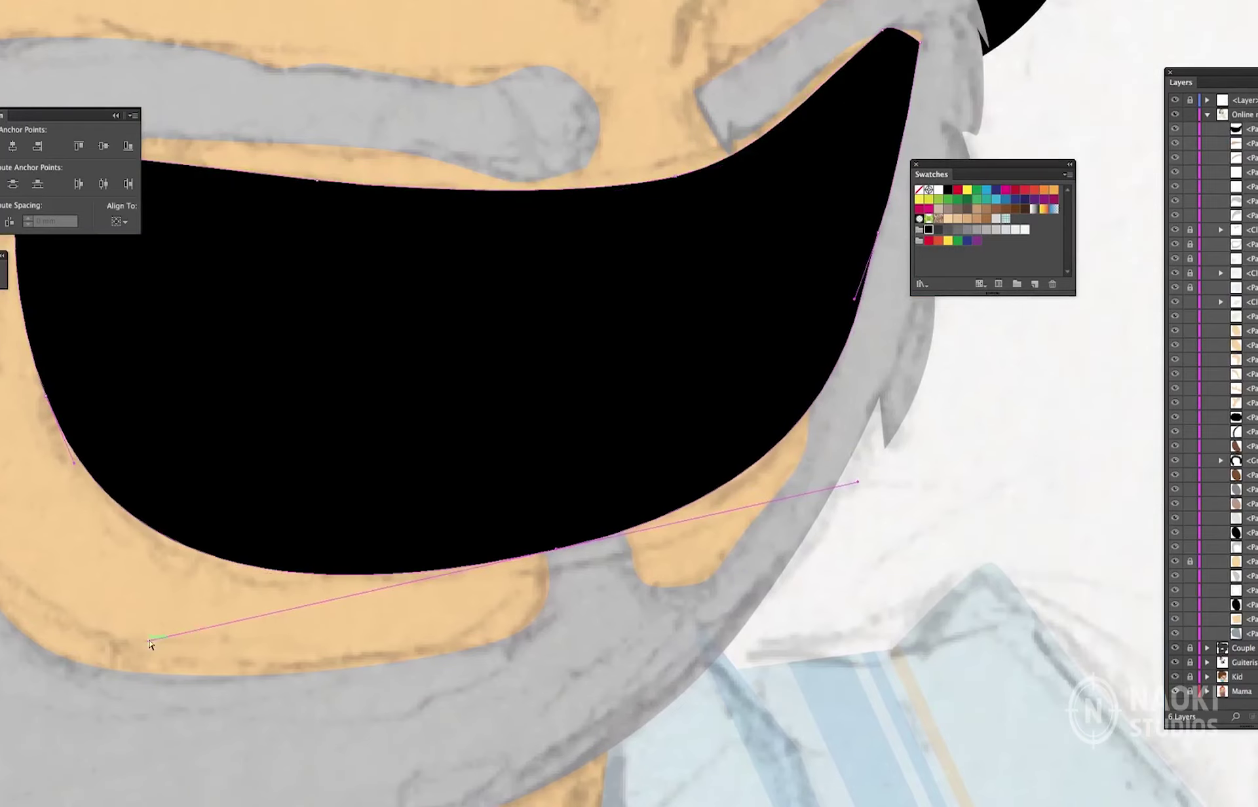
pyautogui.moveTo(941, 48); pyautogui.dragTo(886, 358)
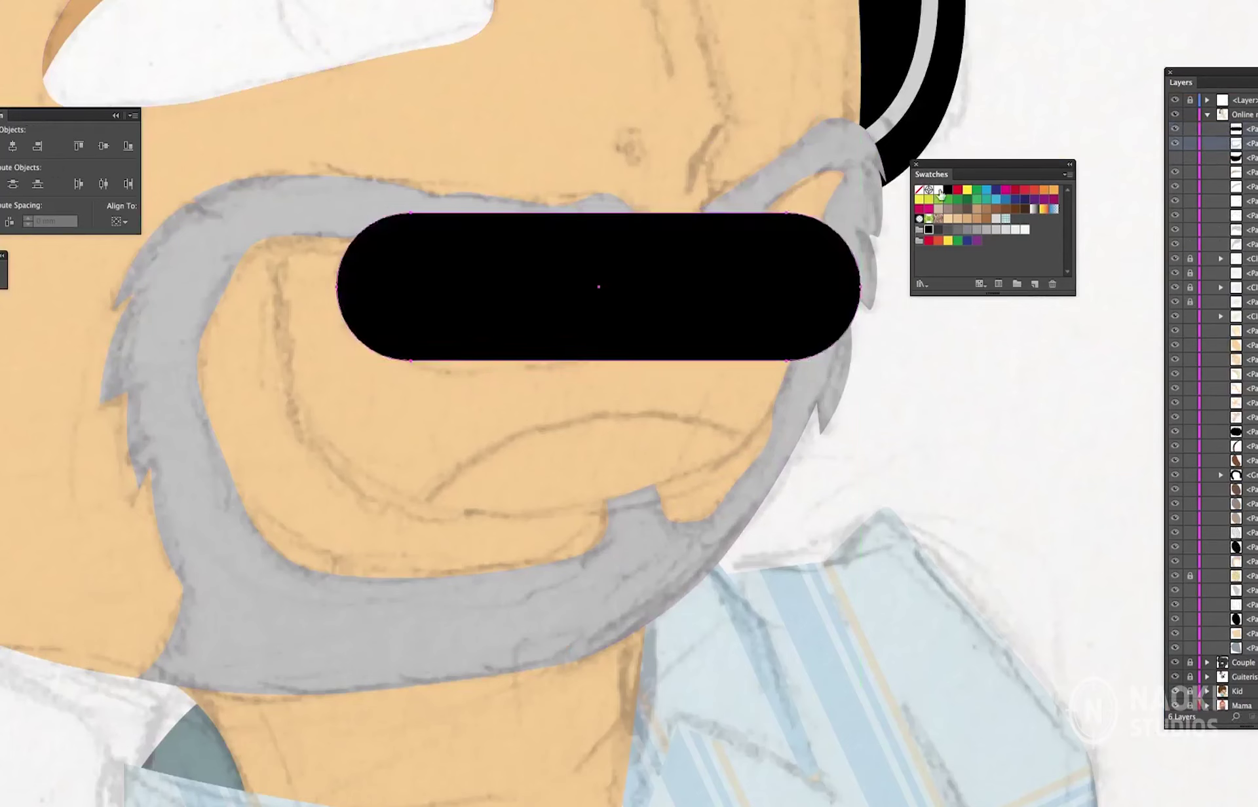
# - Add a white teeth shape rotated about 7 degrees to follow the mouth
pyautogui.click(939, 190)
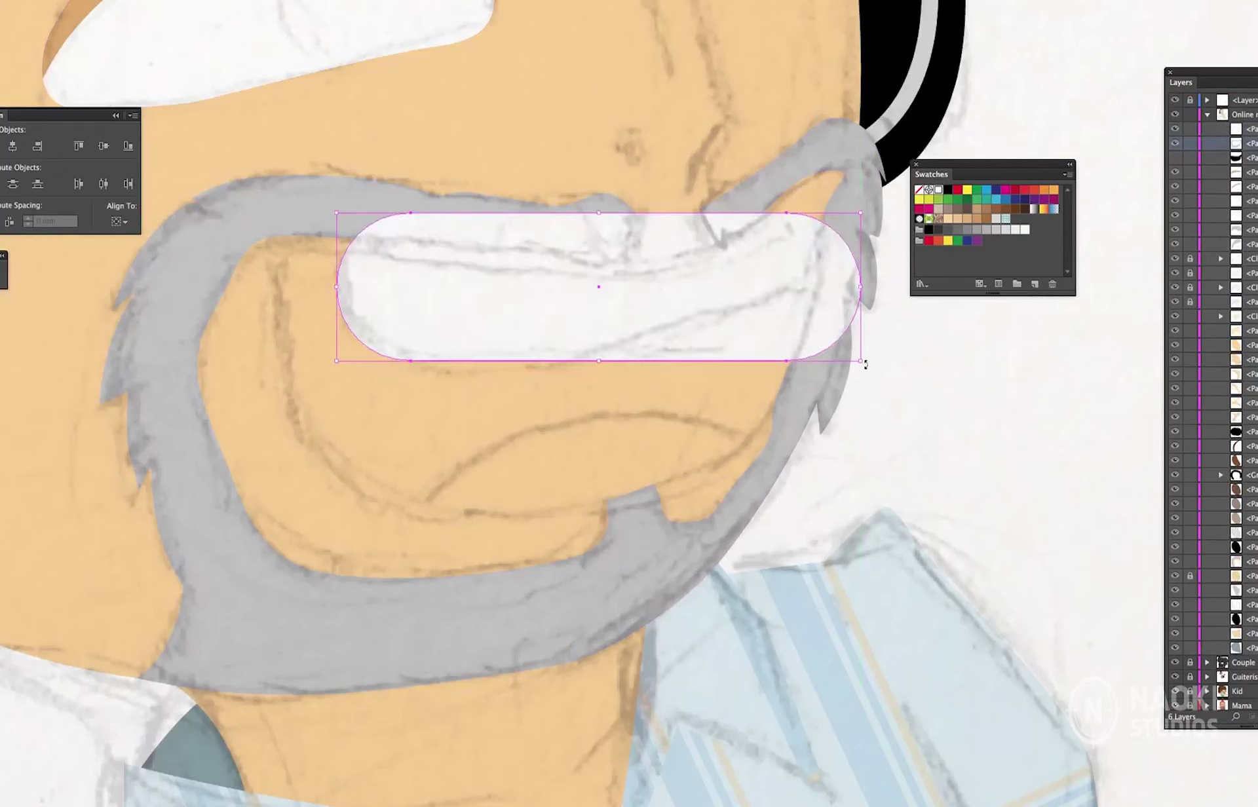
pyautogui.moveTo(862, 362); pyautogui.dragTo(869, 276)
pyautogui.moveTo(428, 360); pyautogui.dragTo(437, 365)
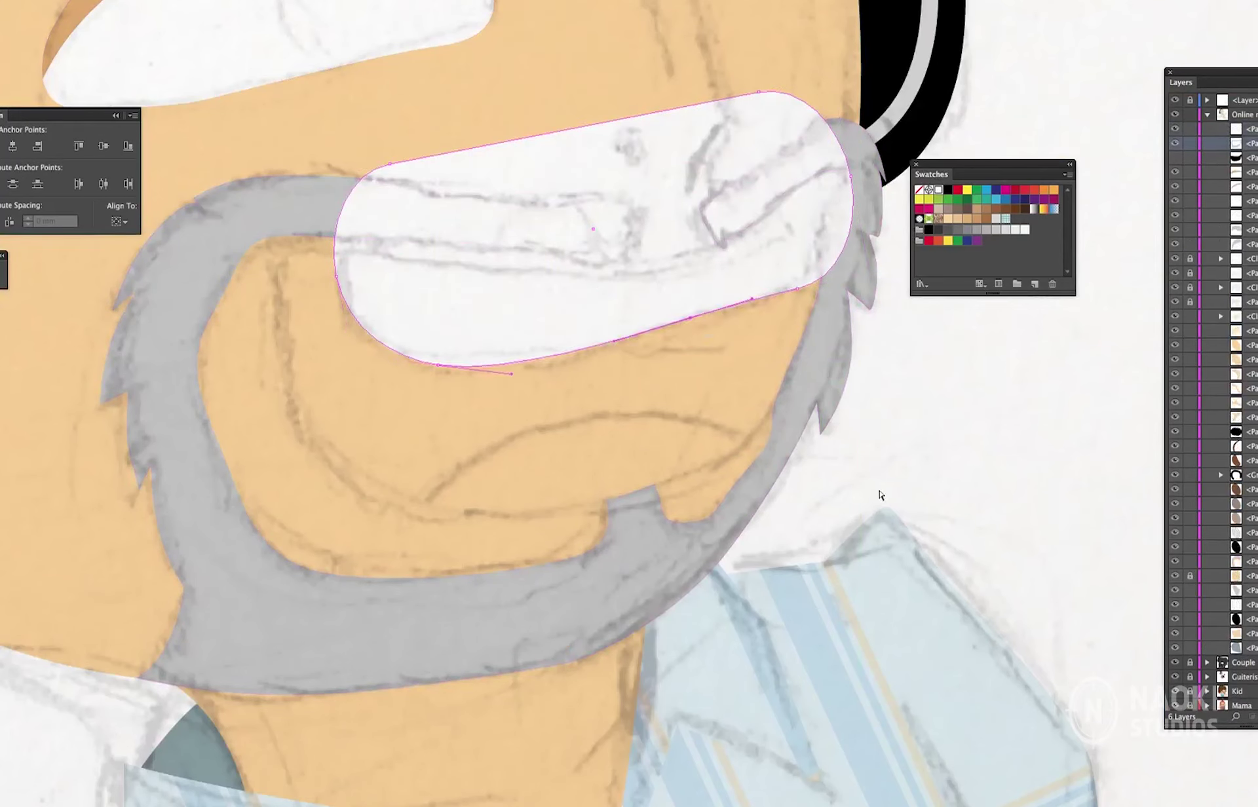
pyautogui.moveTo(819, 693); pyautogui.dragTo(821, 637)
# - Clip the teeth and tongue inside the black mouth, reposition the teeth, and save
pyautogui.click(746, 360)
pyautogui.click(1174, 278)
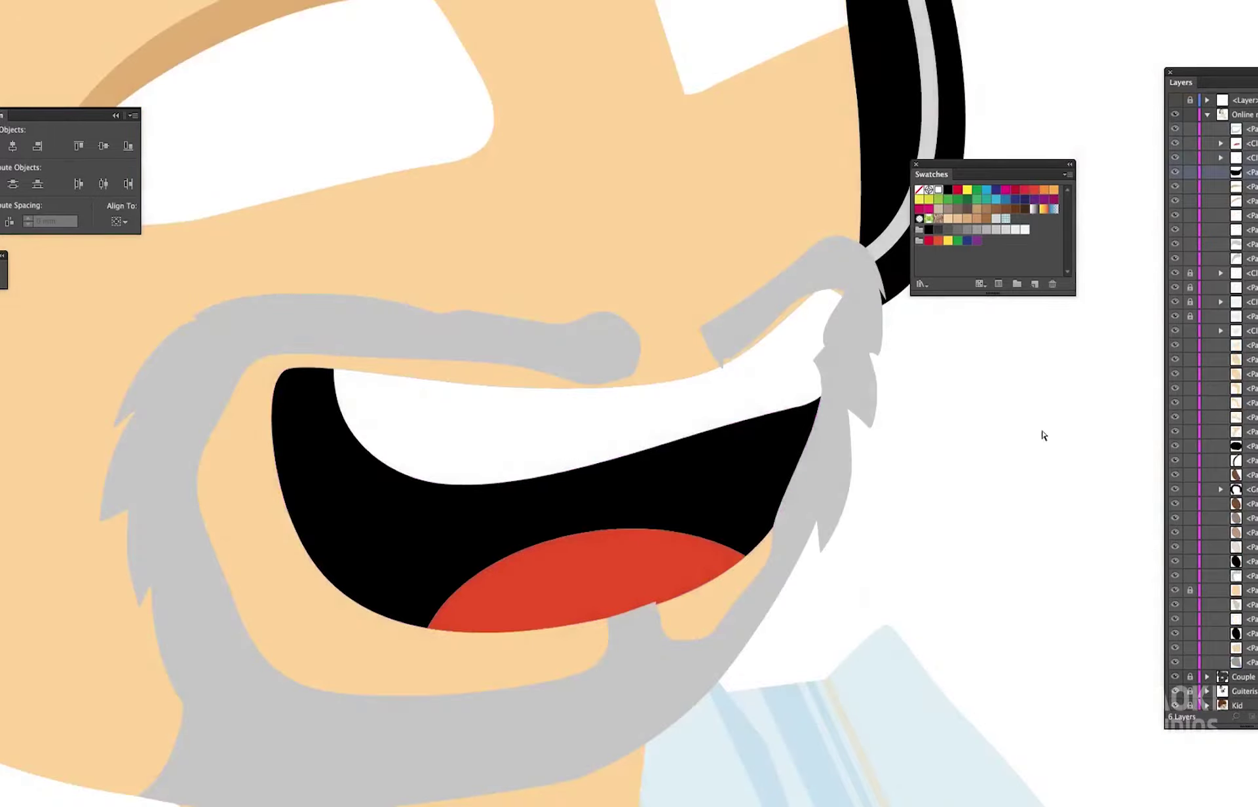
pyautogui.hotkey('ctrl', '0')
pyautogui.doubleClick(616, 409)
pyautogui.moveTo(678, 408); pyautogui.dragTo(684, 412)
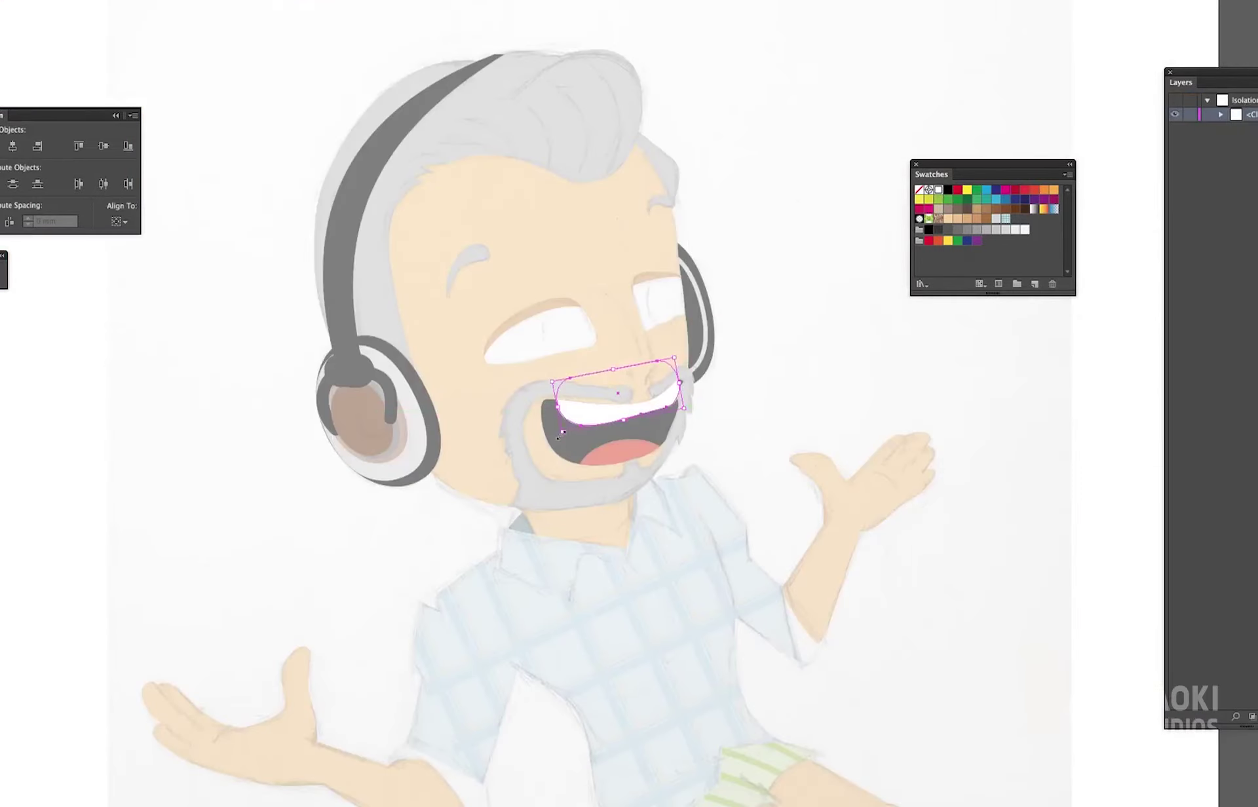
pyautogui.press('Escape')
pyautogui.hotkey('ctrl', 's')
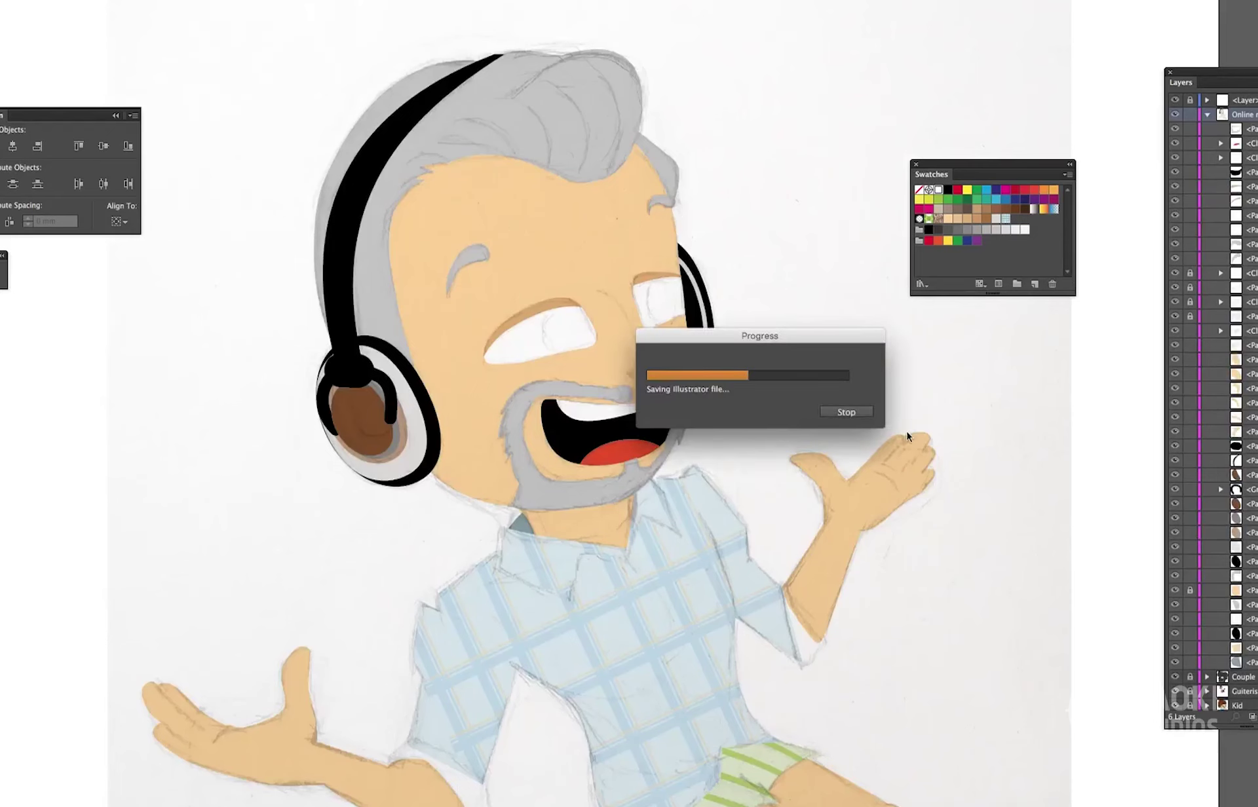
# - Draw a greyish-blue 9FC3D1 iris circle on the left eye and copy it to the right eye
pyautogui.scroll(3, 785, 429)
pyautogui.moveTo(494, 318); pyautogui.dragTo(745, 513)
pyautogui.press('l')
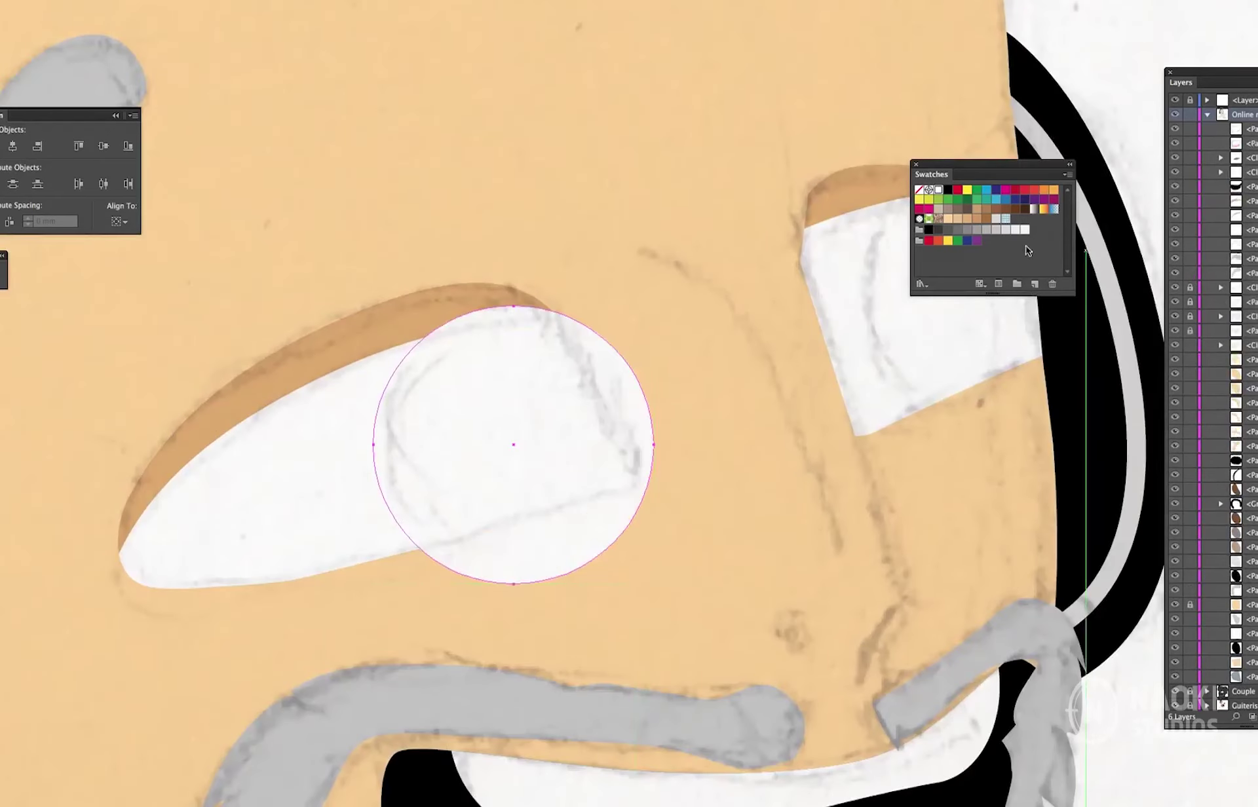
pyautogui.moveTo(513, 445); pyautogui.dragTo(653, 445)
pyautogui.press('Return')
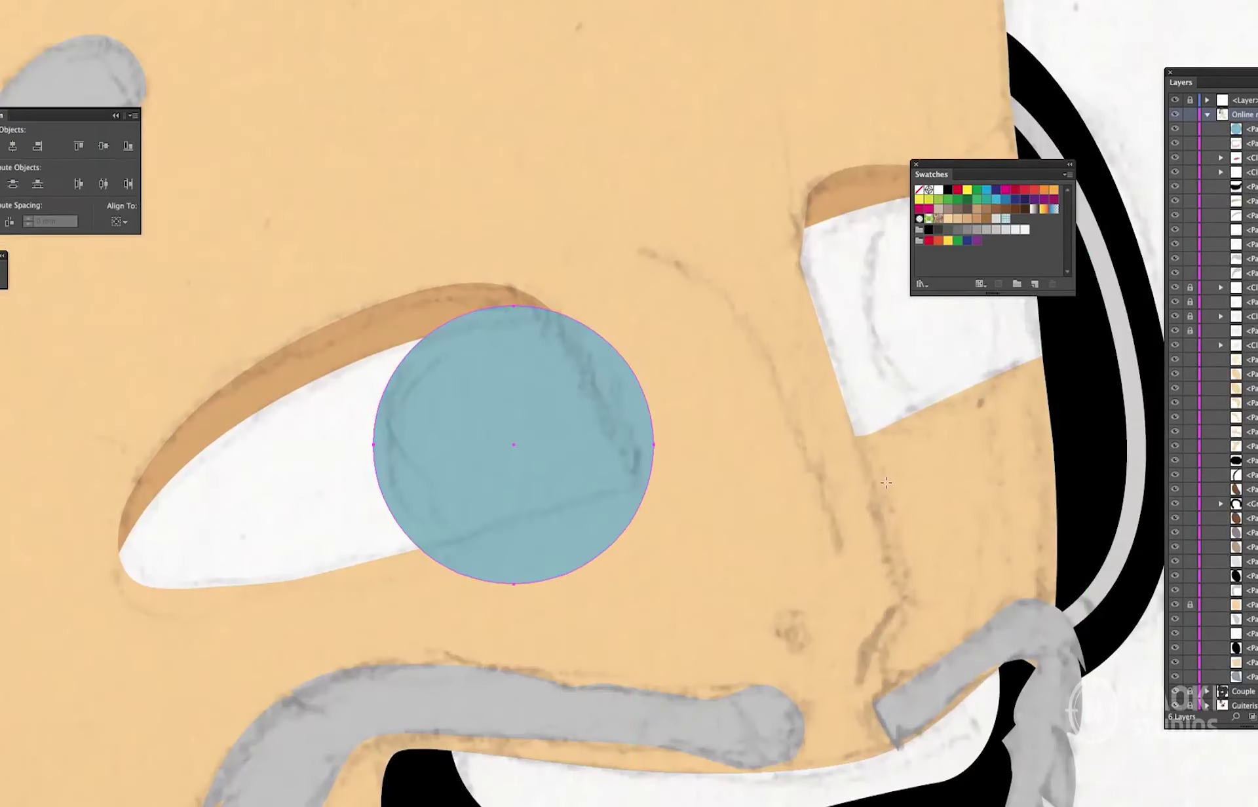
pyautogui.hscroll(5, 845, 392)
pyautogui.click(345, 539)
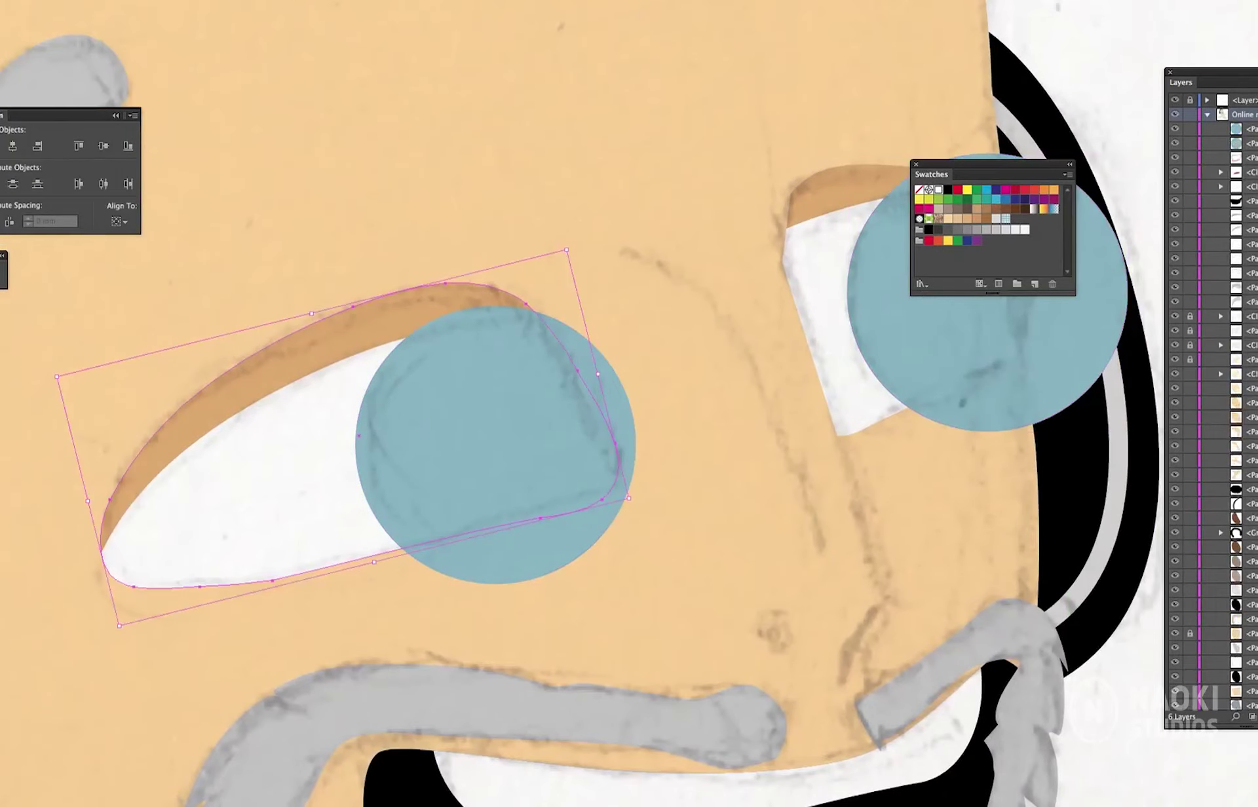
# - Clip each iris inside its eye white with a clipping mask
pyautogui.hotkey('ctrl', 'shift', ']')
pyautogui.keyDown('shift'); pyautogui.click(589, 544); pyautogui.keyUp('shift')
pyautogui.hotkey('ctrl', '7')
pyautogui.hscroll(6, 718, 526)
pyautogui.click(596, 383)
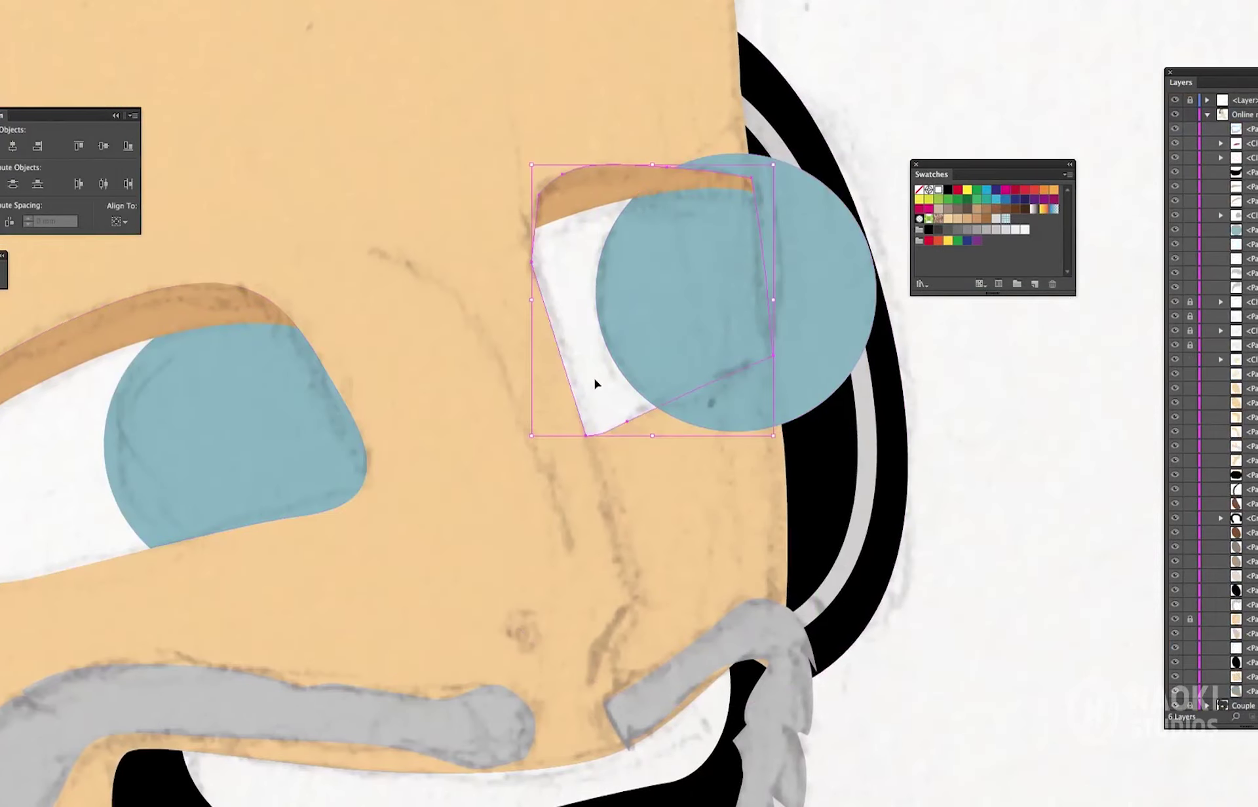
pyautogui.hotkey('ctrl', 'shift', ']')
pyautogui.keyDown('shift'); pyautogui.click(815, 288); pyautogui.keyUp('shift')
pyautogui.hotkey('ctrl', '7')
# - Add a dark navy pupil and a small white highlight inside the left eye
pyautogui.hscroll(-6, 687, 367)
pyautogui.doubleClick(536, 418)
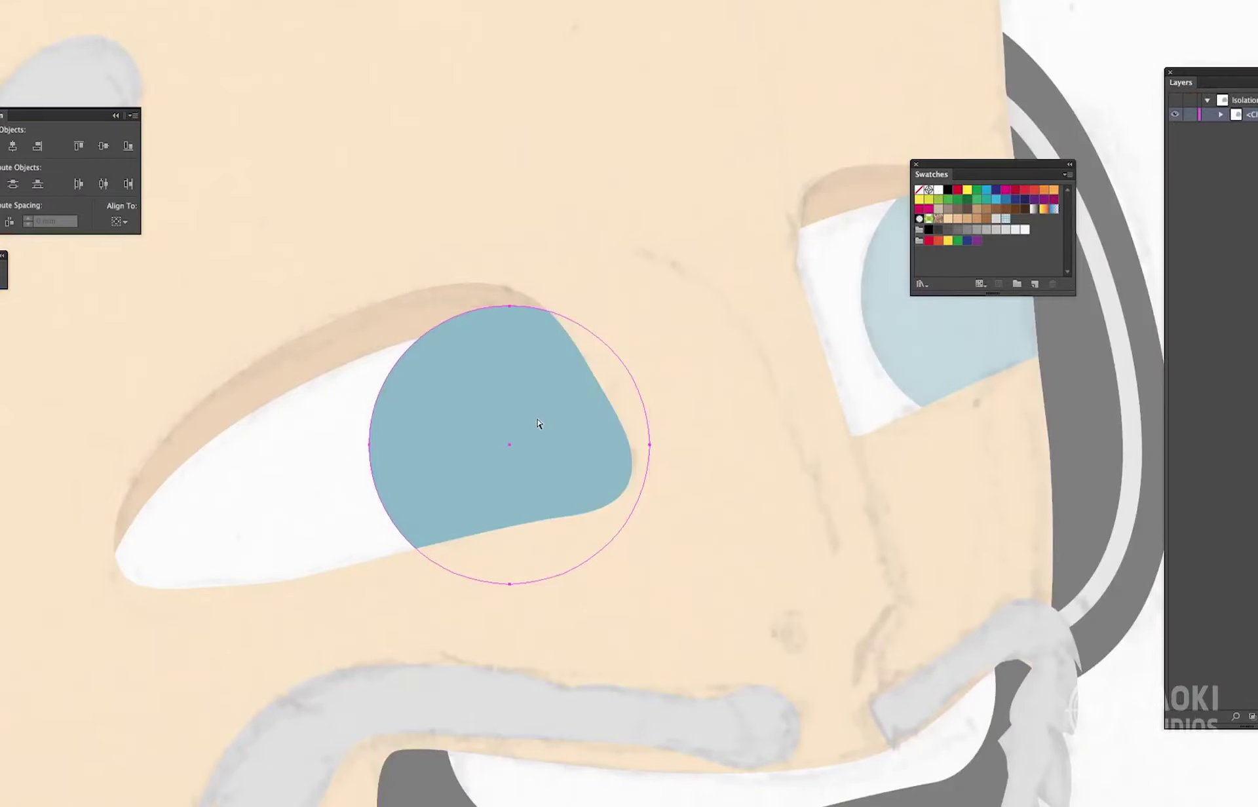
pyautogui.press('Return')
pyautogui.moveTo(668, 338); pyautogui.dragTo(574, 398)
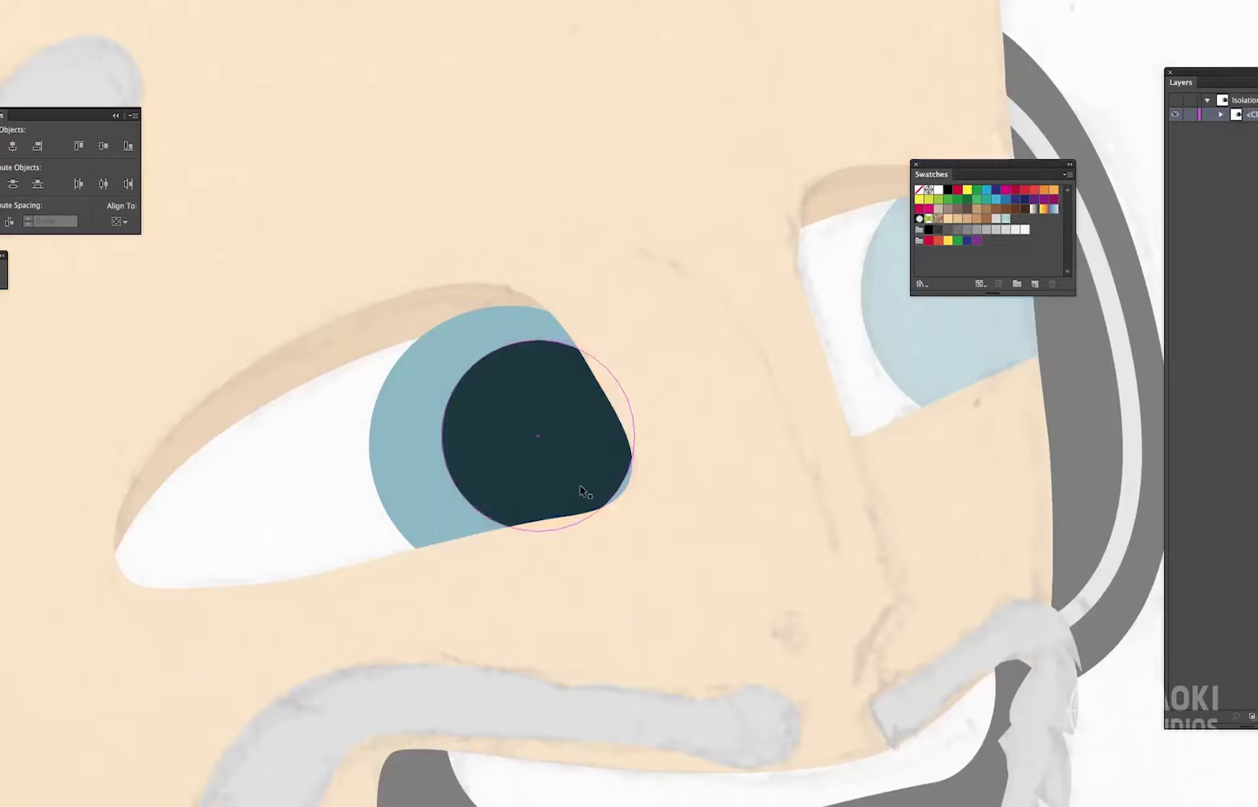
pyautogui.press('l')
pyautogui.moveTo(441, 446); pyautogui.dragTo(469, 446)
pyautogui.press('Escape')
# - Copy the pupil and paste it in front of the right iris
pyautogui.hscroll(6, 726, 320)
pyautogui.doubleClick(726, 321)
pyautogui.press('i')
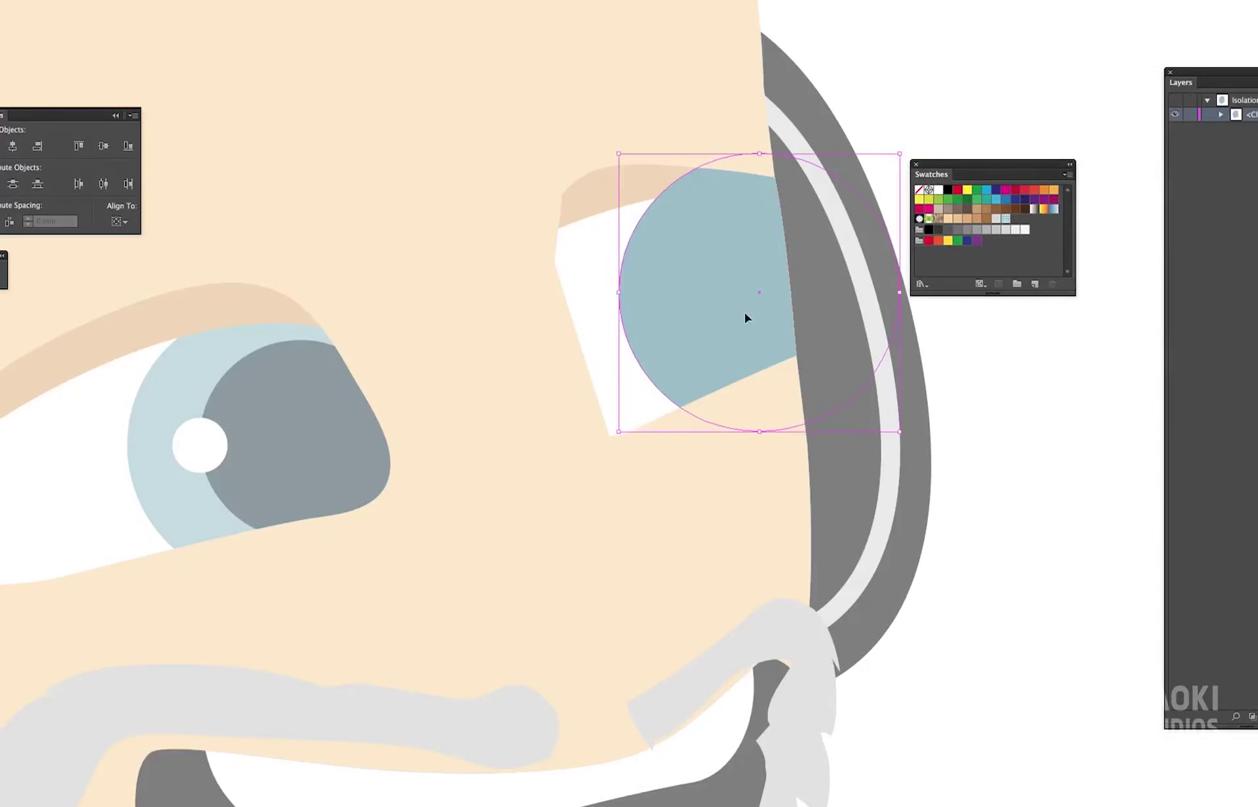
pyautogui.hotkey('ctrl', 'c')
pyautogui.hotkey('ctrl', 'f')
# - Position the right pupil, then place the black glasses over the eyes rotated to the face tilt
pyautogui.moveTo(619, 153); pyautogui.dragTo(656, 200)
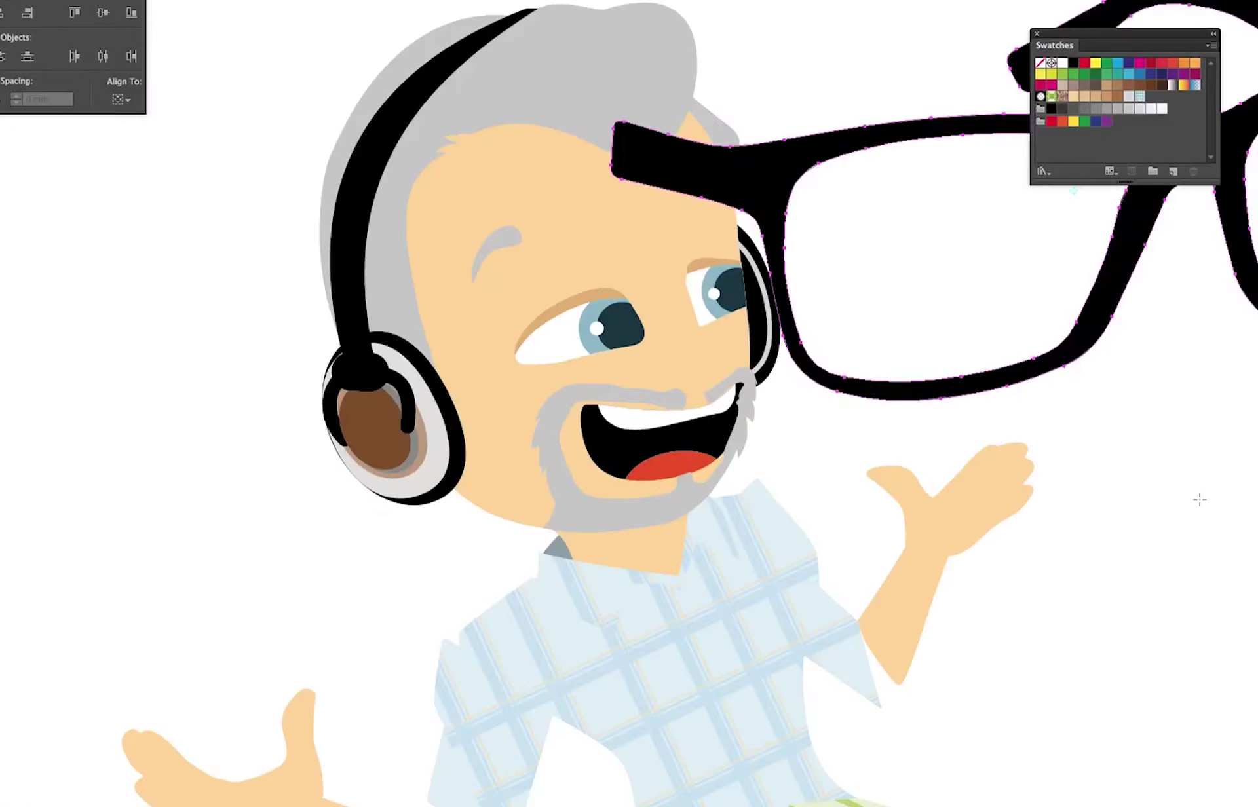
pyautogui.moveTo(1009, 454); pyautogui.dragTo(684, 293)
pyautogui.moveTo(842, 379); pyautogui.dragTo(781, 191)
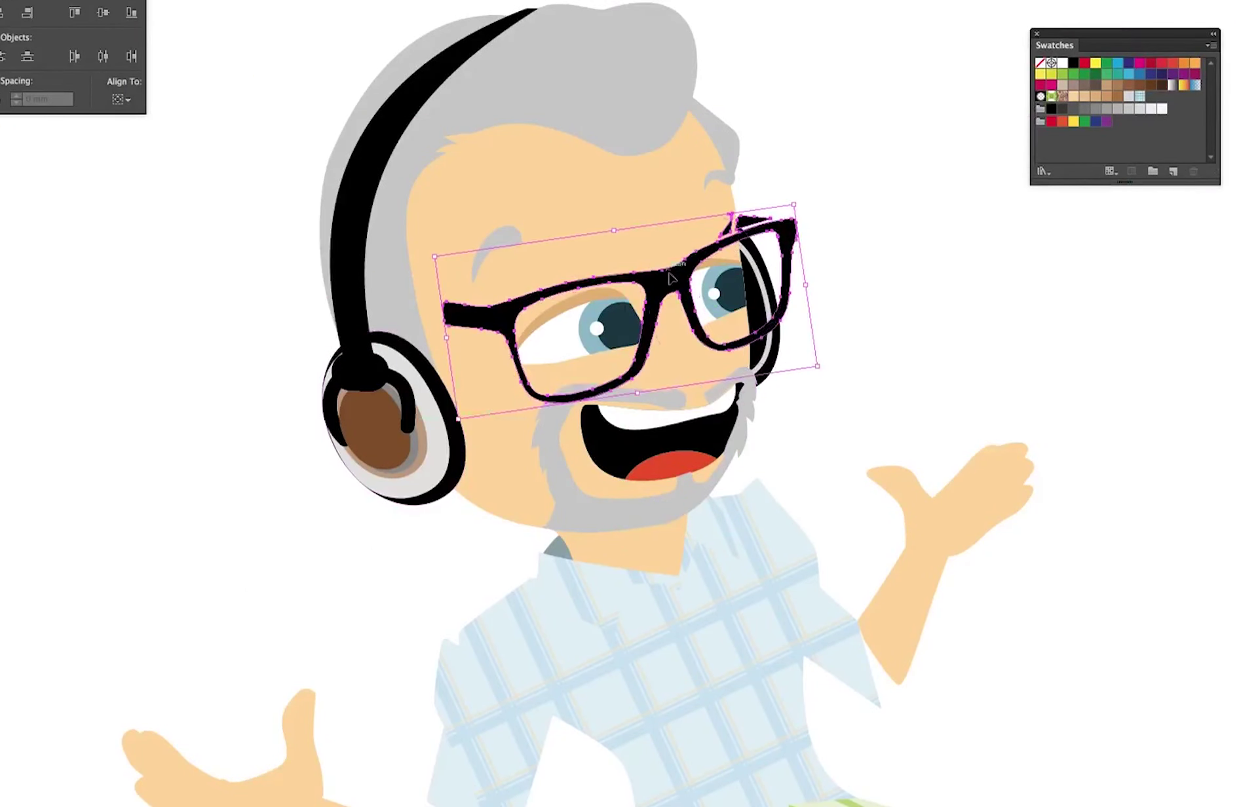
pyautogui.moveTo(875, 210)
pyautogui.mouseDown()
pyautogui.moveTo(846, 354)
pyautogui.moveTo(831, 357)
pyautogui.mouseUp()
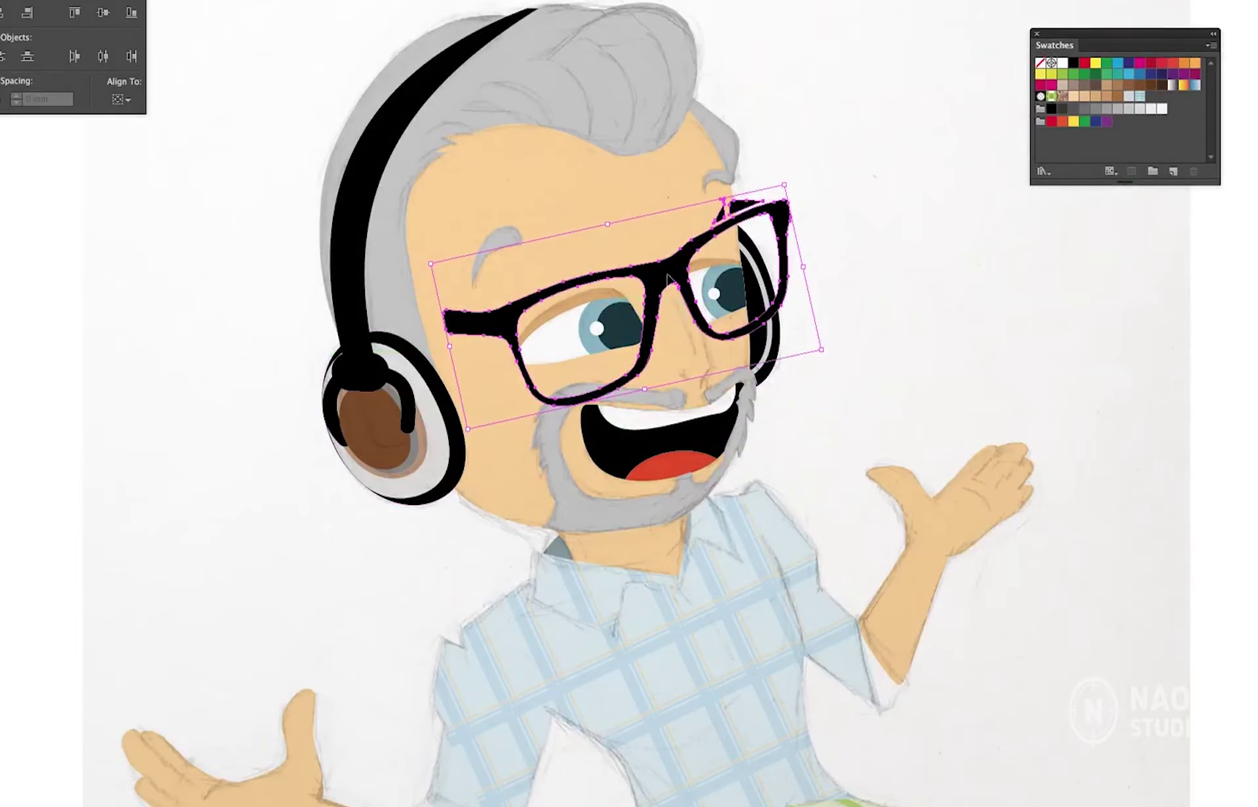
# - Draw a thin rectangle temple arm and extend it back to the headphone earcup
pyautogui.press('m')
pyautogui.moveTo(477, 303); pyautogui.dragTo(490, 356)
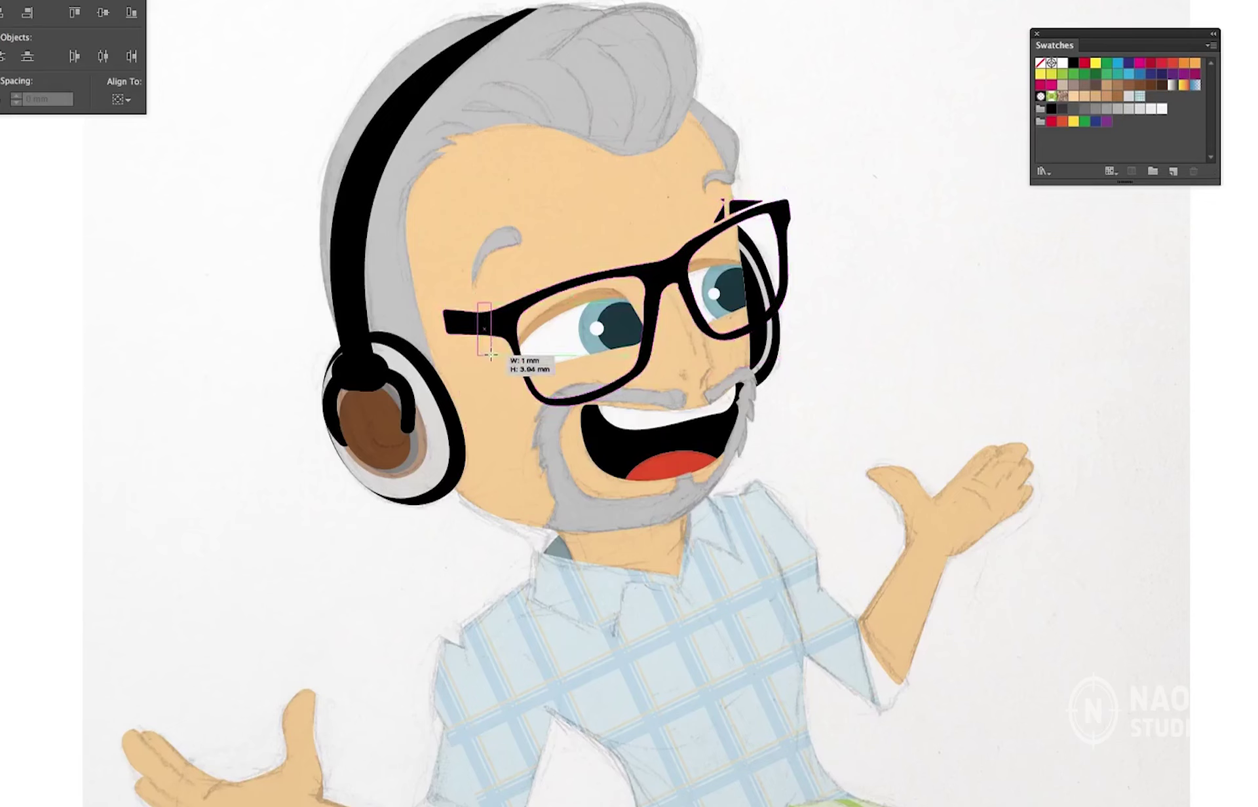
pyautogui.rightClick(780, 213)
pyautogui.click(825, 303)
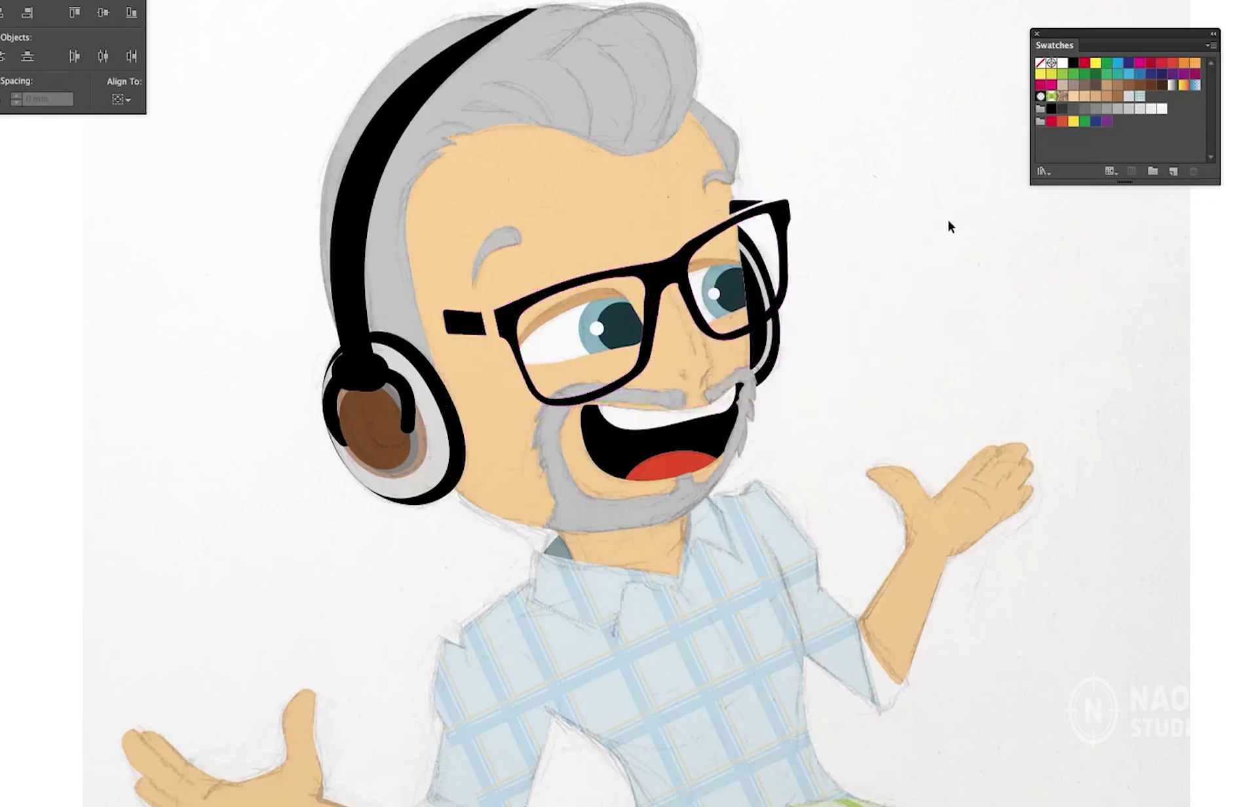
pyautogui.doubleClick(475, 333)
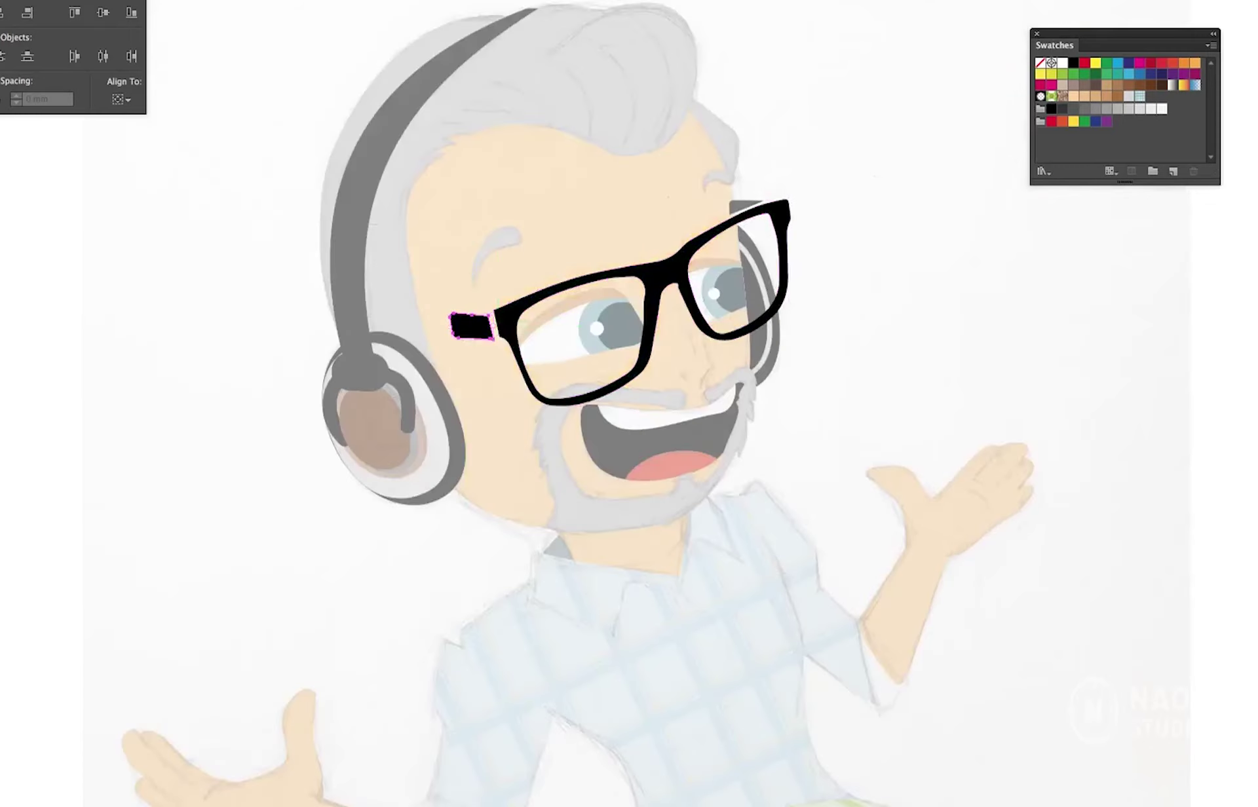
pyautogui.moveTo(456, 337); pyautogui.dragTo(361, 340)
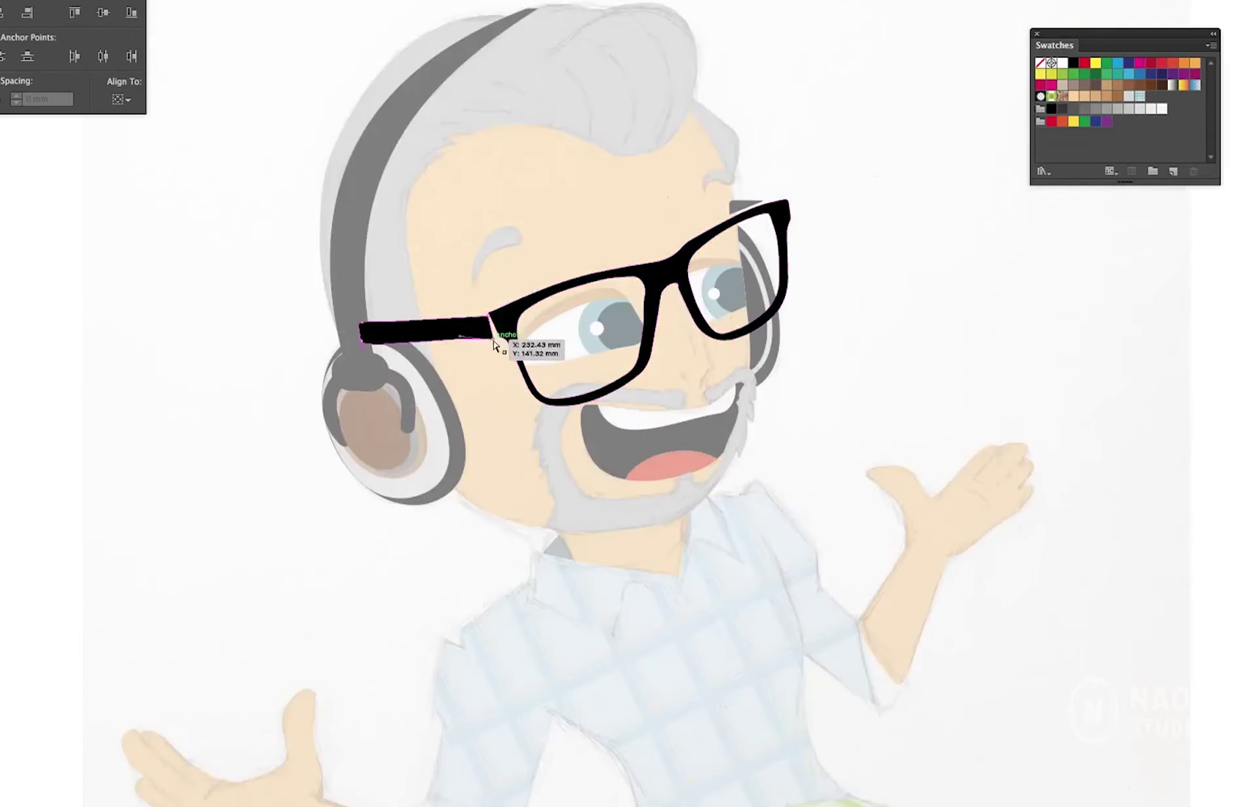
pyautogui.doubleClick(904, 352)
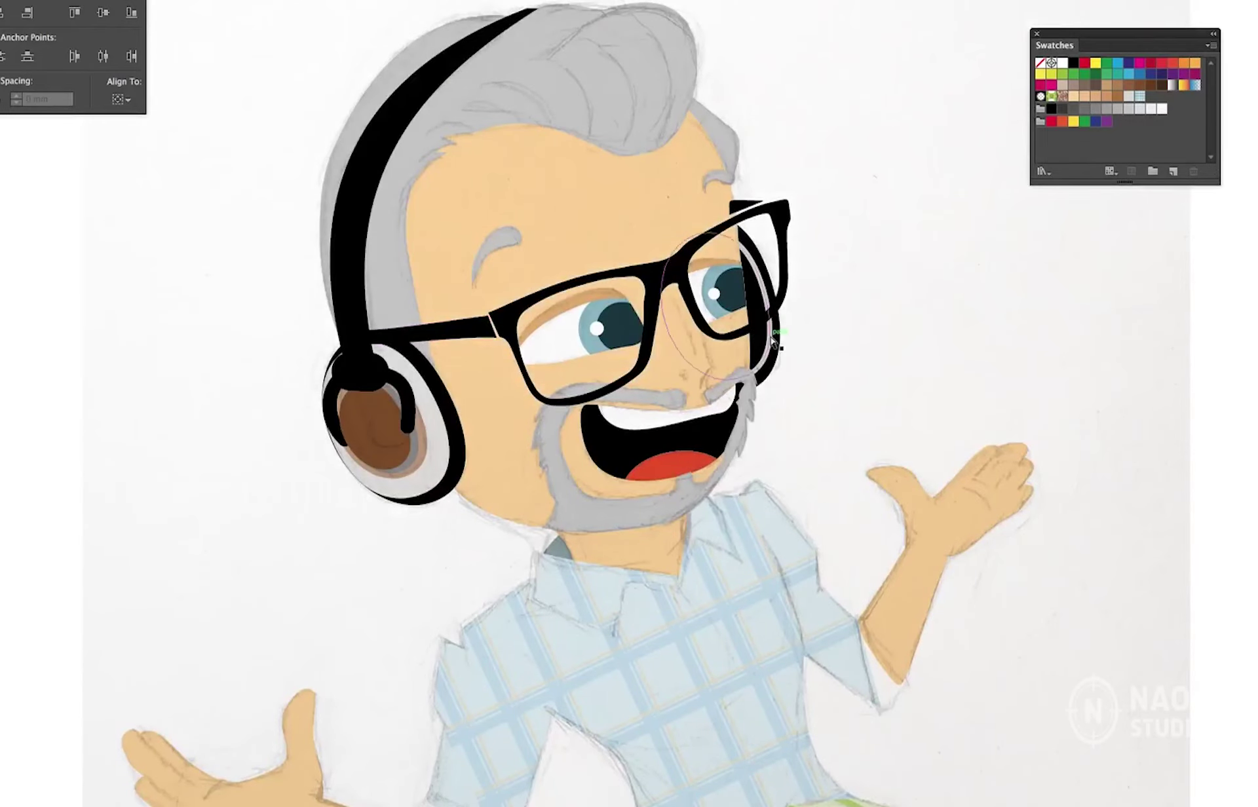
# - Pull the glasses' right edge slightly left to fit the face
pyautogui.click(775, 342)
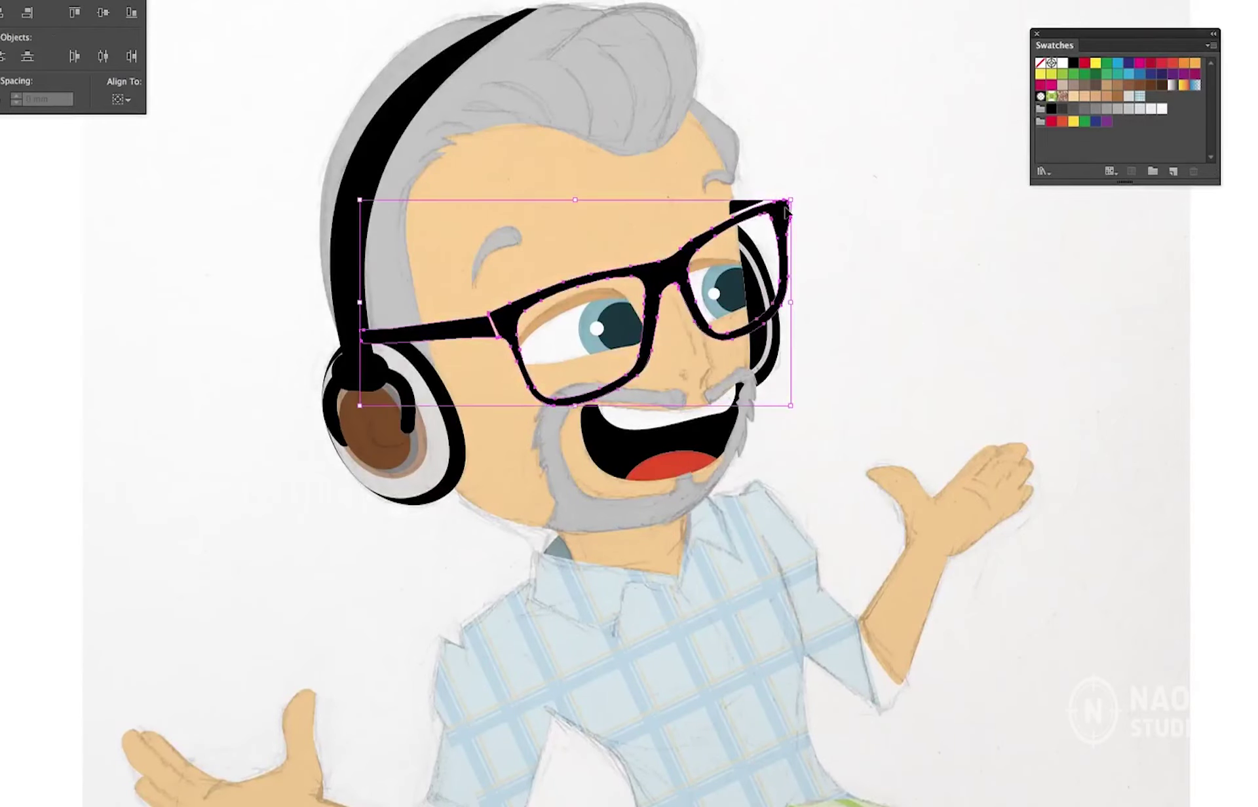
pyautogui.click(878, 288)
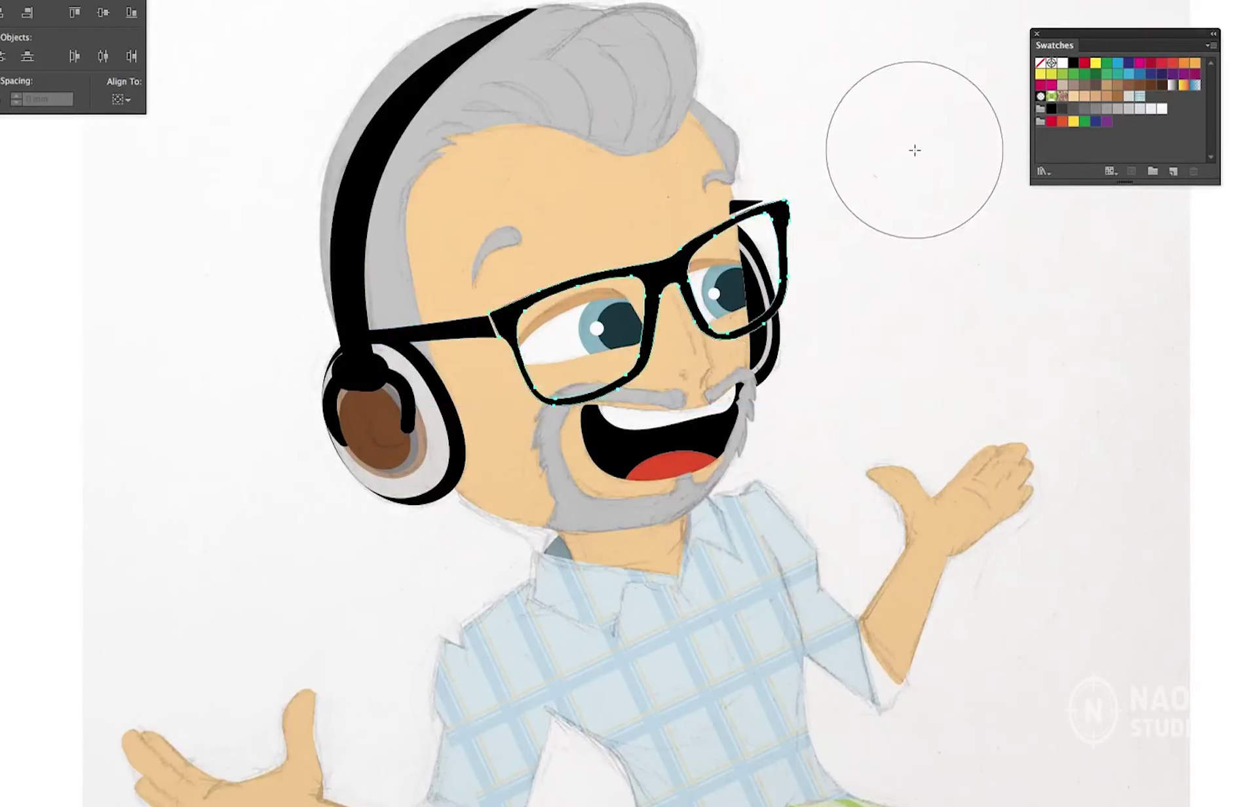
pyautogui.moveTo(748, 172); pyautogui.dragTo(832, 352)
pyautogui.moveTo(788, 282); pyautogui.dragTo(783, 236)
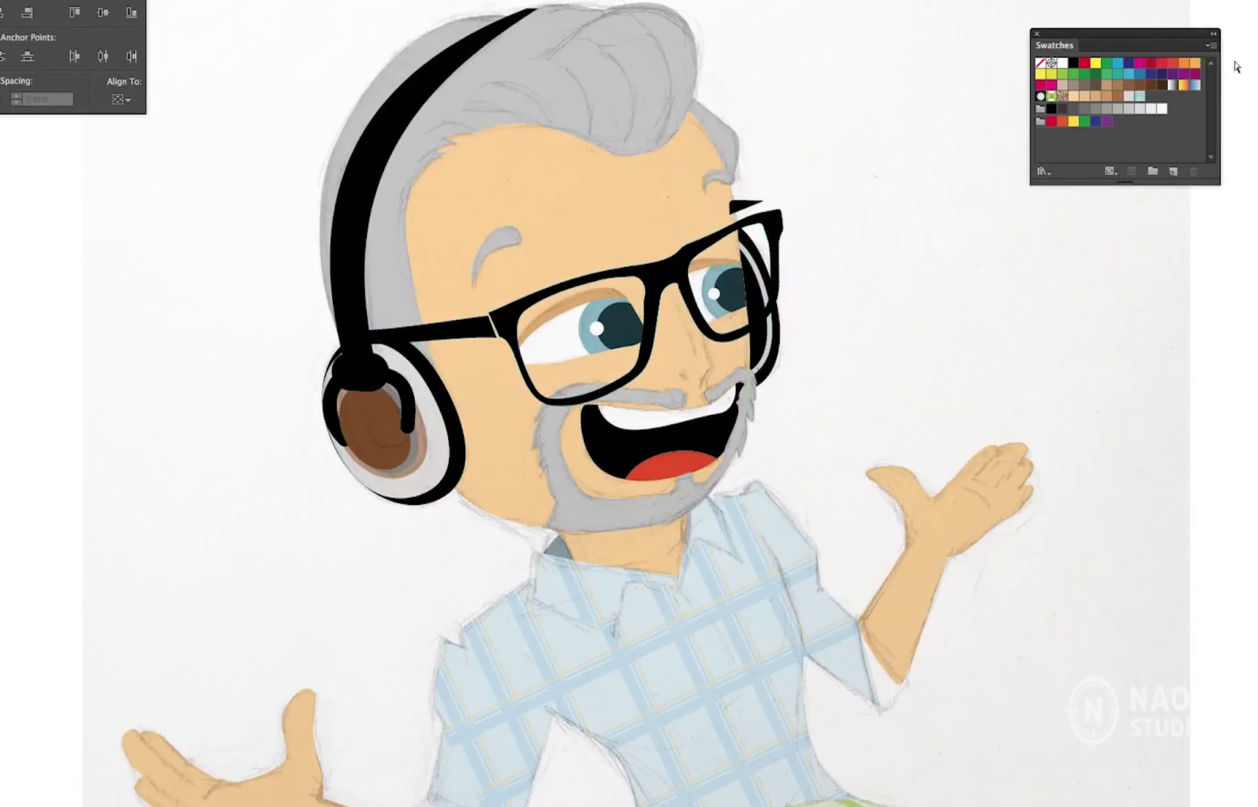